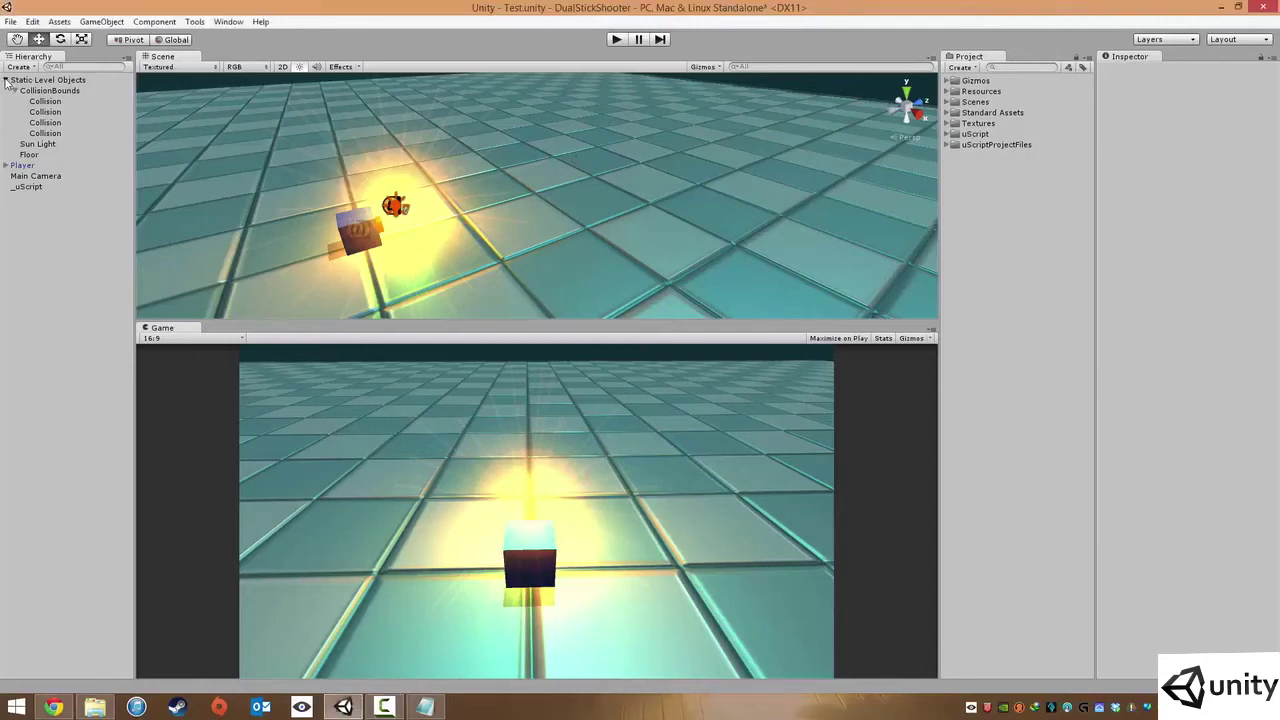
# Collapse the Static Level Objects group in the scene hierarchy
pyautogui.click(5, 79)
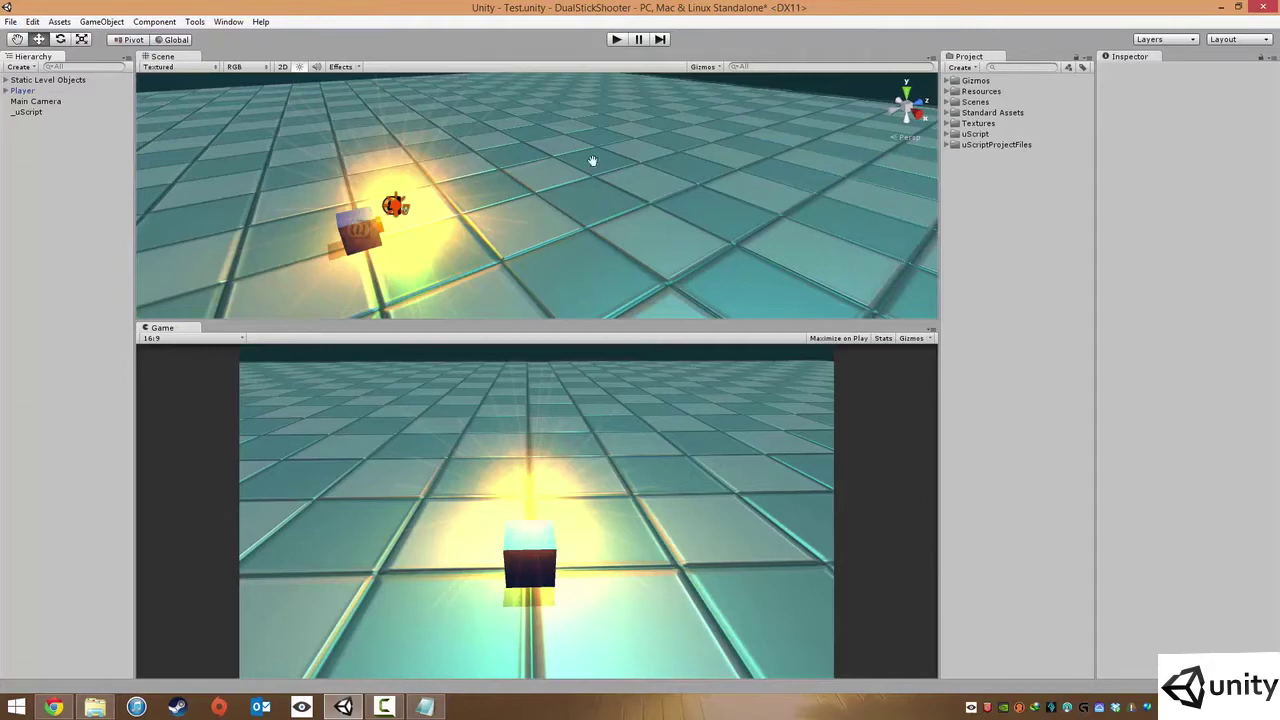
pyautogui.scroll(-5, 594, 160)
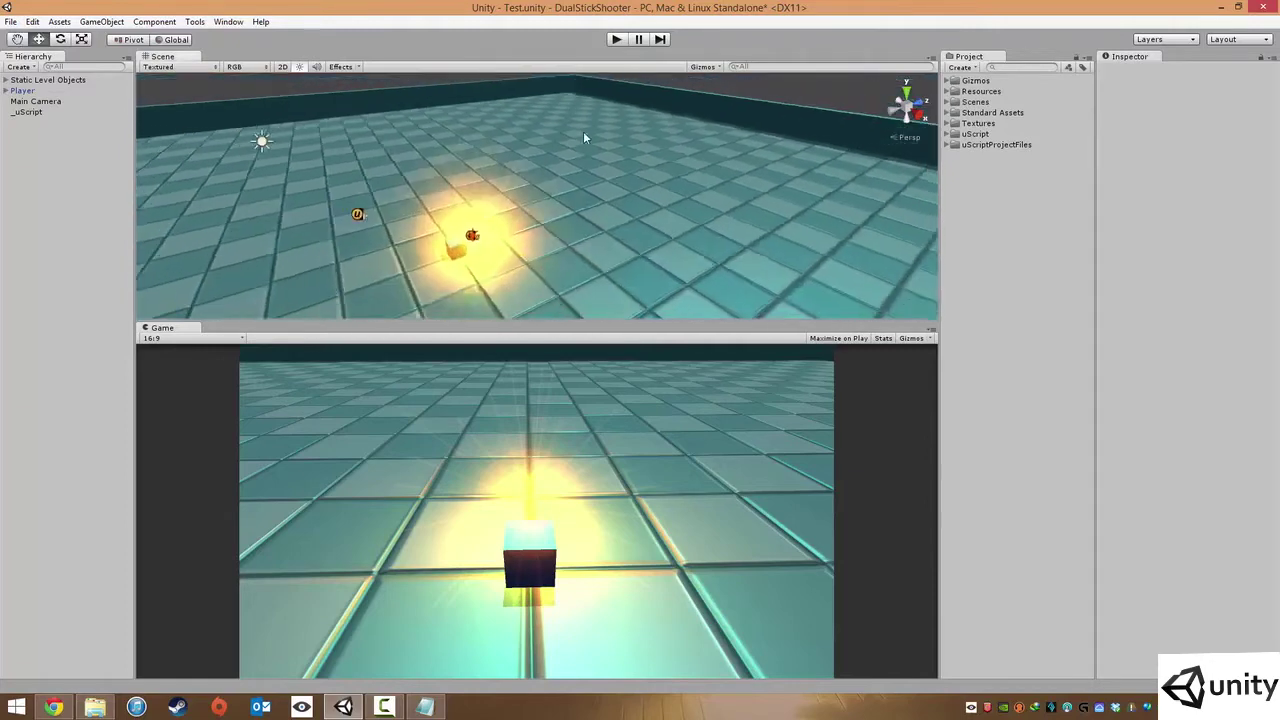
pyautogui.scroll(-4, 584, 132)
pyautogui.scroll(10, 520, 209)
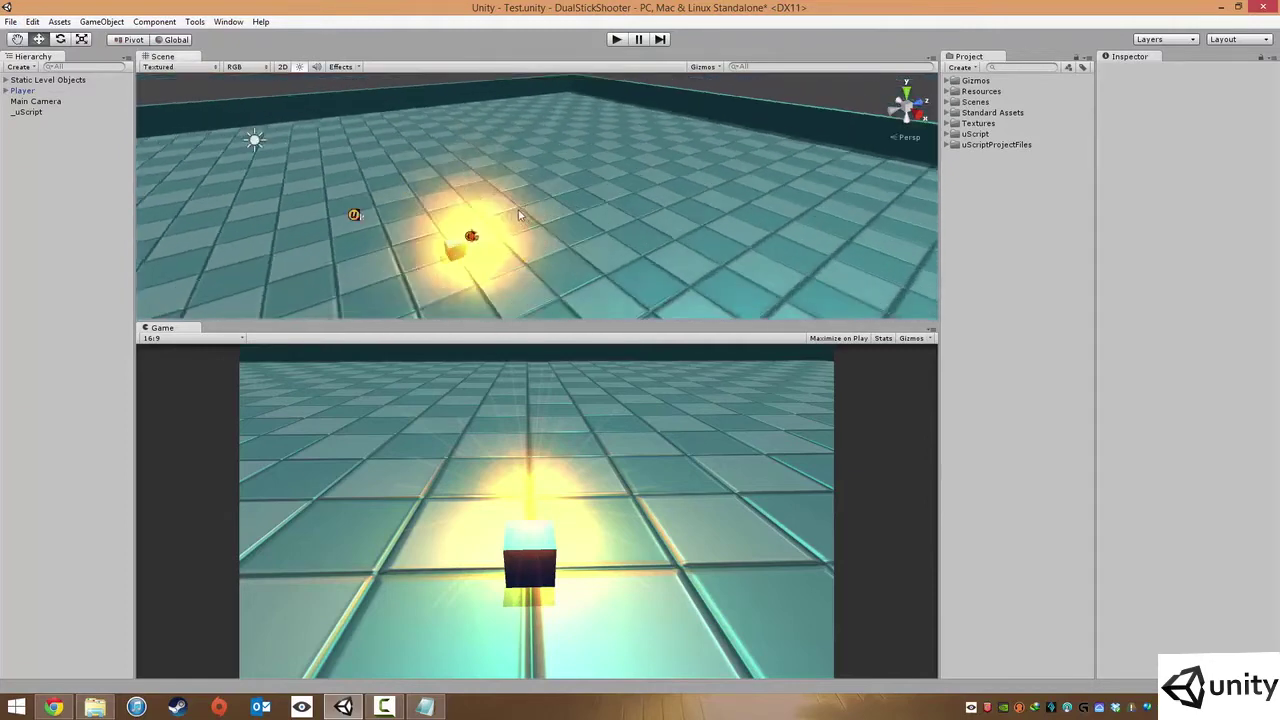
pyautogui.moveTo(534, 204); pyautogui.dragTo(548, 191, button='middle')
pyautogui.keyDown('alt'); pyautogui.moveTo(547, 190); pyautogui.dragTo(579, 180); pyautogui.keyUp('alt')
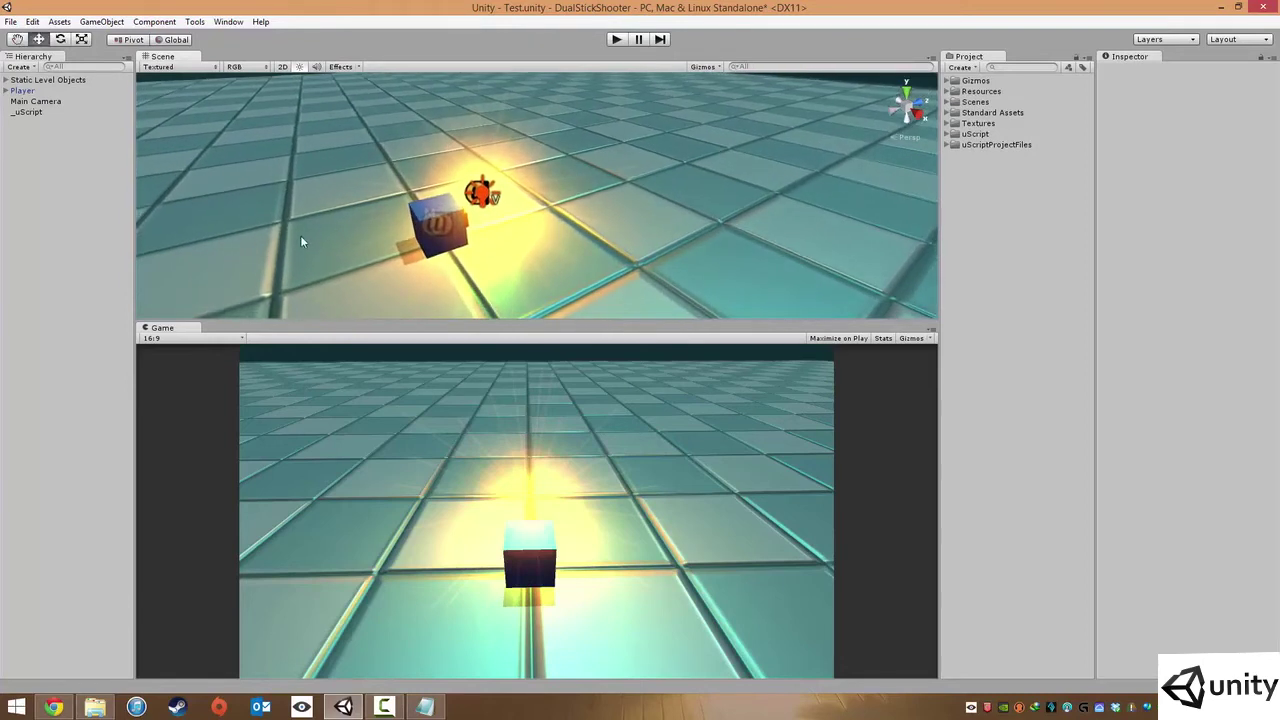
# Compare the Game view's Free Aspect and 16:9 aspect ratios, finishing on 16:9
pyautogui.click(170, 338)
pyautogui.click(168, 350)
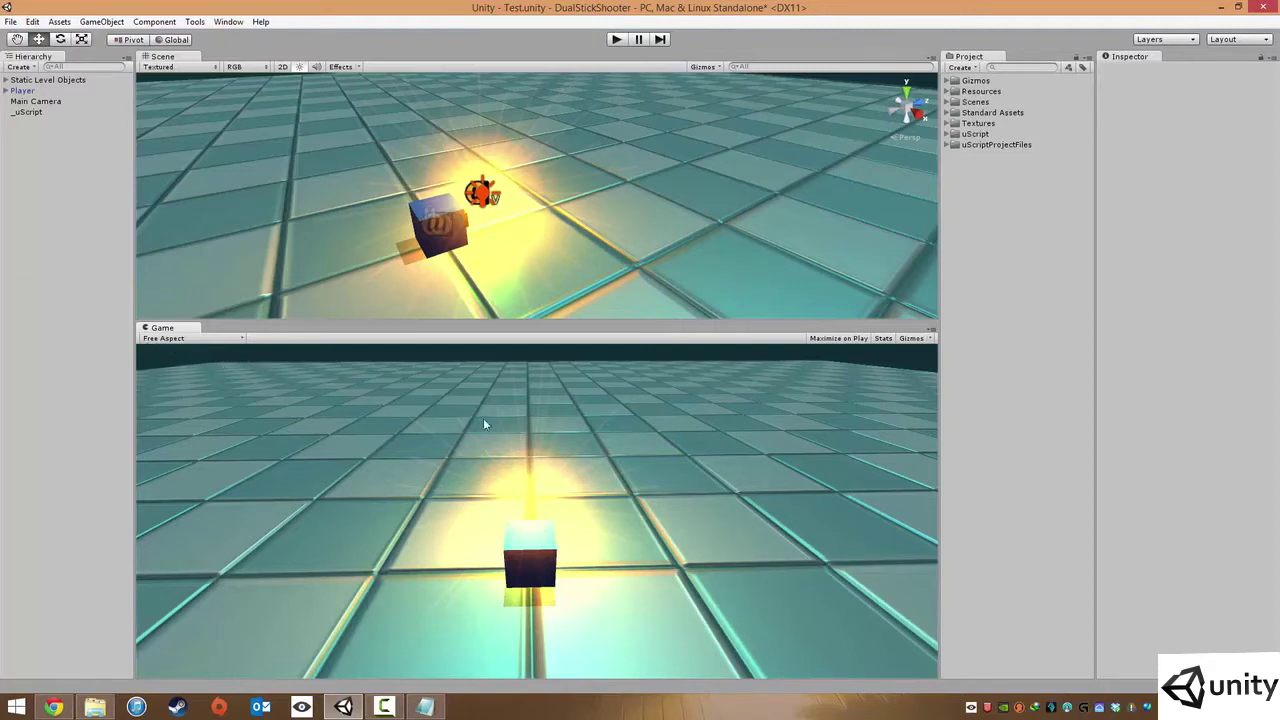
pyautogui.click(184, 340)
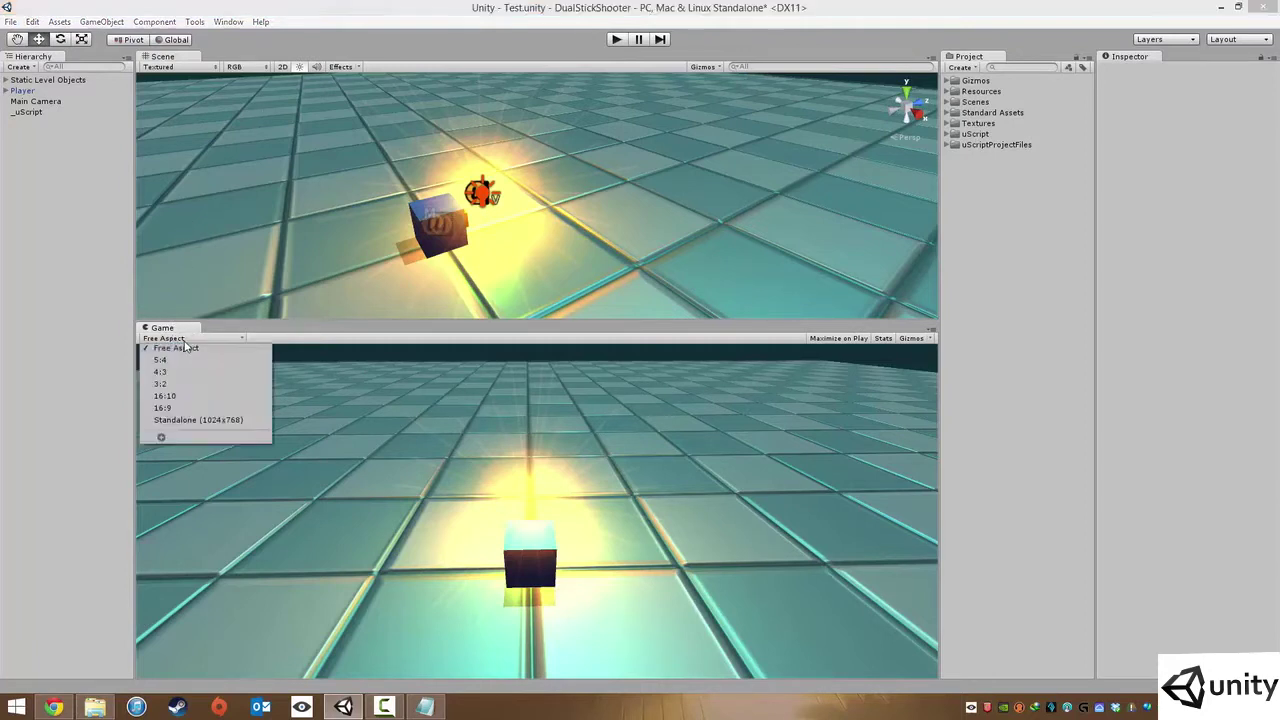
pyautogui.click(437, 22)
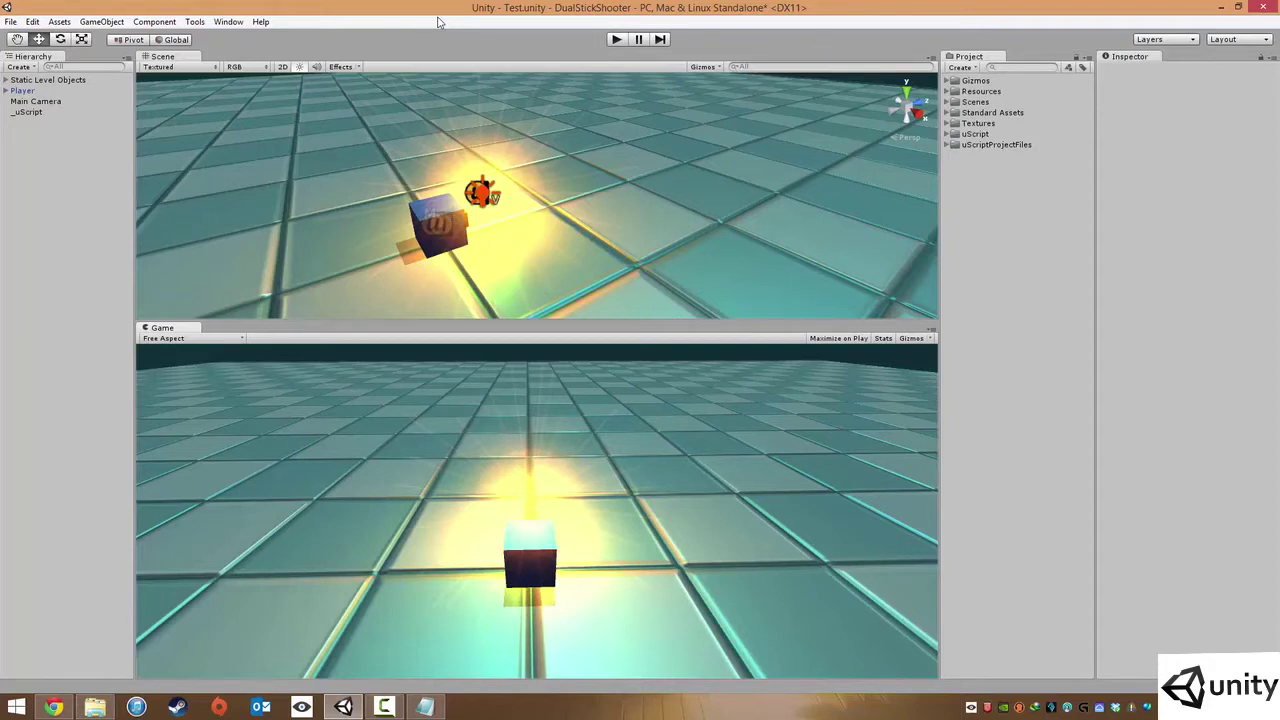
pyautogui.click(168, 339)
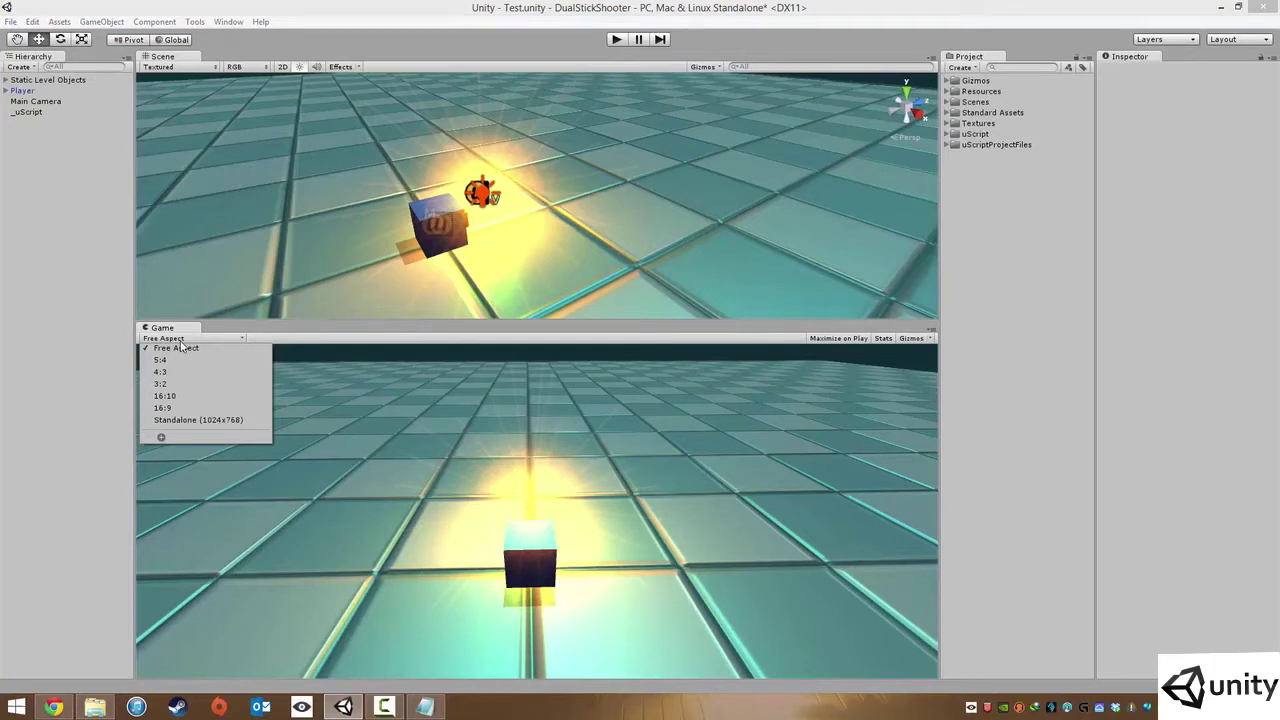
pyautogui.click(204, 409)
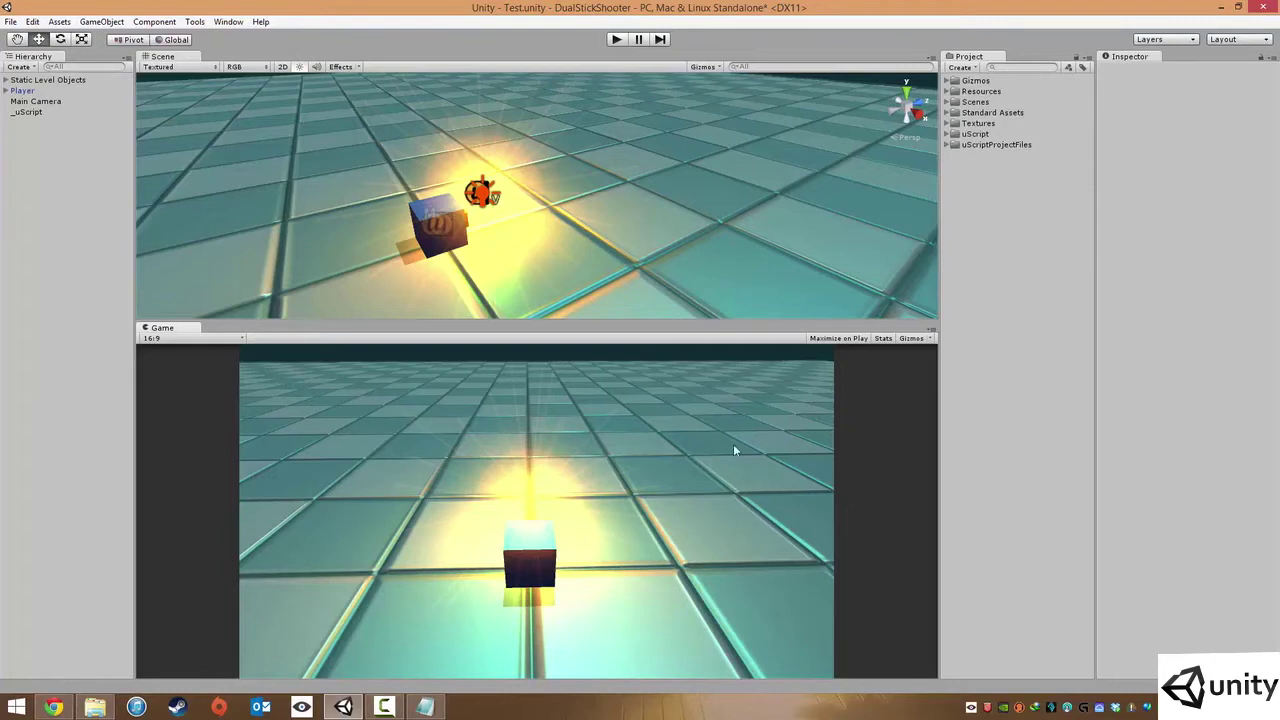
pyautogui.click(185, 339)
pyautogui.click(187, 350)
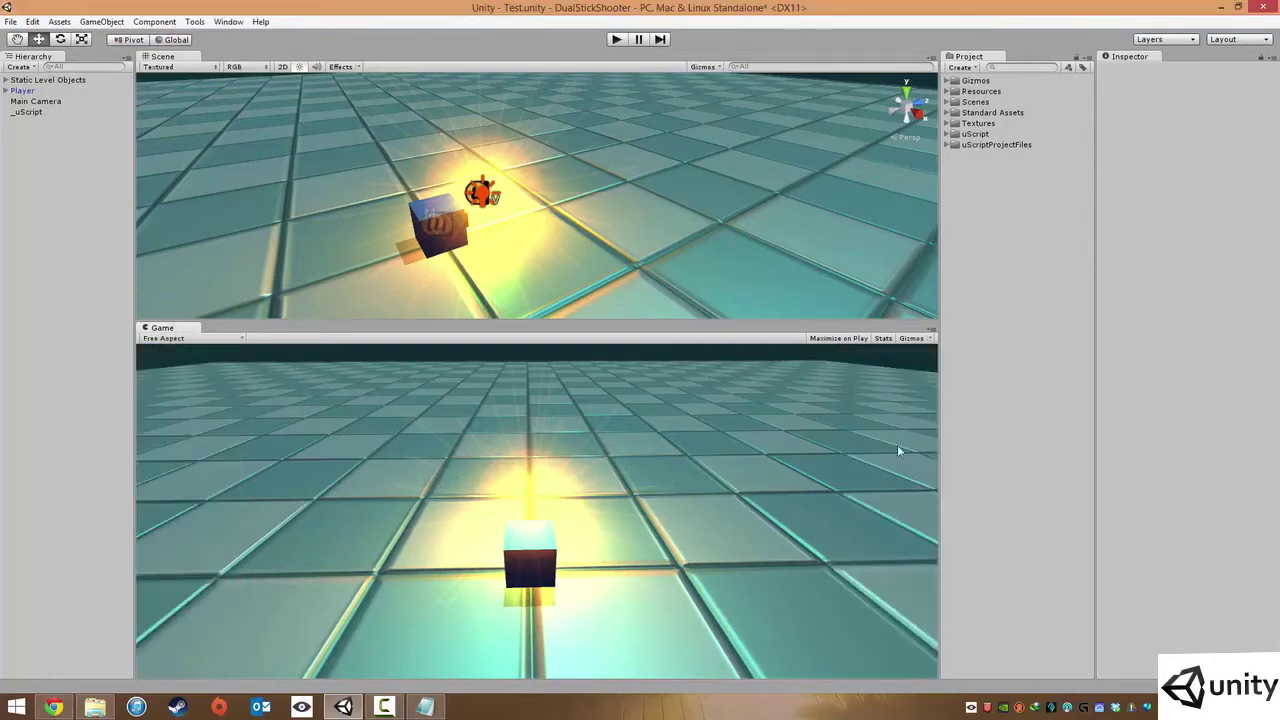
pyautogui.click(189, 339)
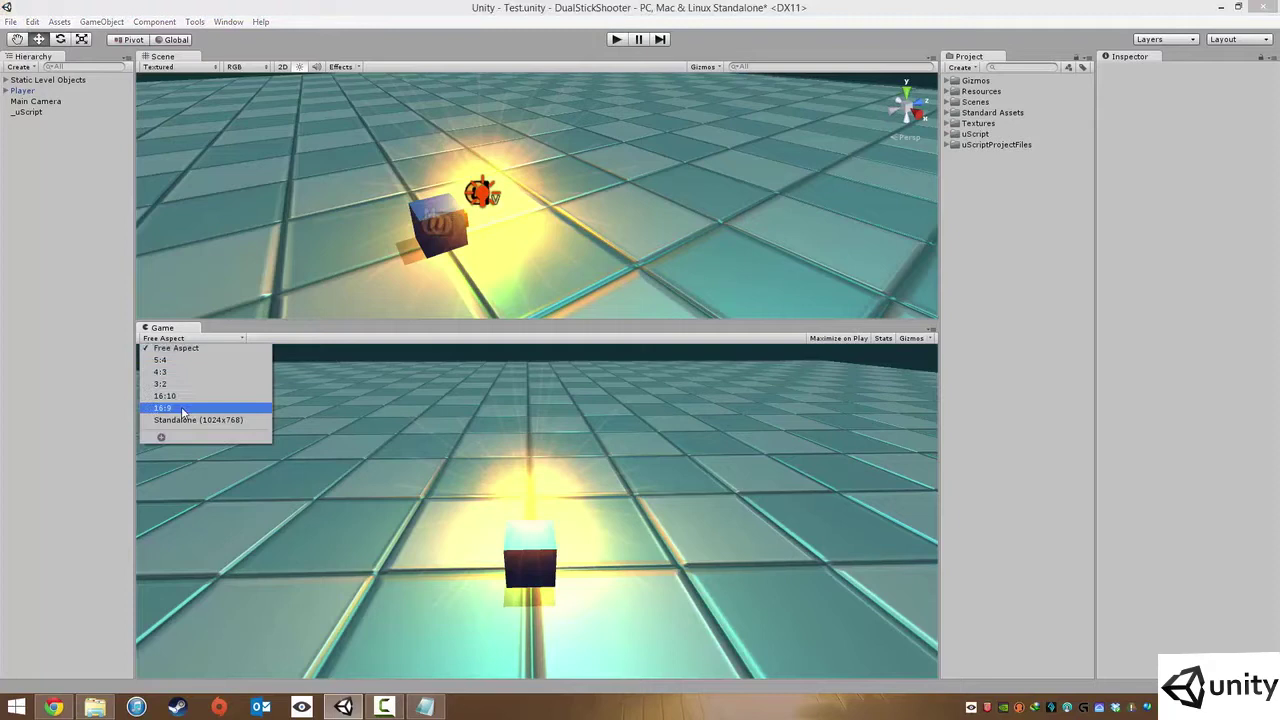
pyautogui.click(183, 409)
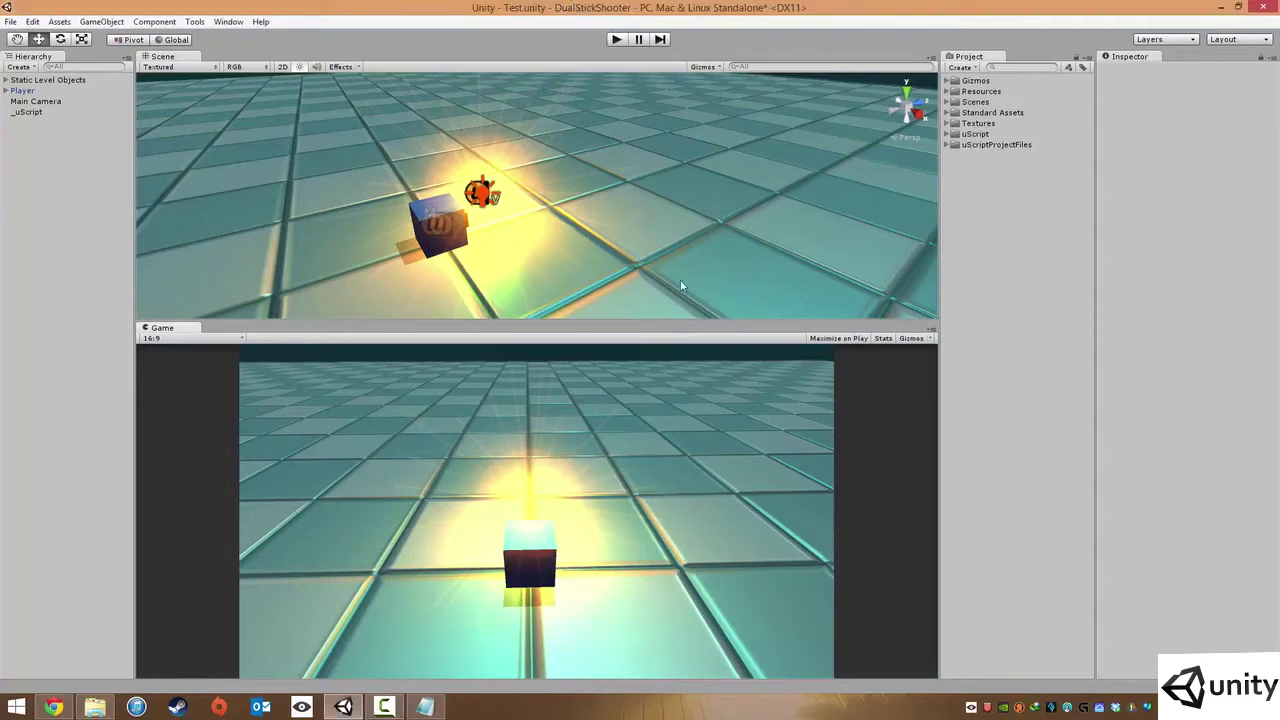
# Create a new 3D Text object in the scene
pyautogui.keyDown('alt'); pyautogui.moveTo(601, 304); pyautogui.dragTo(672, 121); pyautogui.keyUp('alt')
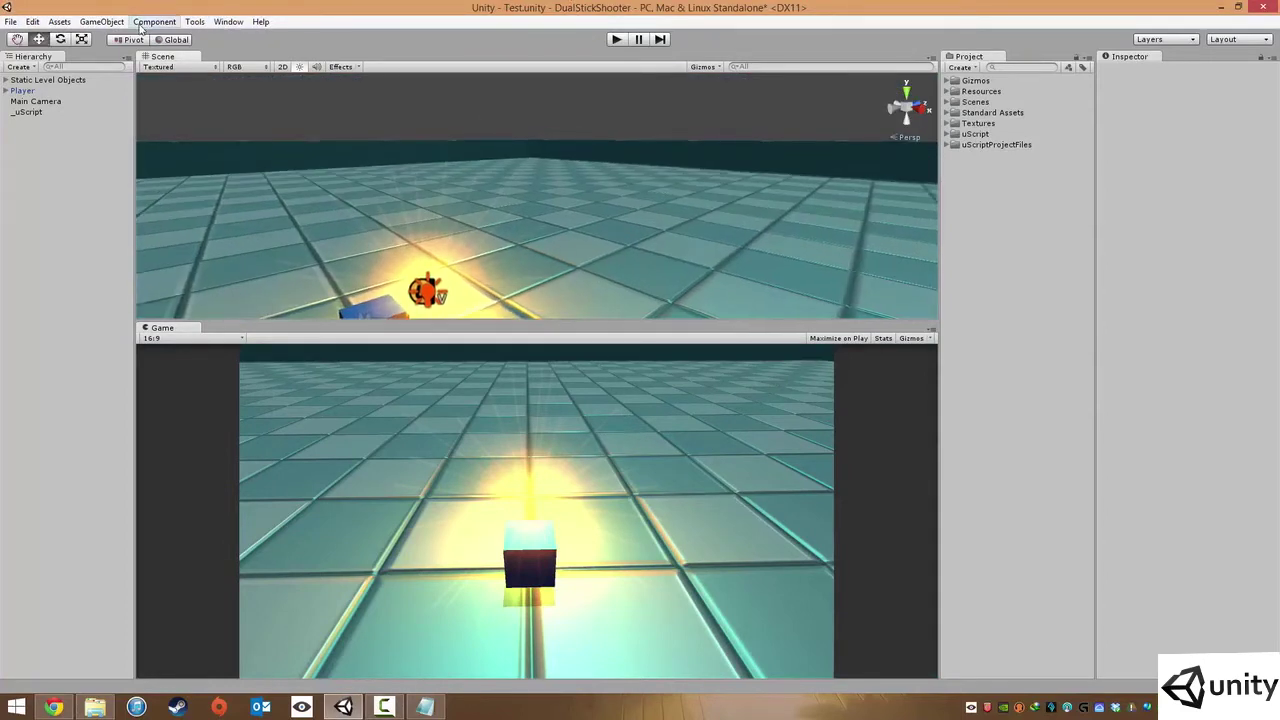
pyautogui.click(101, 21)
pyautogui.moveTo(160, 68)
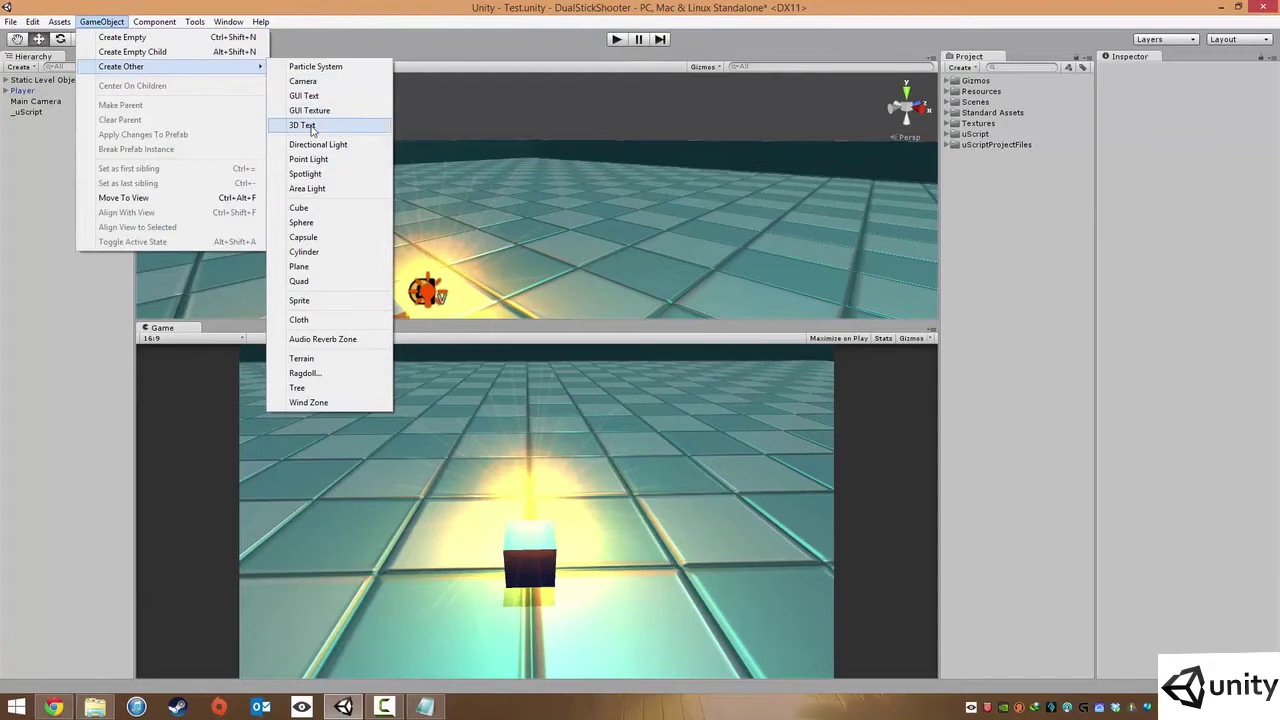
pyautogui.click(312, 126)
pyautogui.moveTo(701, 310); pyautogui.dragTo(685, 208, button='middle')
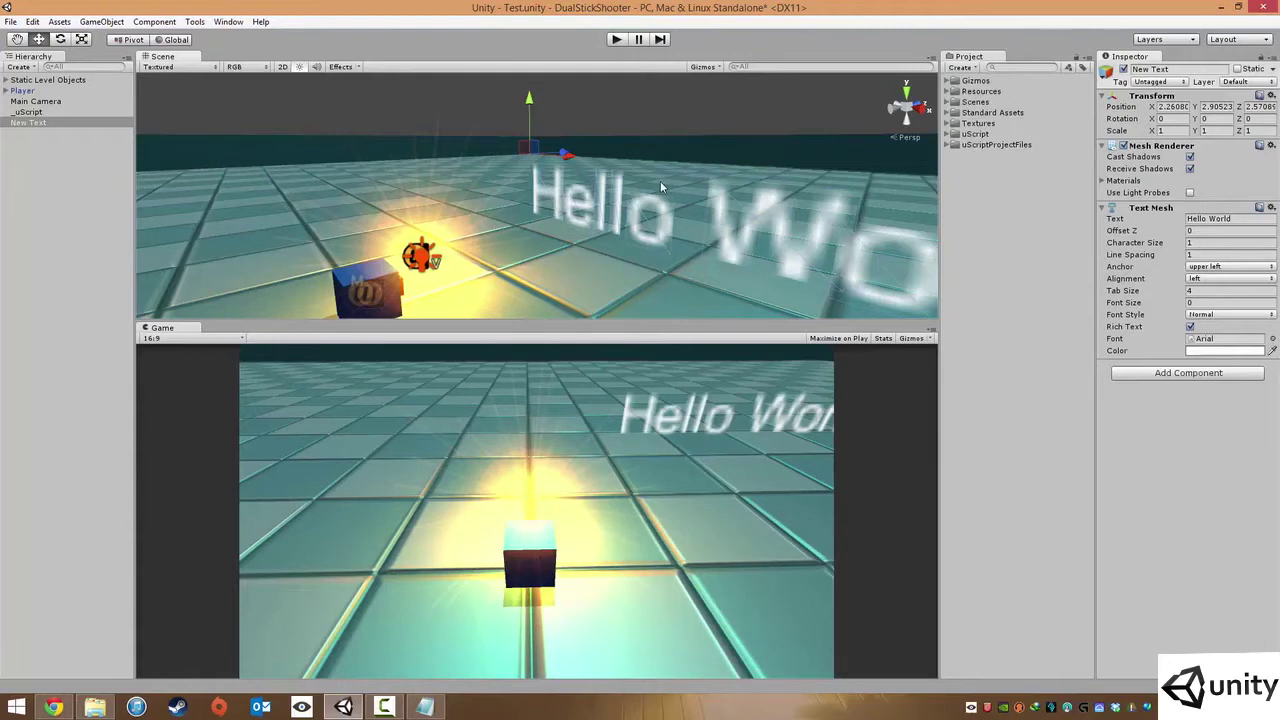
pyautogui.press('F10')
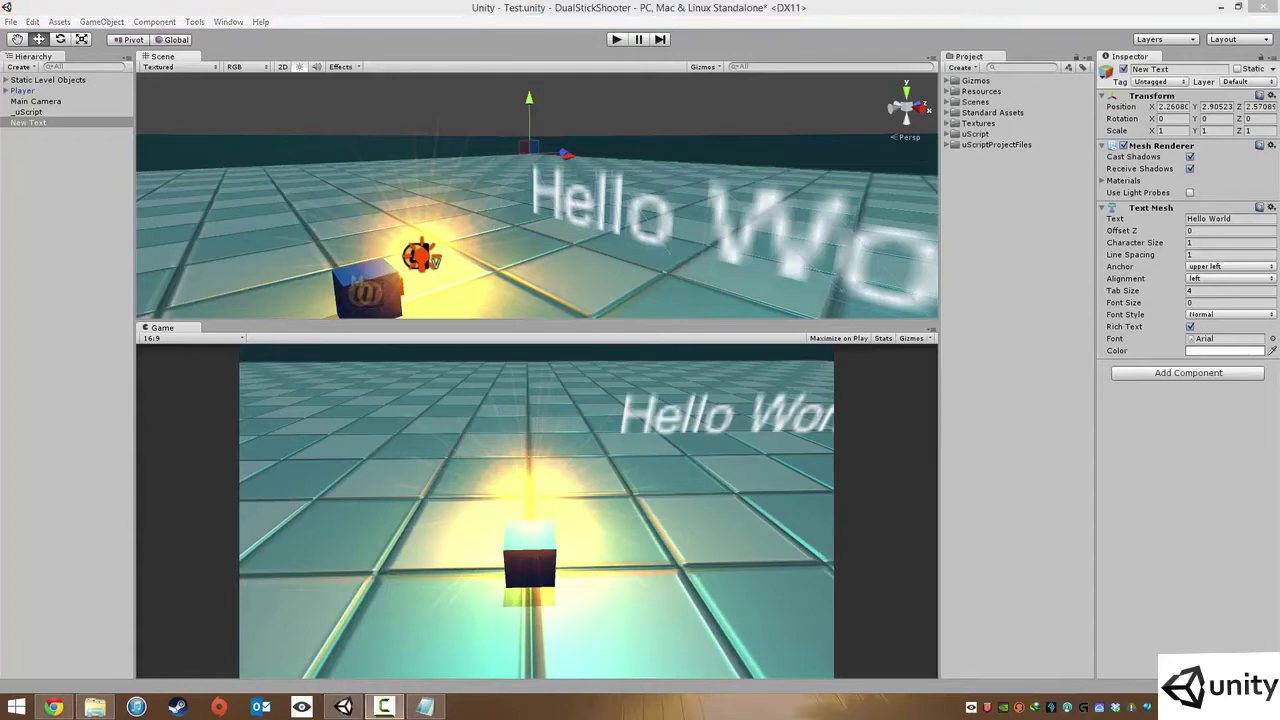
# Set the new 3D text's anchor to middle center and keep its alignment at left
pyautogui.moveTo(712, 210); pyautogui.dragTo(649, 202, button='middle')
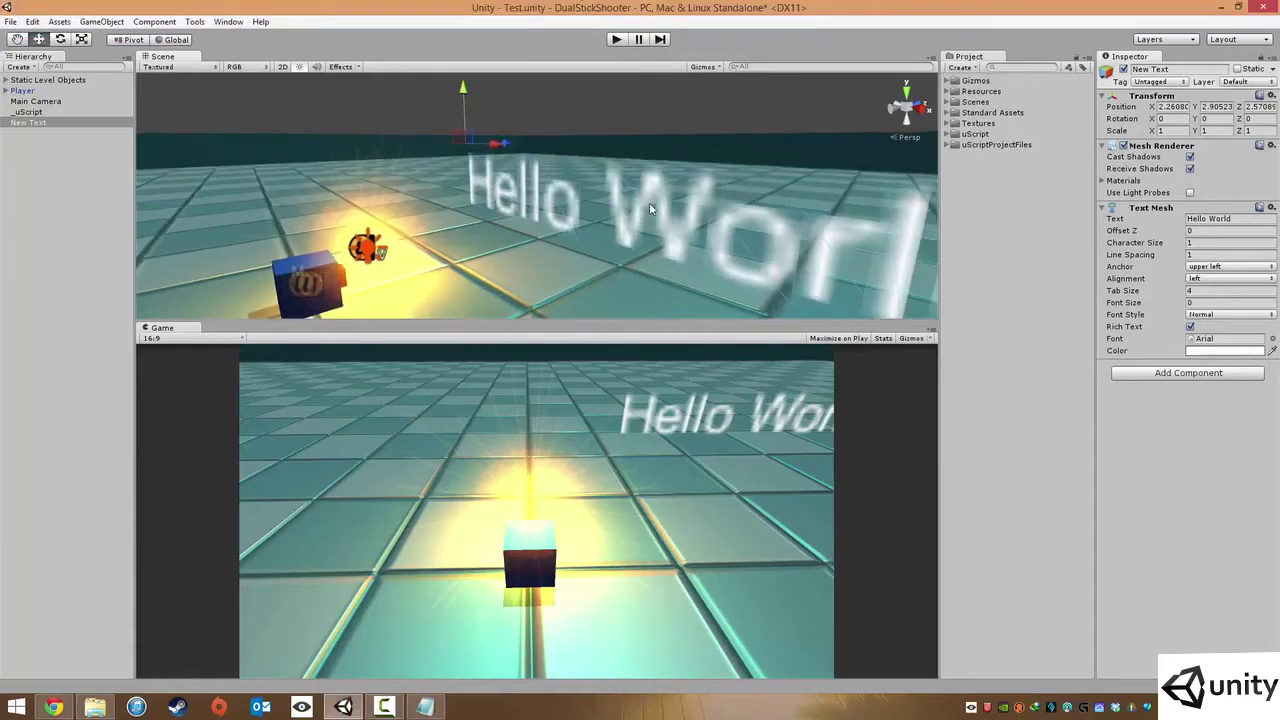
pyautogui.keyDown('alt'); pyautogui.moveTo(649, 202); pyautogui.dragTo(836, 218); pyautogui.keyUp('alt')
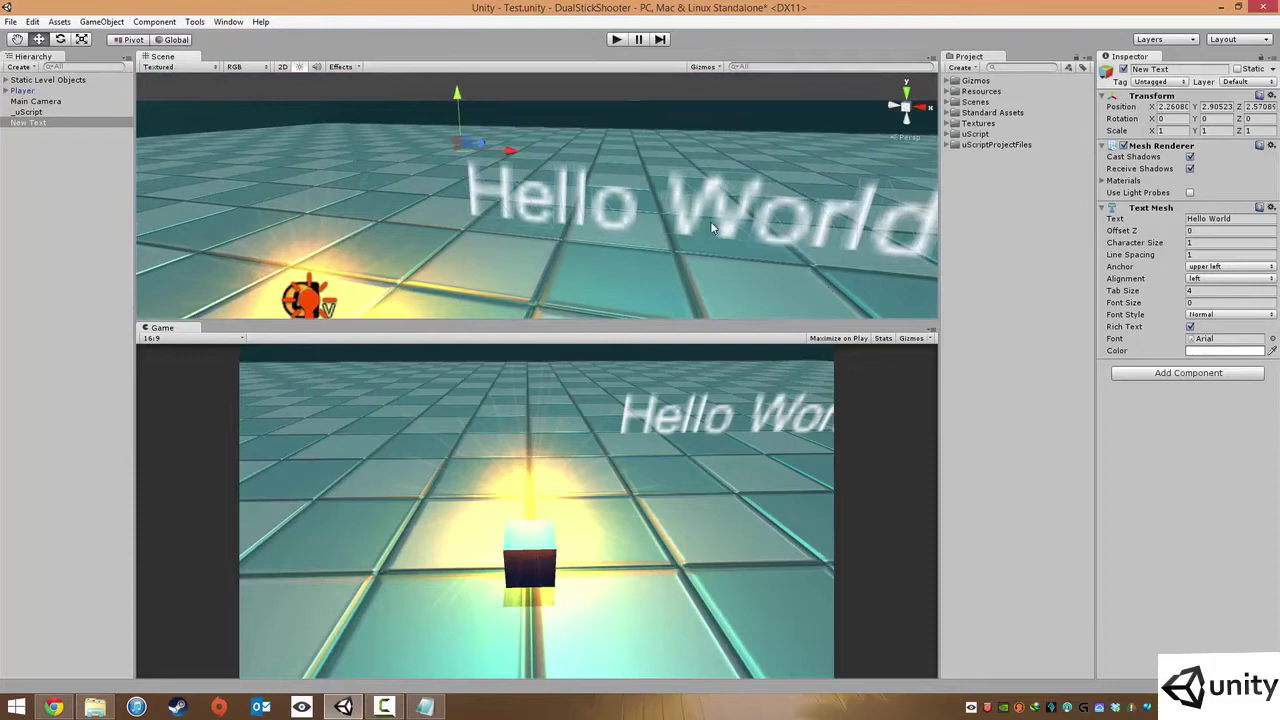
pyautogui.keyDown('alt'); pyautogui.moveTo(712, 228); pyautogui.dragTo(788, 232); pyautogui.keyUp('alt')
pyautogui.moveTo(788, 232); pyautogui.dragTo(752, 250, button='middle')
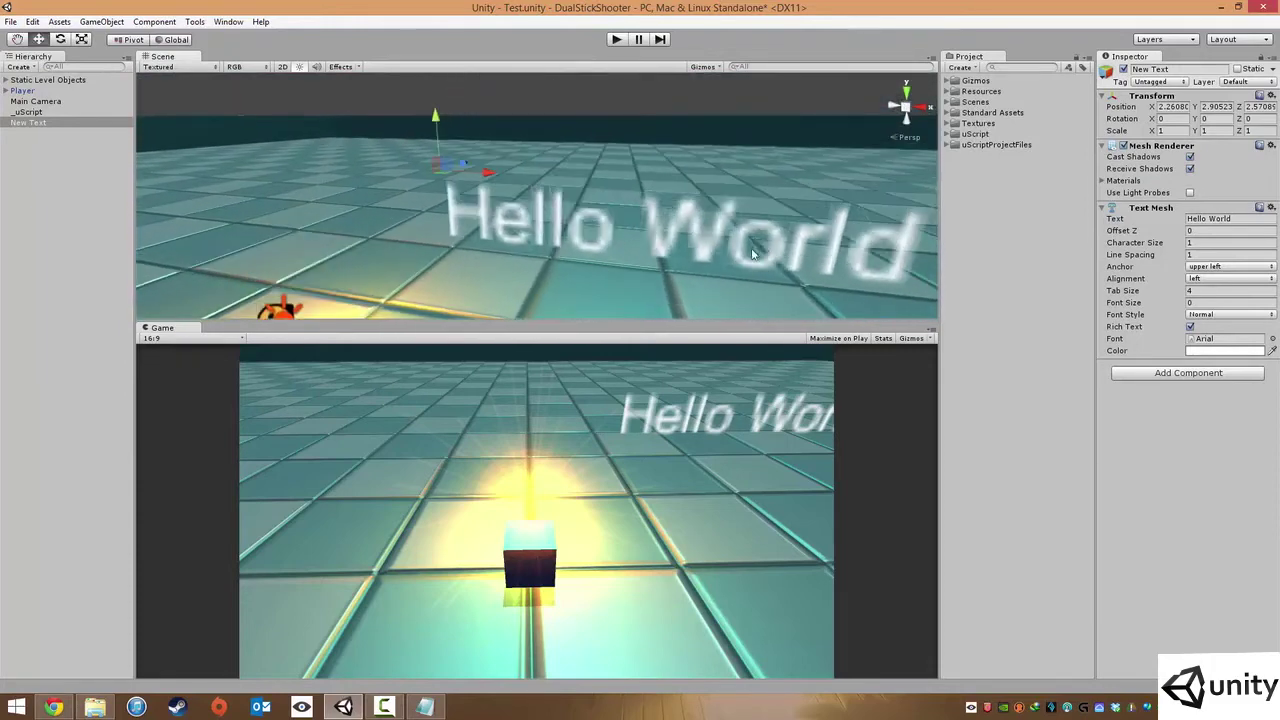
pyautogui.scroll(-3, 752, 253)
pyautogui.keyDown('alt'); pyautogui.moveTo(752, 253); pyautogui.dragTo(700, 185); pyautogui.keyUp('alt')
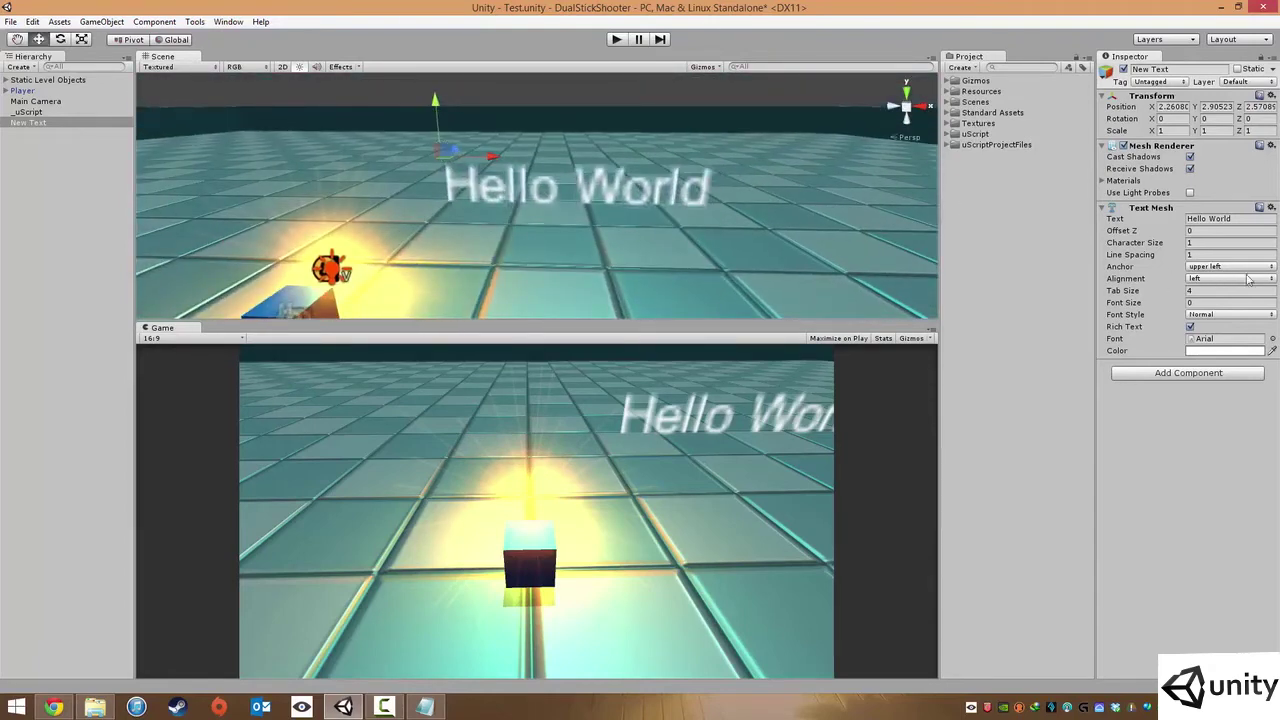
pyautogui.click(1212, 280)
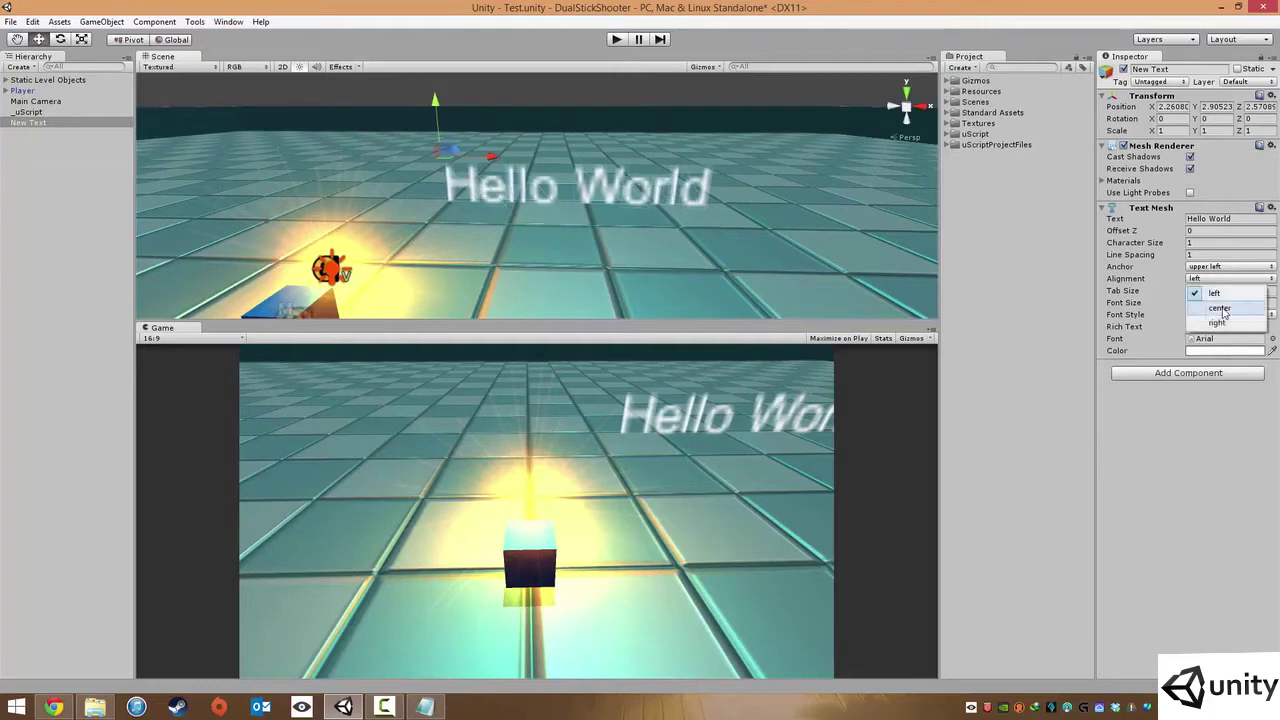
pyautogui.click(1207, 268)
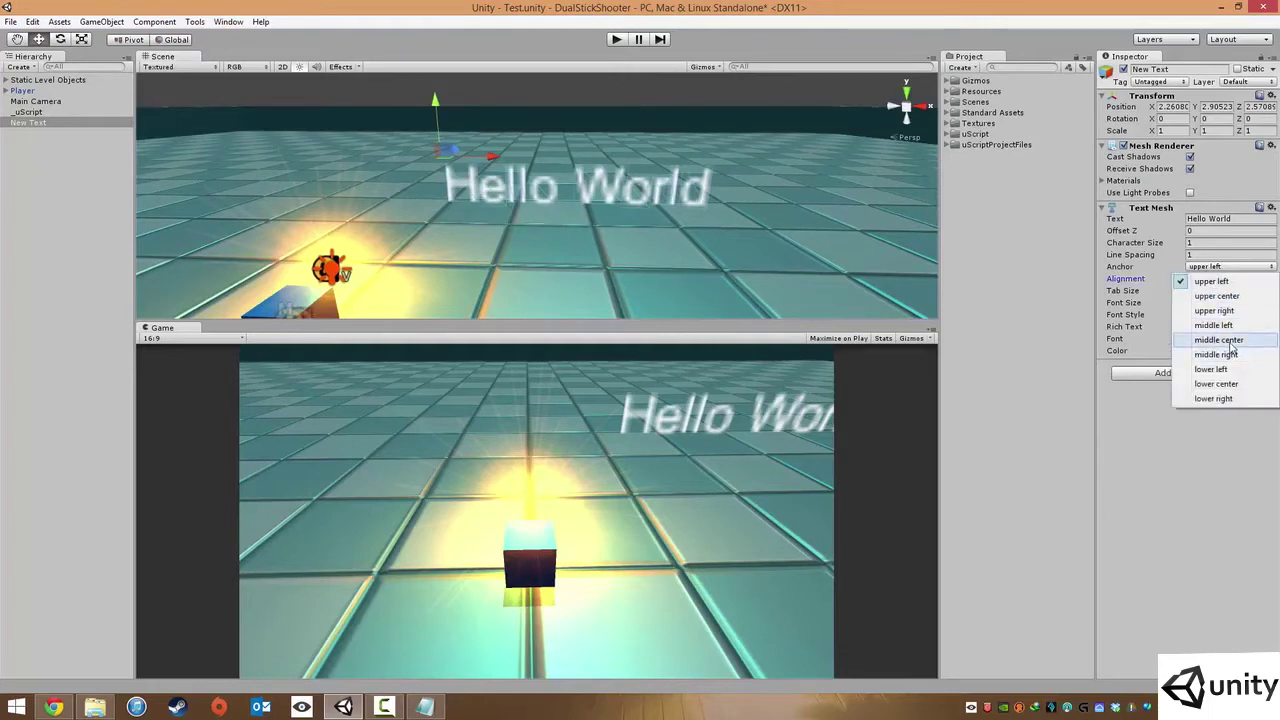
pyautogui.click(1222, 341)
pyautogui.press('f')
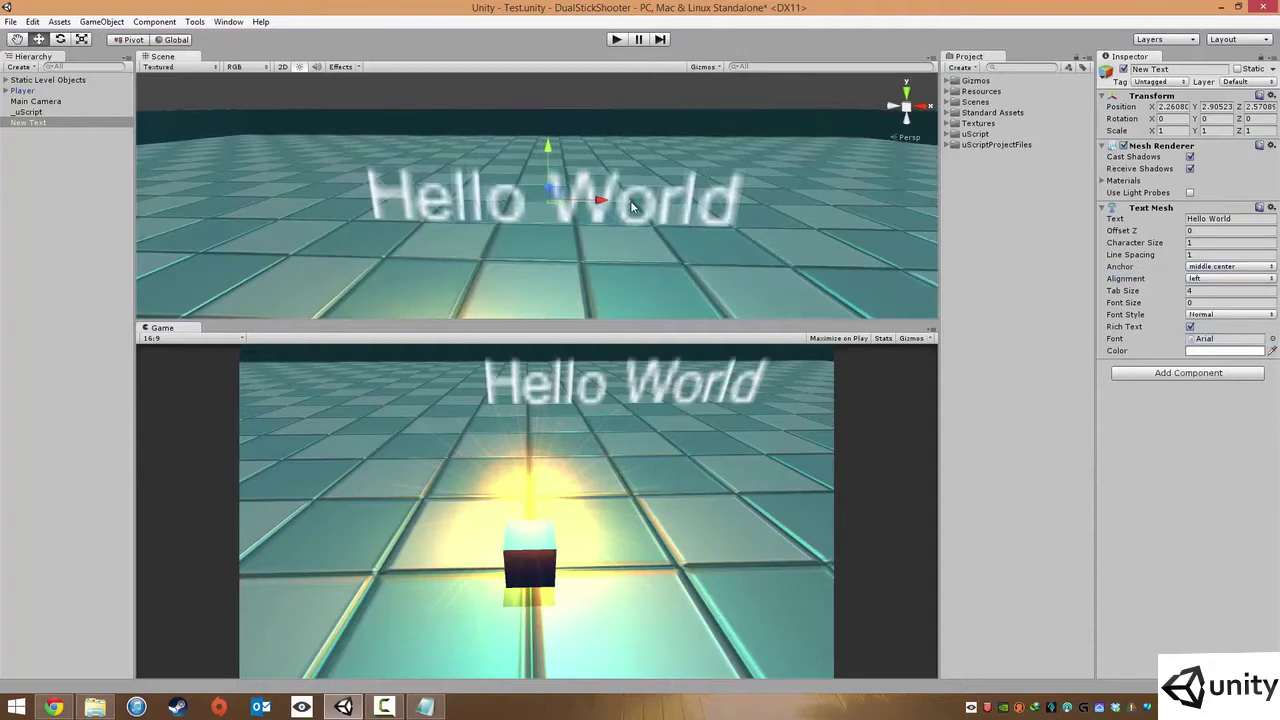
# Change the 3D text's content to "Health" and check the fonts available for it, keeping Arial
pyautogui.click(1242, 219)
pyautogui.write('He')
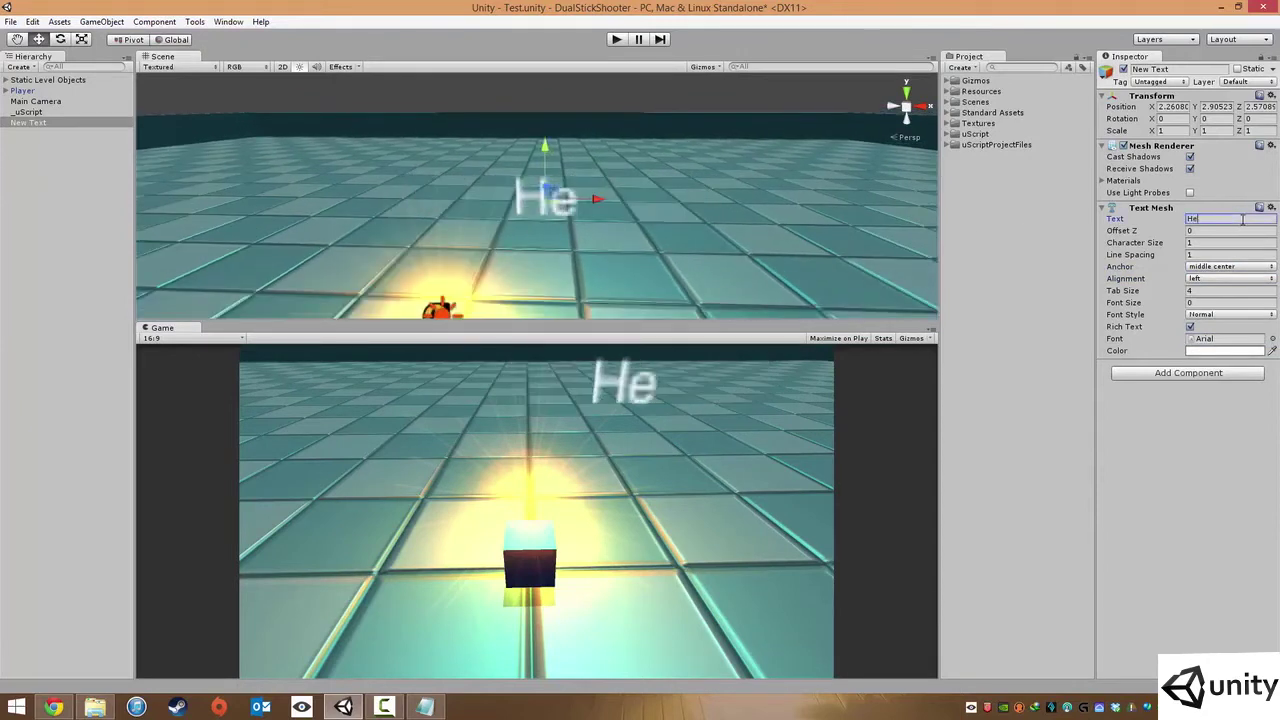
pyautogui.write('alth')
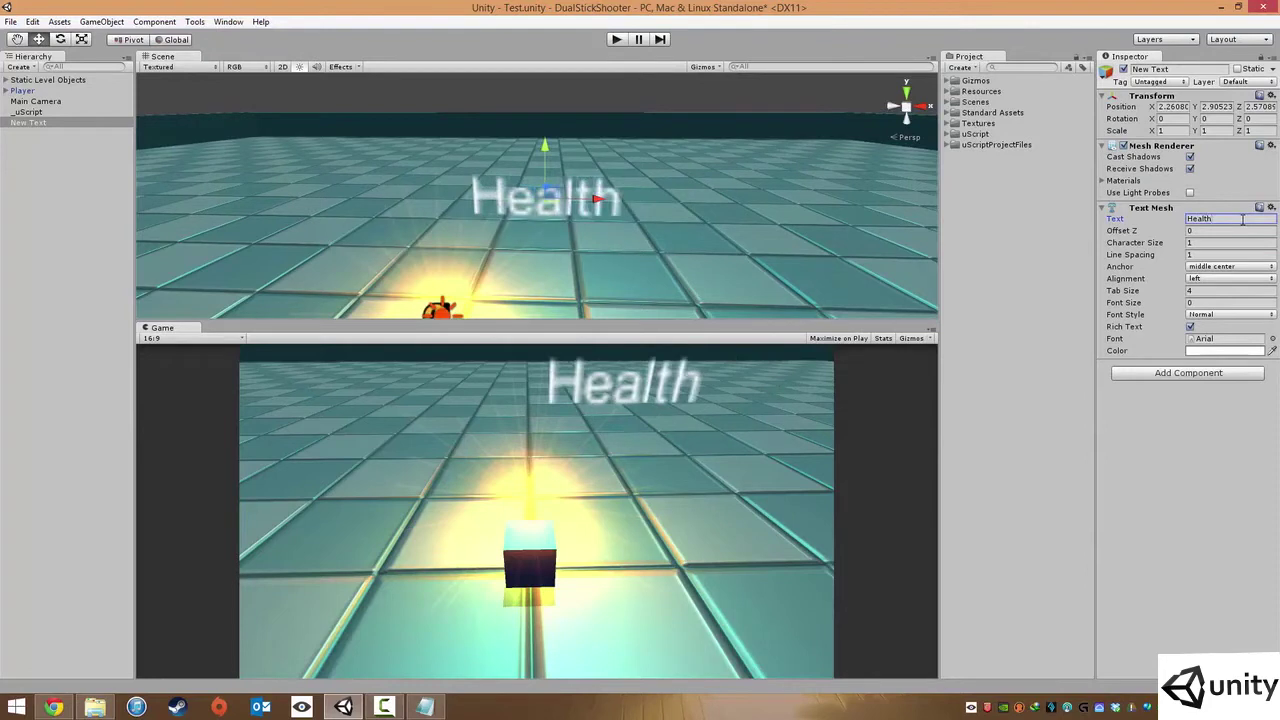
pyautogui.click(1272, 339)
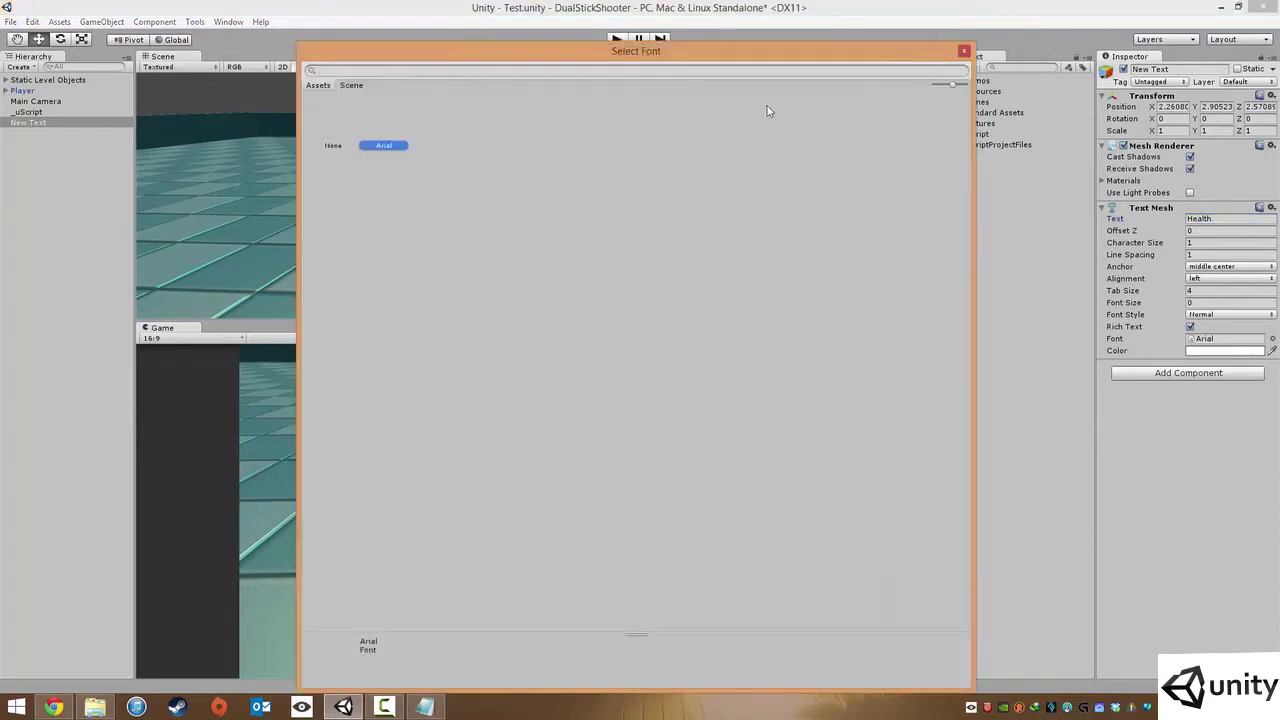
pyautogui.click(964, 50)
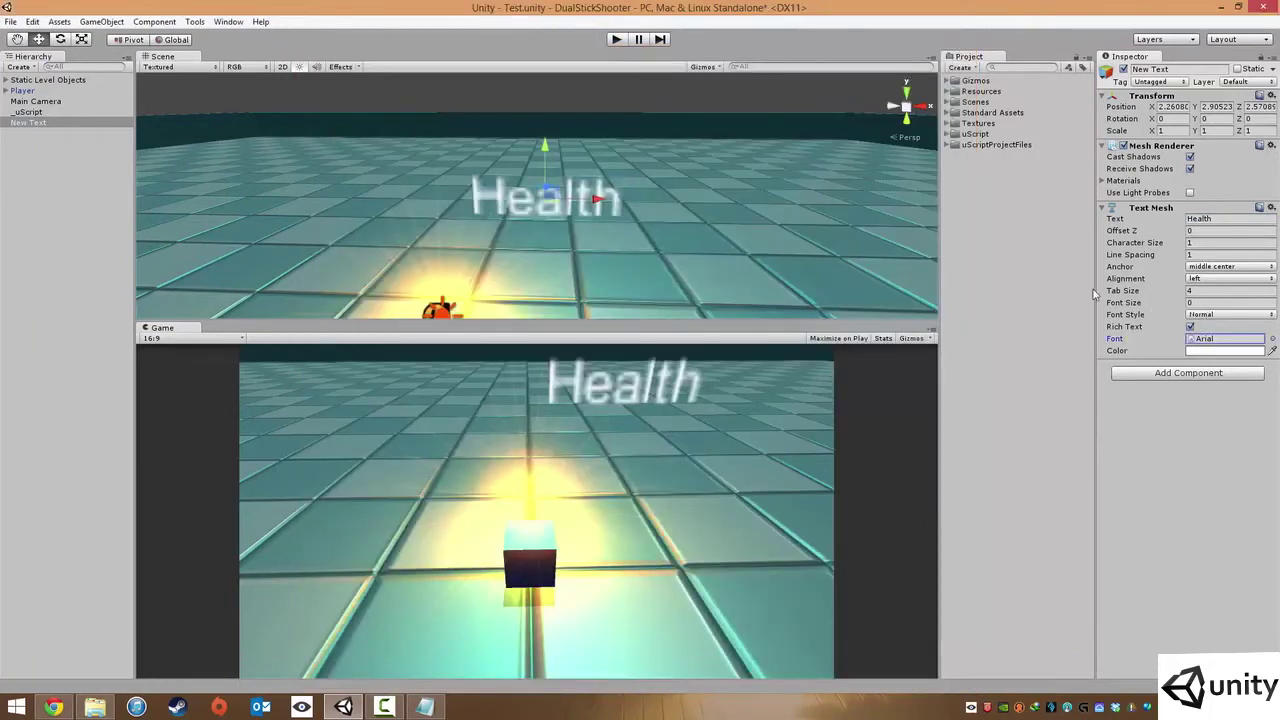
# Increase the Health text's font size, ending at 512
pyautogui.scroll(5, 748, 205)
pyautogui.scroll(-4, 743, 224)
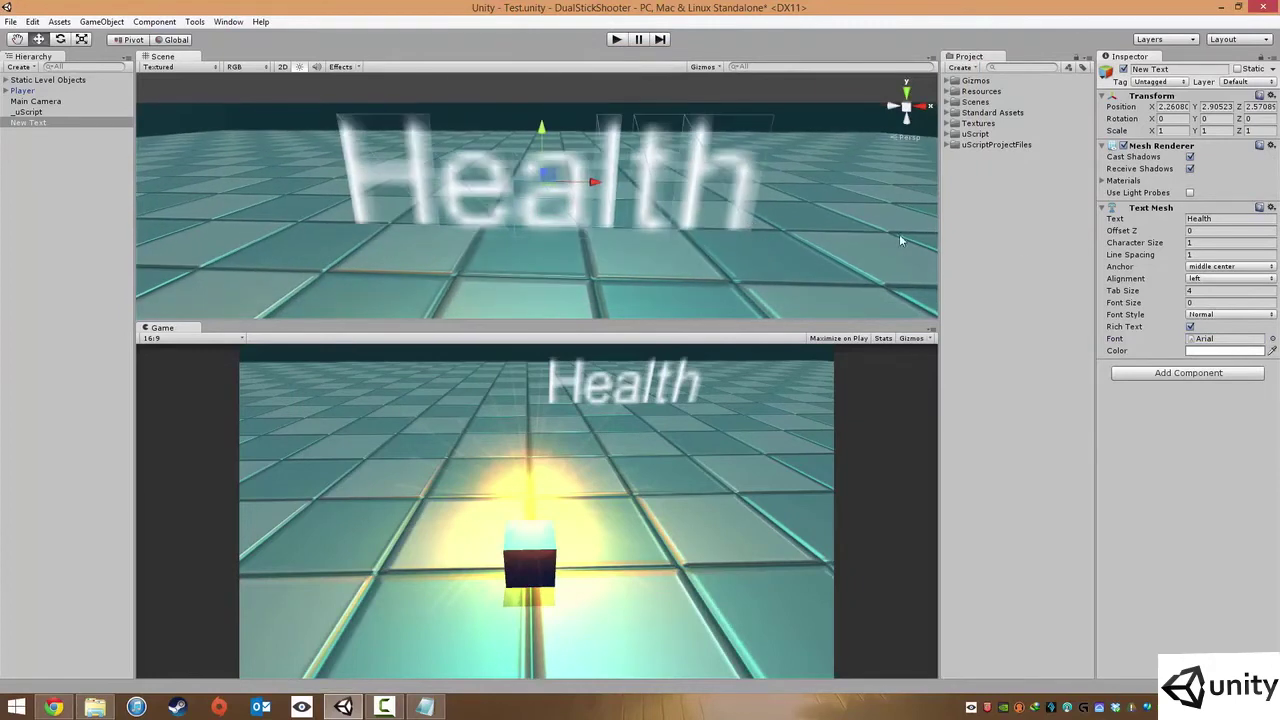
pyautogui.moveTo(1127, 303); pyautogui.dragTo(1153, 305)
pyautogui.scroll(-5, 712, 205)
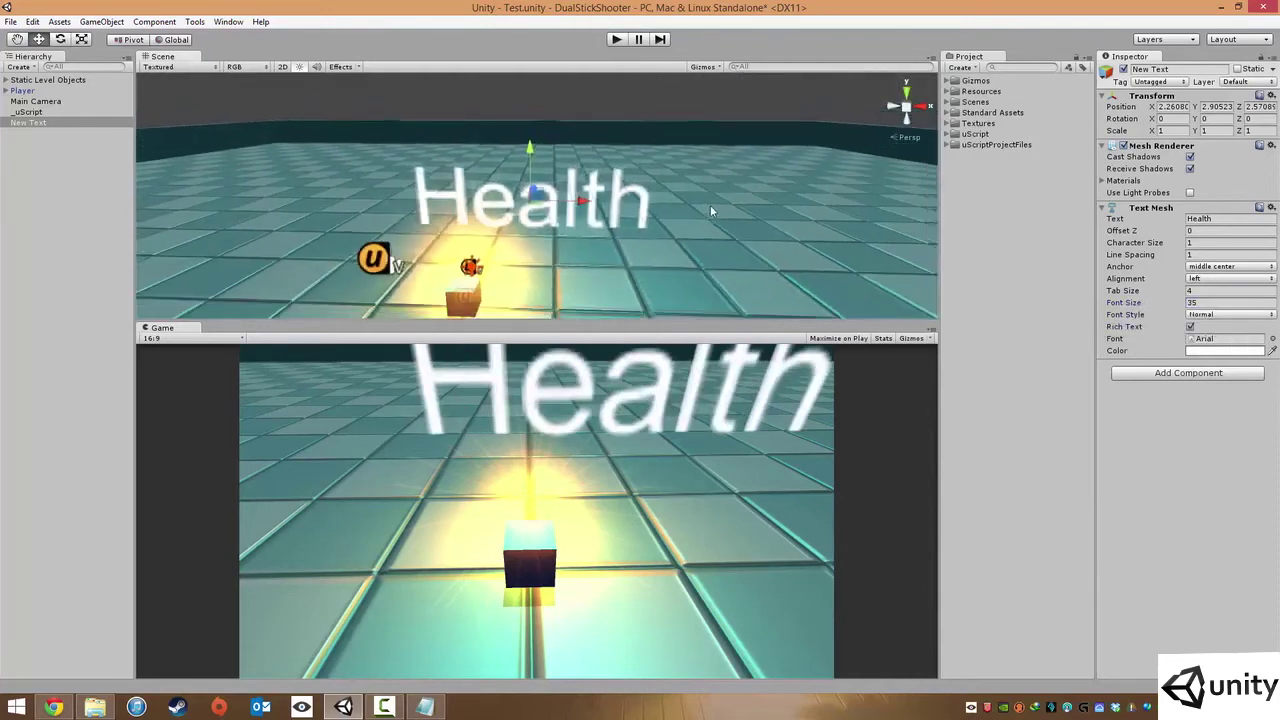
pyautogui.scroll(-3, 711, 210)
pyautogui.moveTo(725, 195); pyautogui.dragTo(720, 219, button='middle')
pyautogui.moveTo(1131, 305); pyautogui.dragTo(1200, 305)
pyautogui.click(1226, 303)
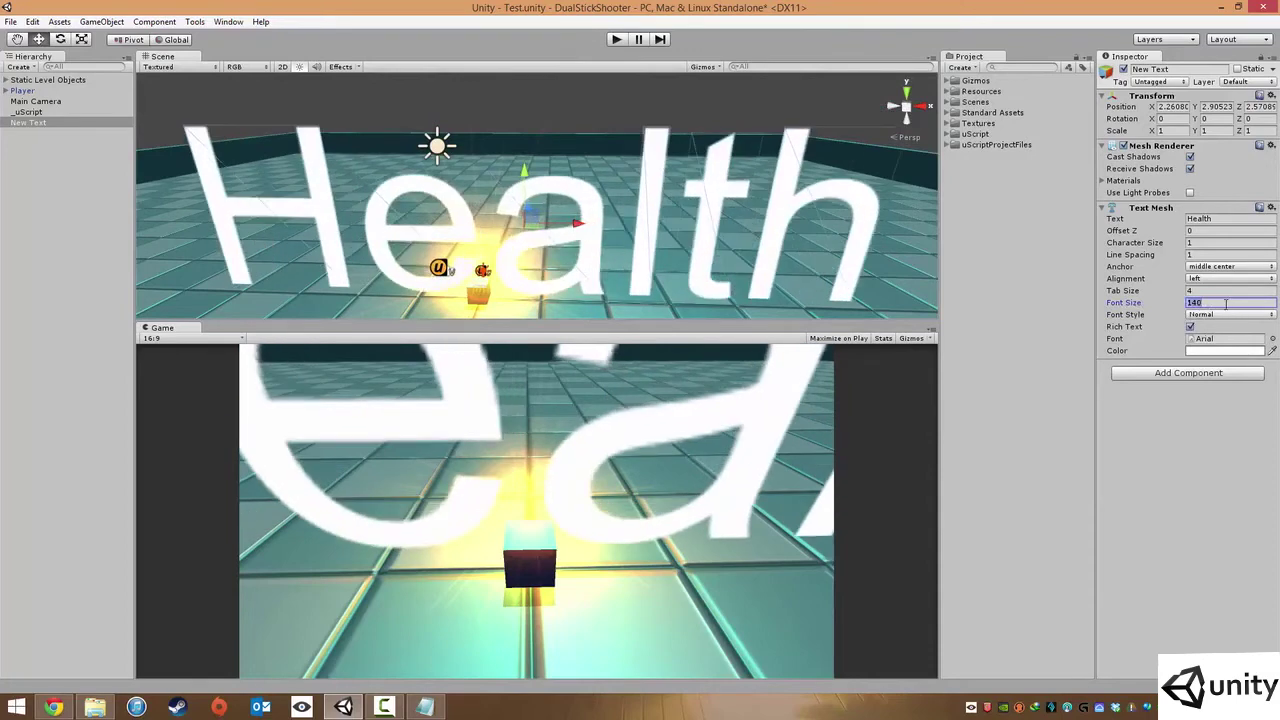
pyautogui.write('512')
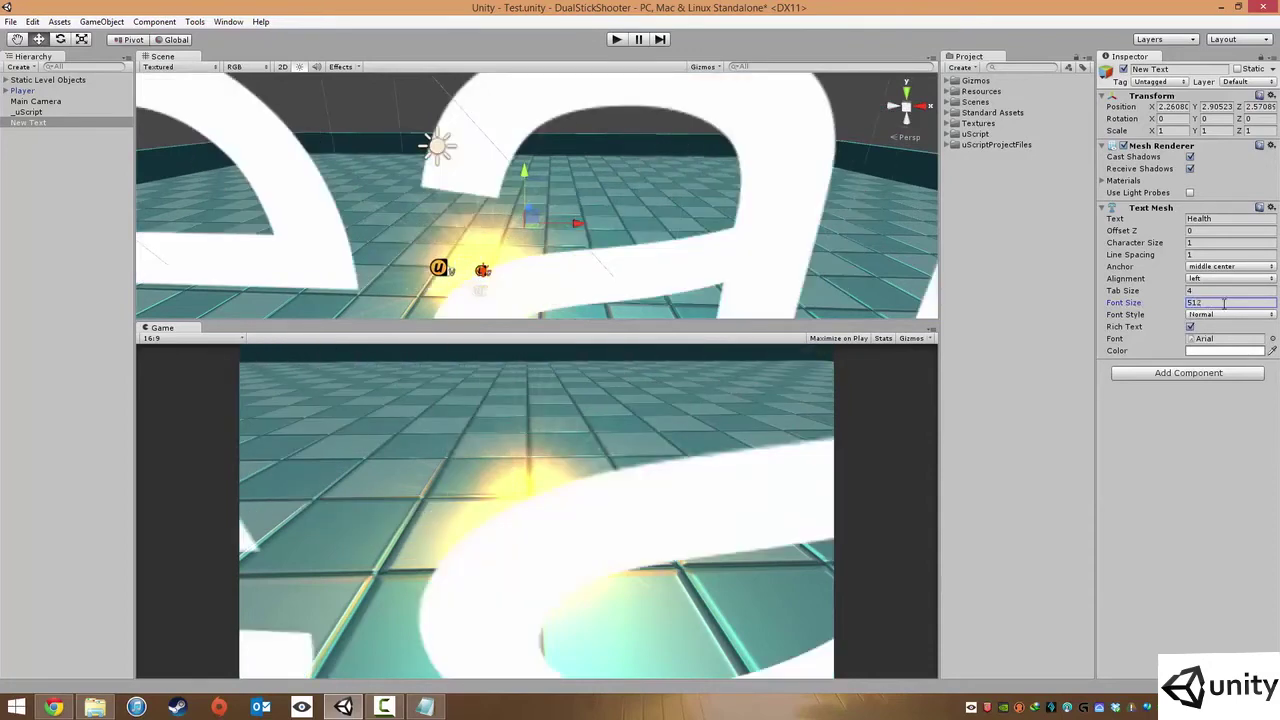
pyautogui.scroll(-5, 640, 227)
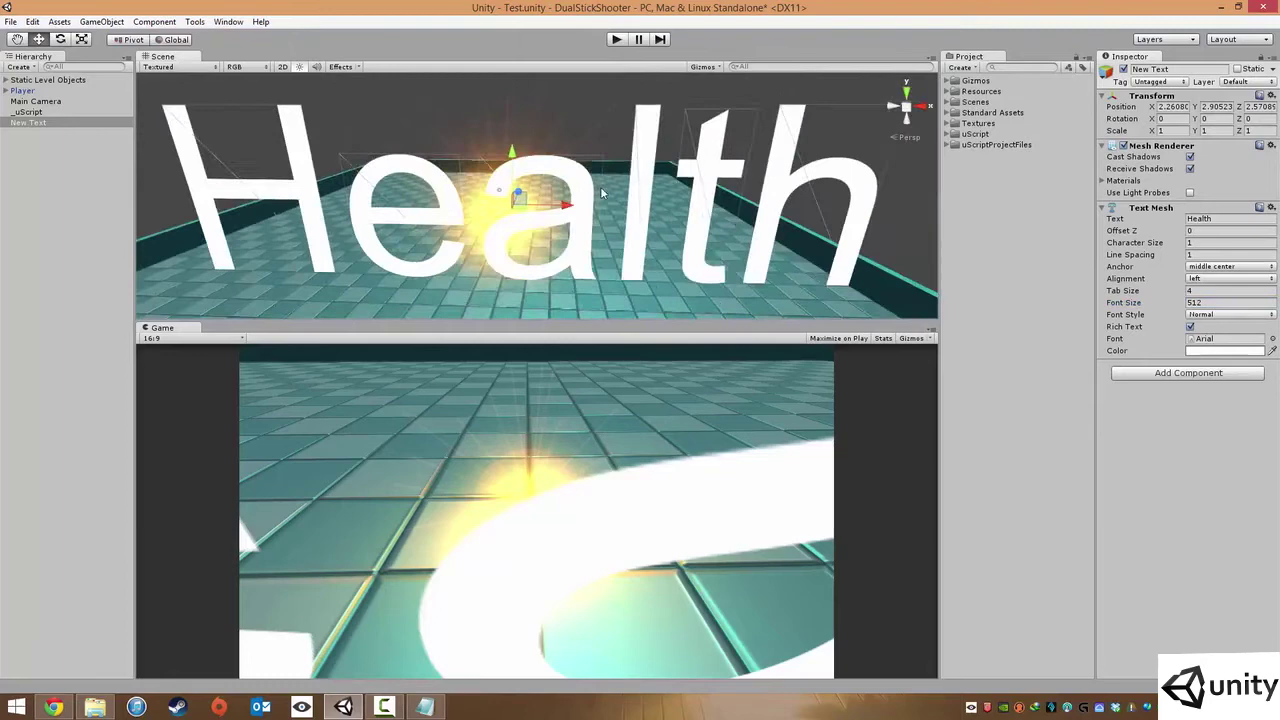
# Scale the Health text down uniformly to about 0.03 on all axes
pyautogui.scroll(2, 600, 193)
pyautogui.press('e')
pyautogui.press('r')
pyautogui.moveTo(506, 210); pyautogui.dragTo(533, 263)
pyautogui.scroll(6, 568, 210)
pyautogui.moveTo(560, 222); pyautogui.dragTo(605, 203, button='middle')
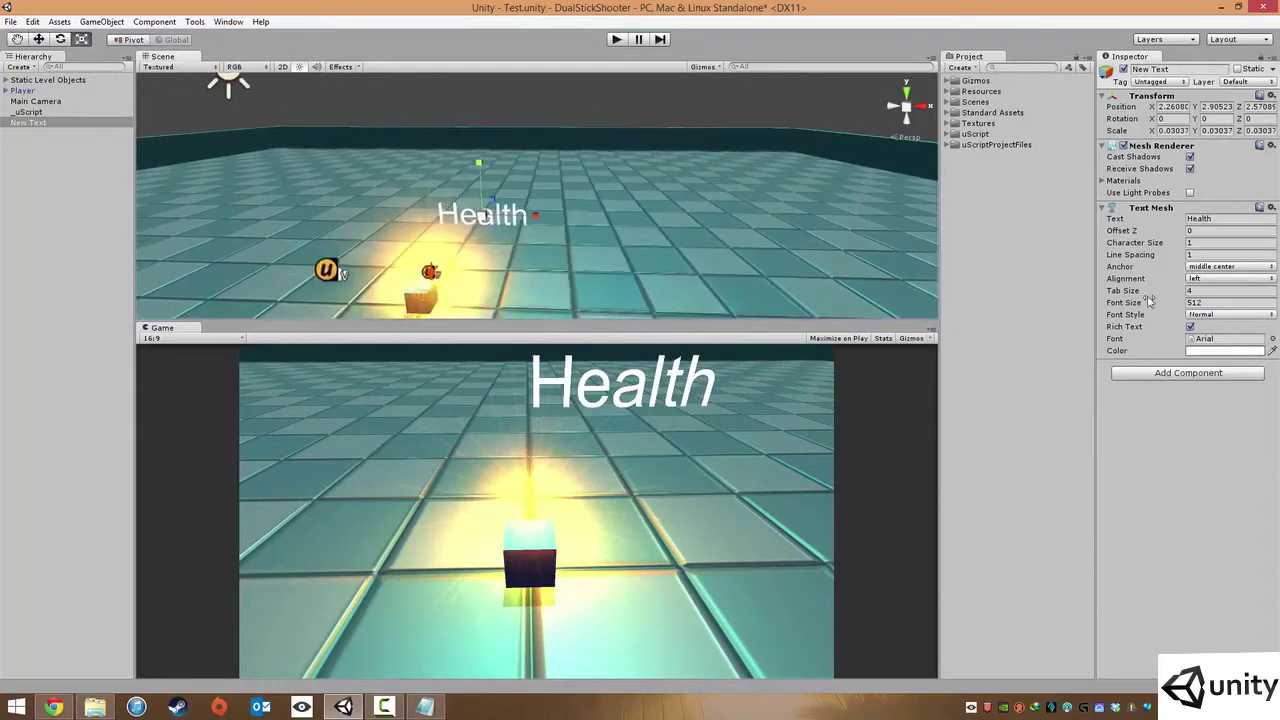
# Set the Health text's font size to 256
pyautogui.click(1223, 303)
pyautogui.write('256')
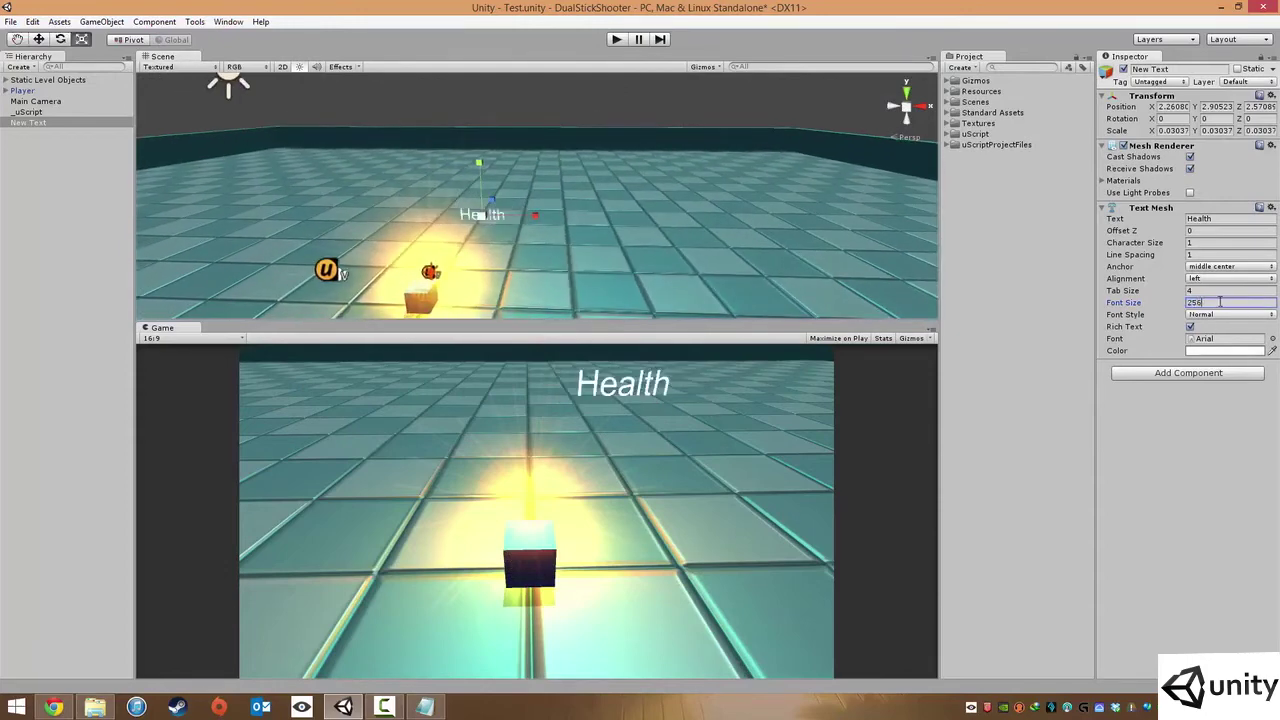
pyautogui.press('Return')
pyautogui.scroll(5, 634, 224)
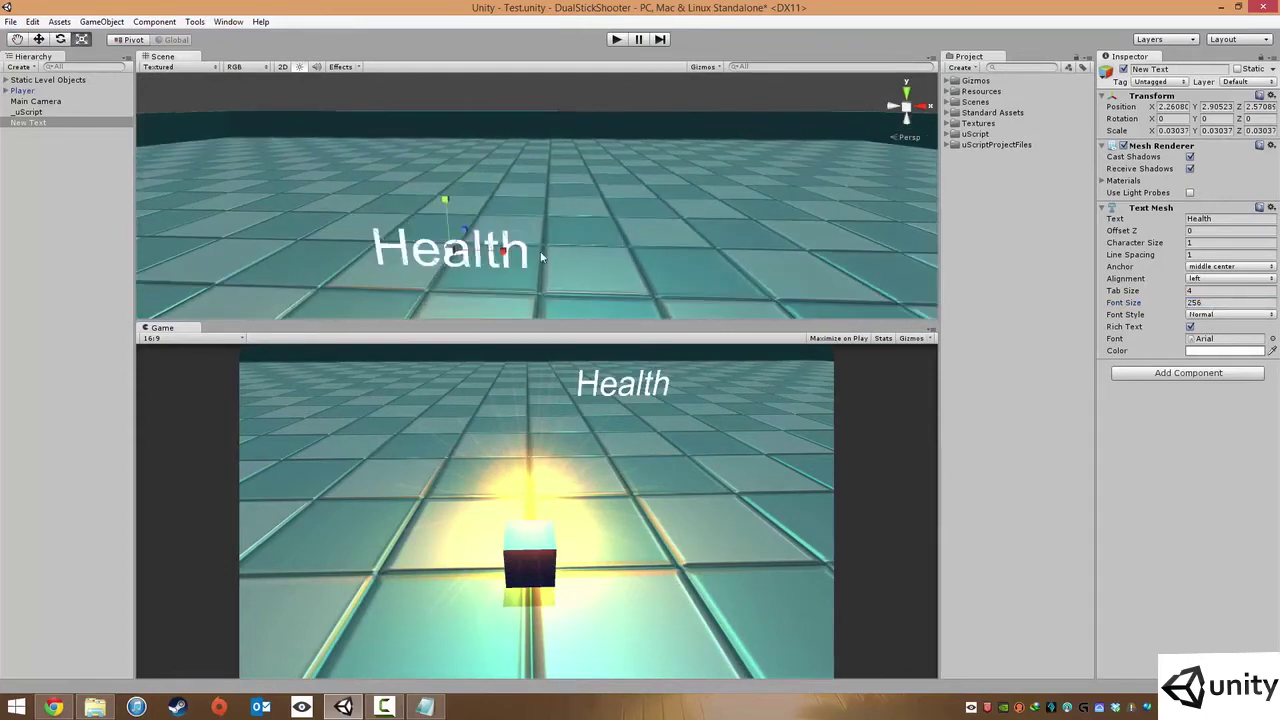
# Rotate the Health text about 30 degrees around its X axis
pyautogui.scroll(2, 568, 236)
pyautogui.scroll(-3, 568, 236)
pyautogui.moveTo(589, 230); pyautogui.dragTo(695, 231, button='middle')
pyautogui.moveTo(695, 231)
pyautogui.keyDown('alt'); pyautogui.mouseDown()
pyautogui.moveTo(649, 236)
pyautogui.moveTo(561, 210)
pyautogui.moveTo(629, 180)
pyautogui.mouseUp(); pyautogui.keyUp('alt')
pyautogui.press('e')
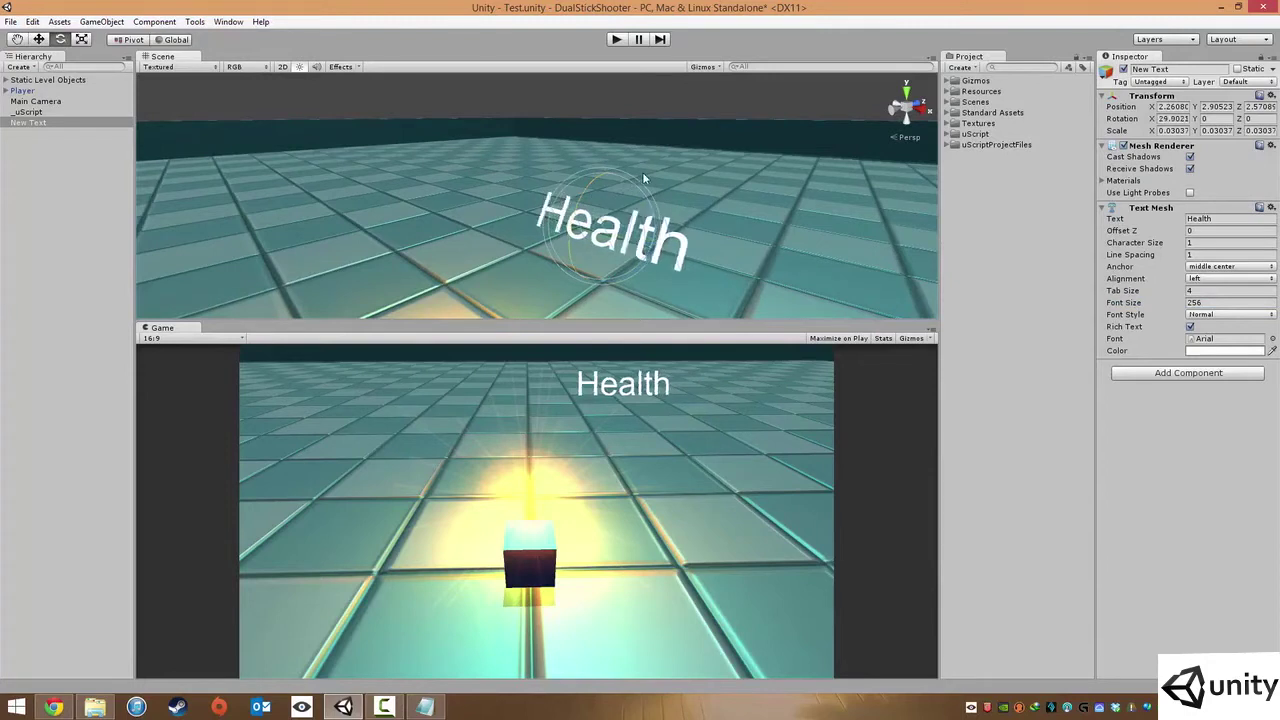
# Set the Health text's X rotation to exactly 30 degrees and undo the stray rotation around the other axes
pyautogui.click(1172, 118)
pyautogui.write('30')
pyautogui.click(540, 407)
pyautogui.moveTo(706, 252)
pyautogui.mouseDown()
pyautogui.moveTo(723, 243)
pyautogui.moveTo(620, 225)
pyautogui.mouseUp()
pyautogui.hotkey('ctrl', 'z')
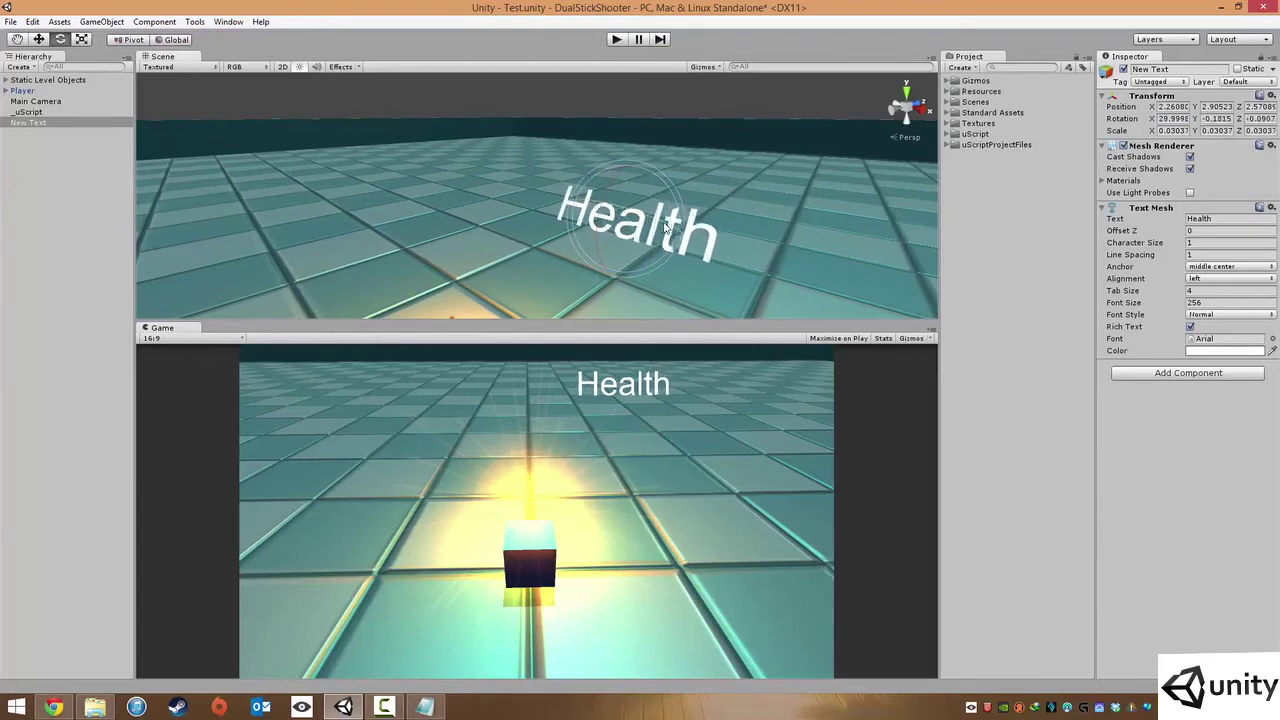
pyautogui.moveTo(712, 229)
pyautogui.mouseDown(button='middle')
pyautogui.moveTo(727, 222)
pyautogui.moveTo(681, 211)
pyautogui.mouseUp(button='middle')
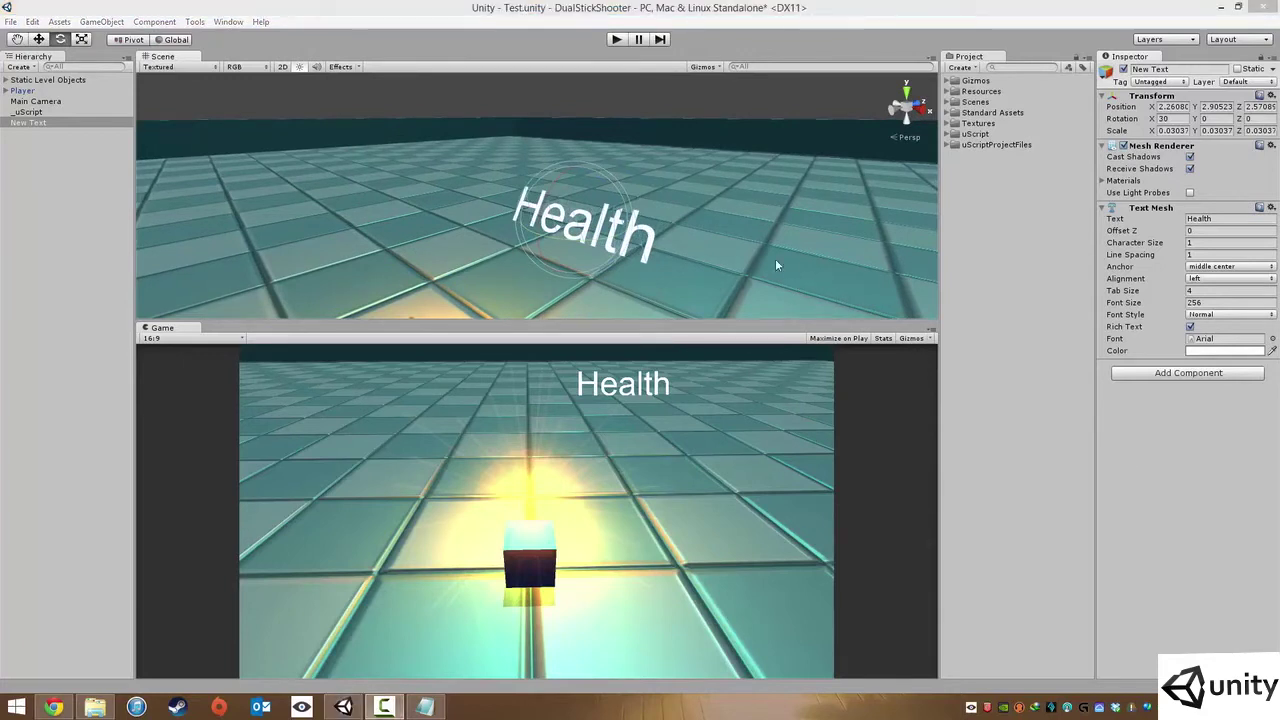
# Move the Health text into the upper-right corner of the Game view, at about X 5.87 and Y 3.22
pyautogui.press('w')
pyautogui.moveTo(614, 220)
pyautogui.mouseDown()
pyautogui.moveTo(818, 232)
pyautogui.moveTo(751, 220)
pyautogui.moveTo(762, 186)
pyautogui.mouseUp()
pyautogui.press('f')
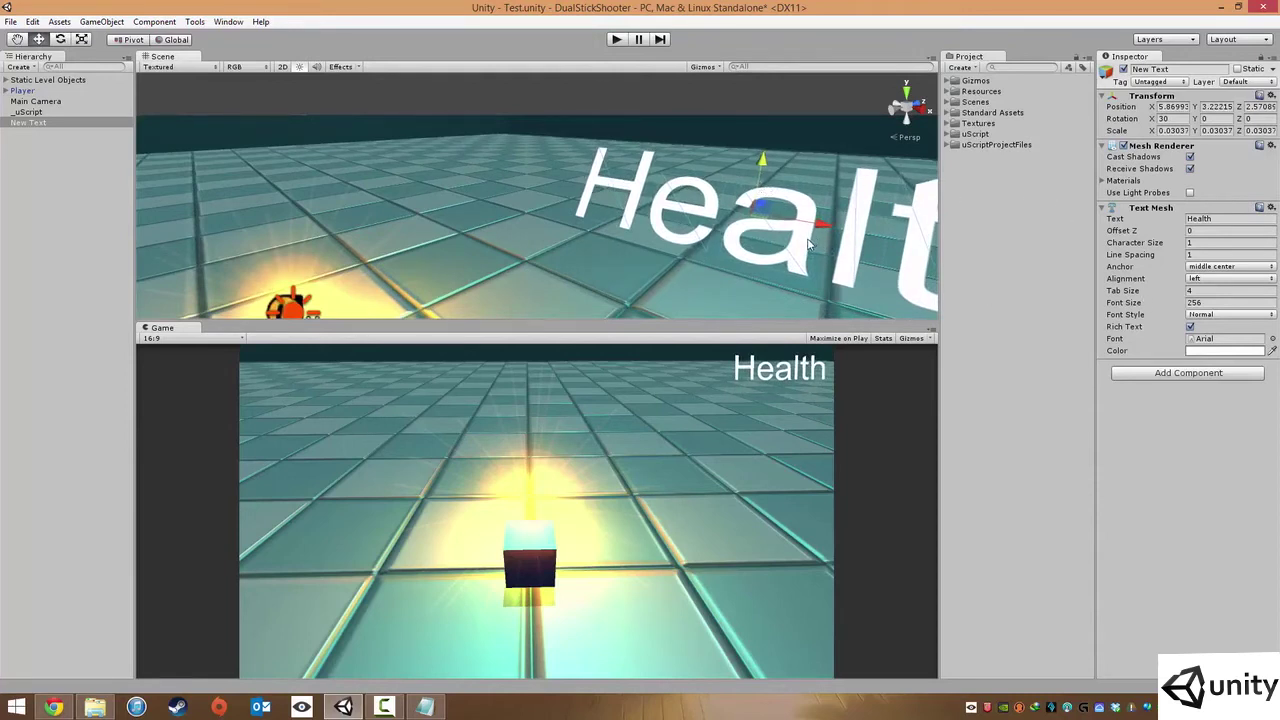
# Color the Health text golden yellow with RGB 255, 211, 0
pyautogui.click(1205, 351)
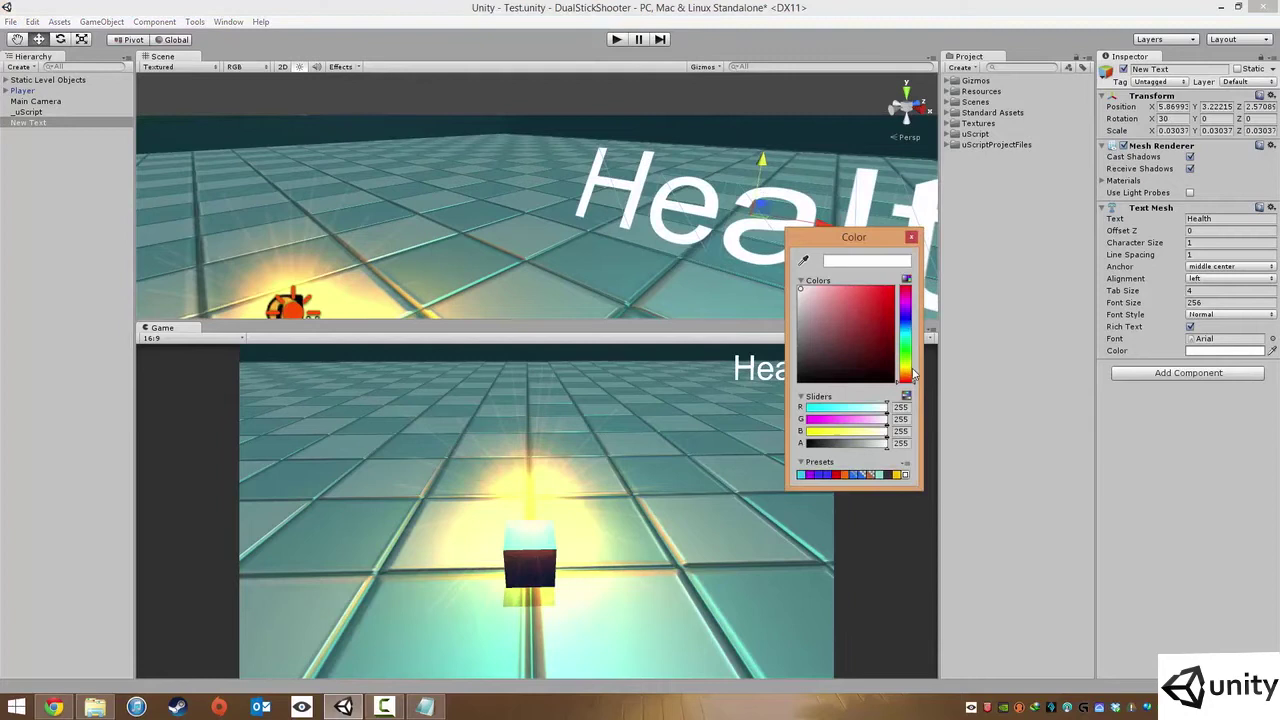
pyautogui.moveTo(855, 248); pyautogui.dragTo(493, 171)
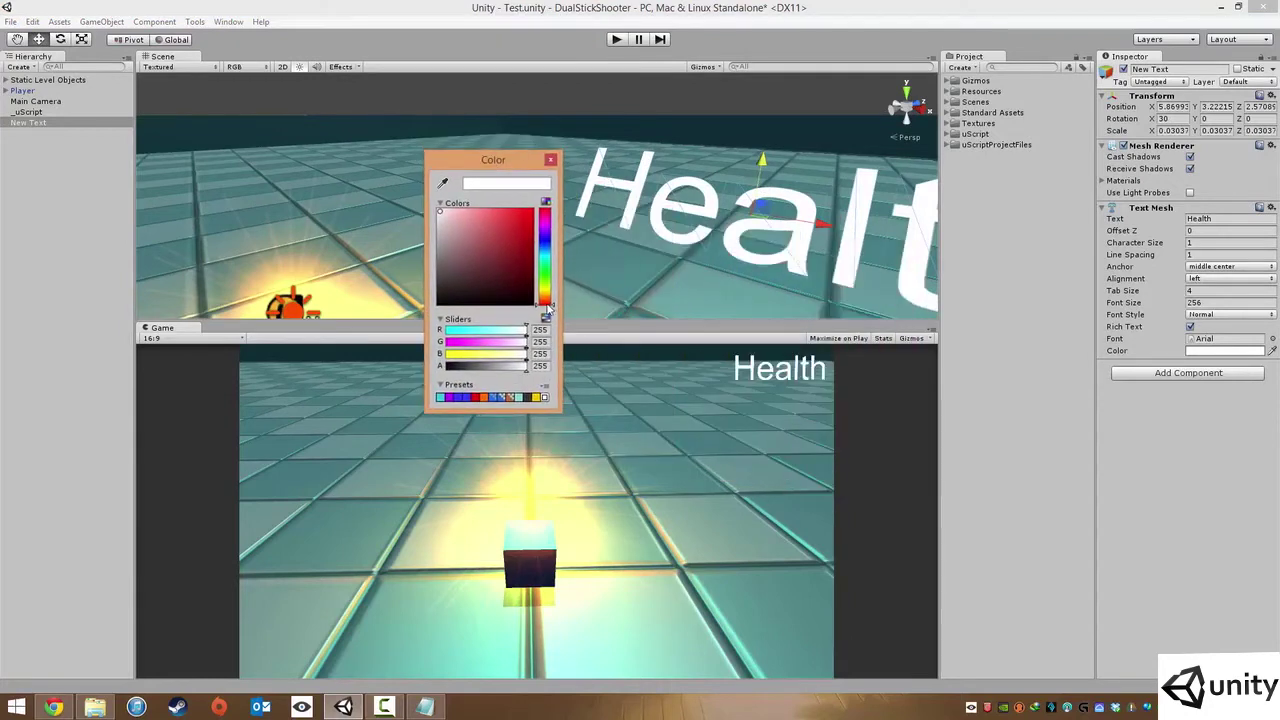
pyautogui.click(547, 302)
pyautogui.moveTo(545, 300); pyautogui.dragTo(545, 295)
pyautogui.moveTo(496, 226); pyautogui.dragTo(537, 207)
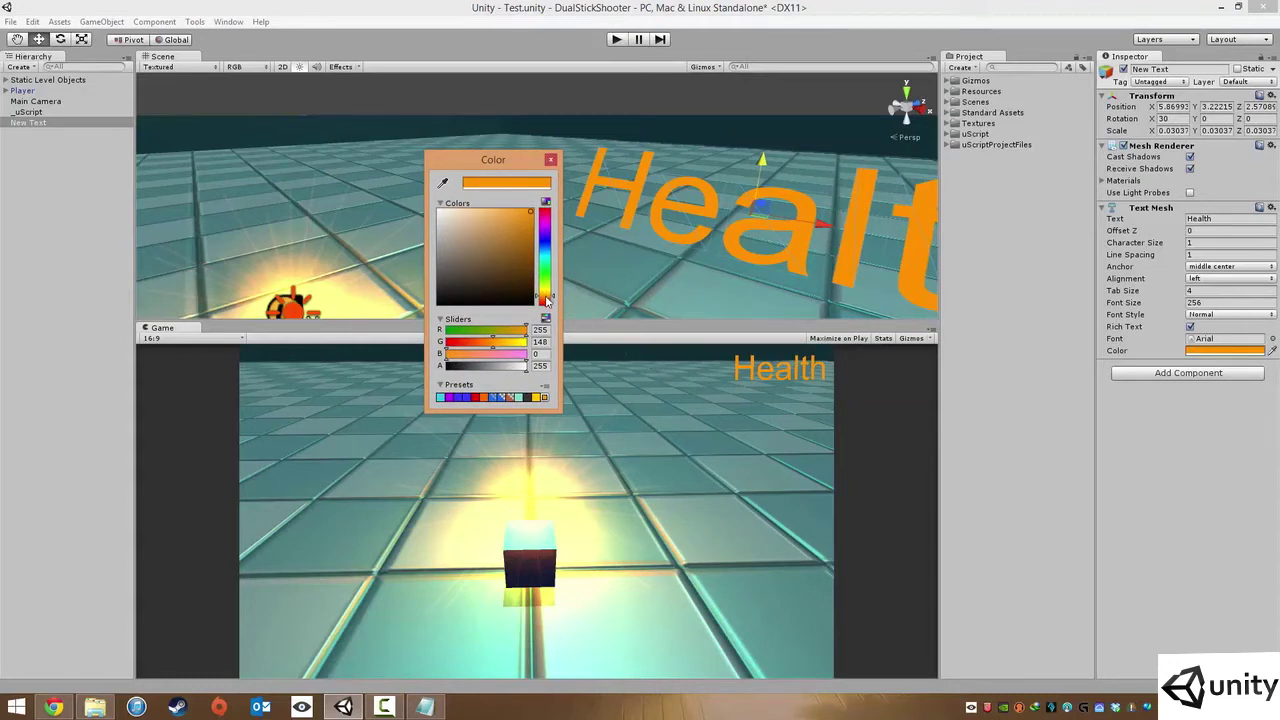
pyautogui.moveTo(545, 298); pyautogui.dragTo(560, 296)
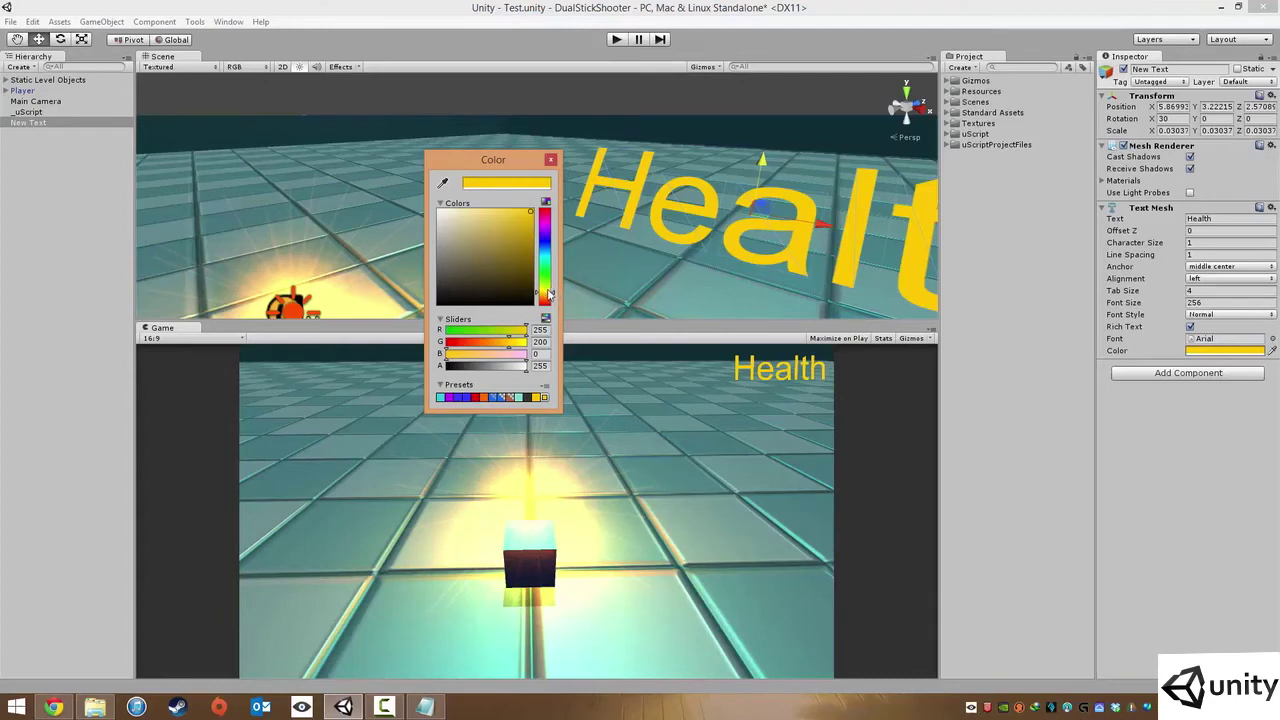
pyautogui.moveTo(547, 298); pyautogui.dragTo(551, 298)
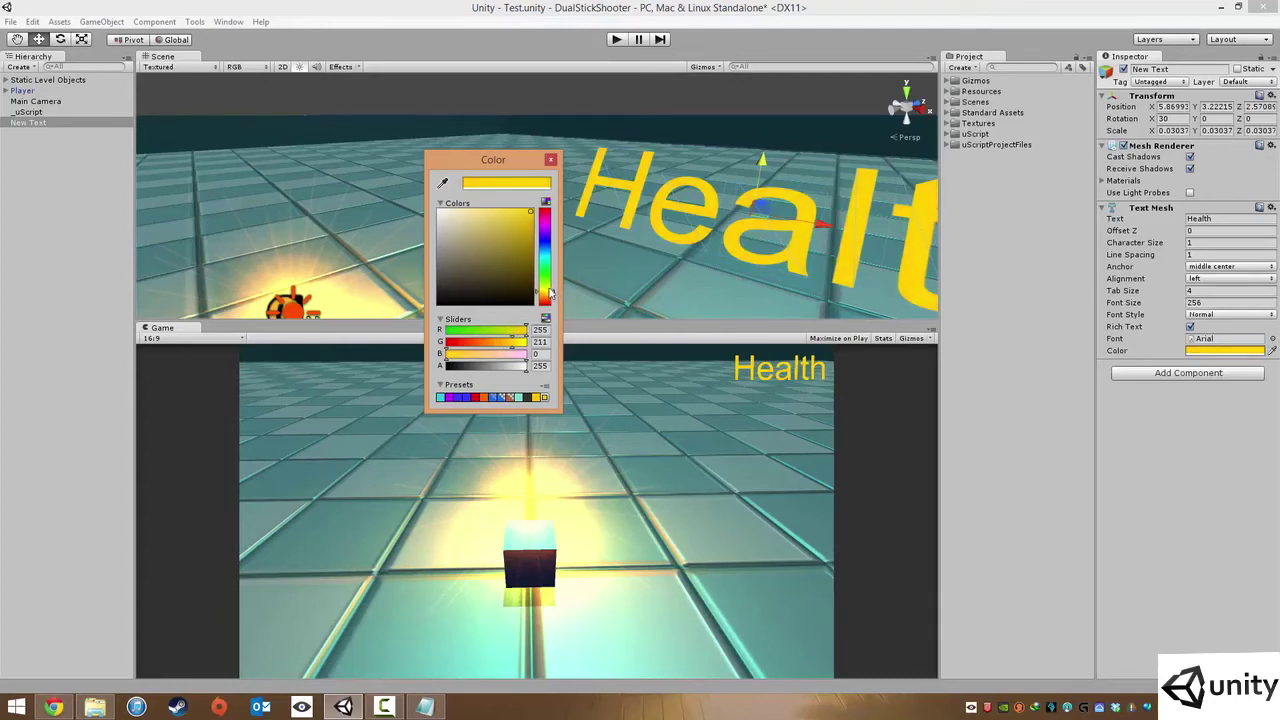
pyautogui.click(550, 160)
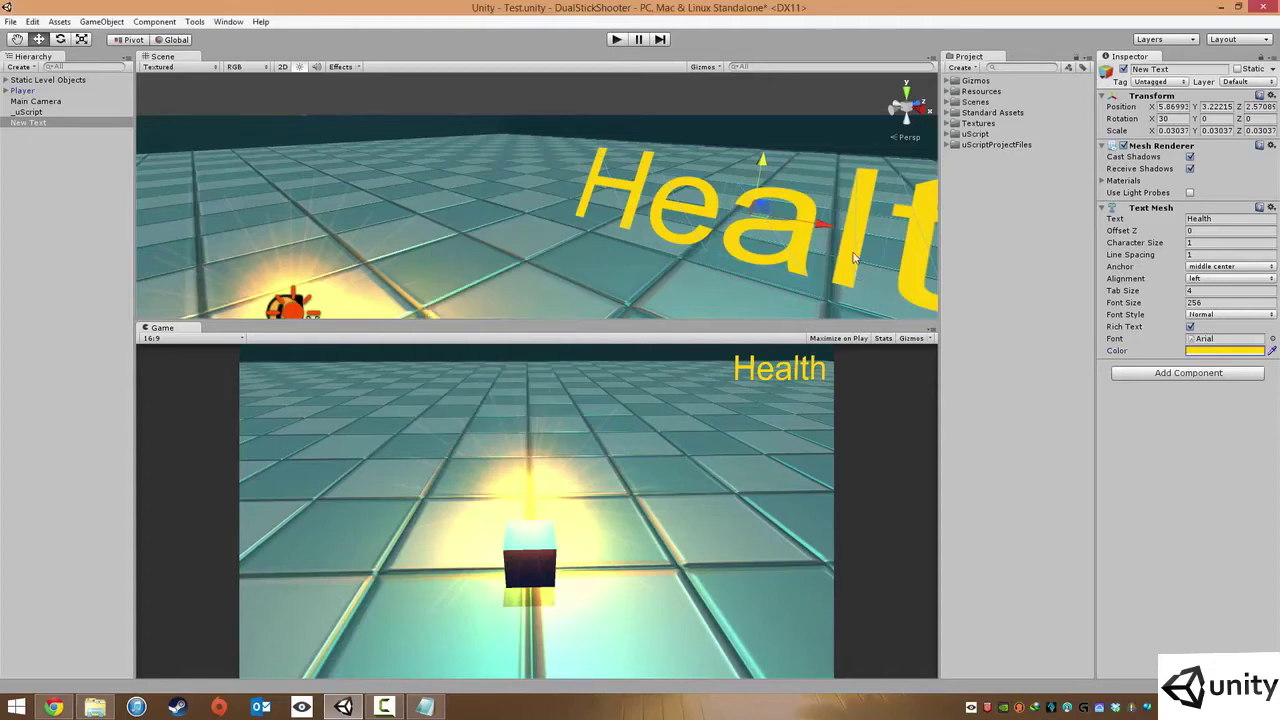
# Change the displayed text to HEALTH in capitals and shift it to about X 5.38 so it fits in the Game view
pyautogui.moveTo(854, 255); pyautogui.dragTo(786, 231, button='middle')
pyautogui.moveTo(706, 227)
pyautogui.keyDown('alt'); pyautogui.mouseDown()
pyautogui.moveTo(788, 240)
pyautogui.moveTo(748, 263)
pyautogui.moveTo(710, 190)
pyautogui.moveTo(697, 190)
pyautogui.mouseUp(); pyautogui.keyUp('alt')
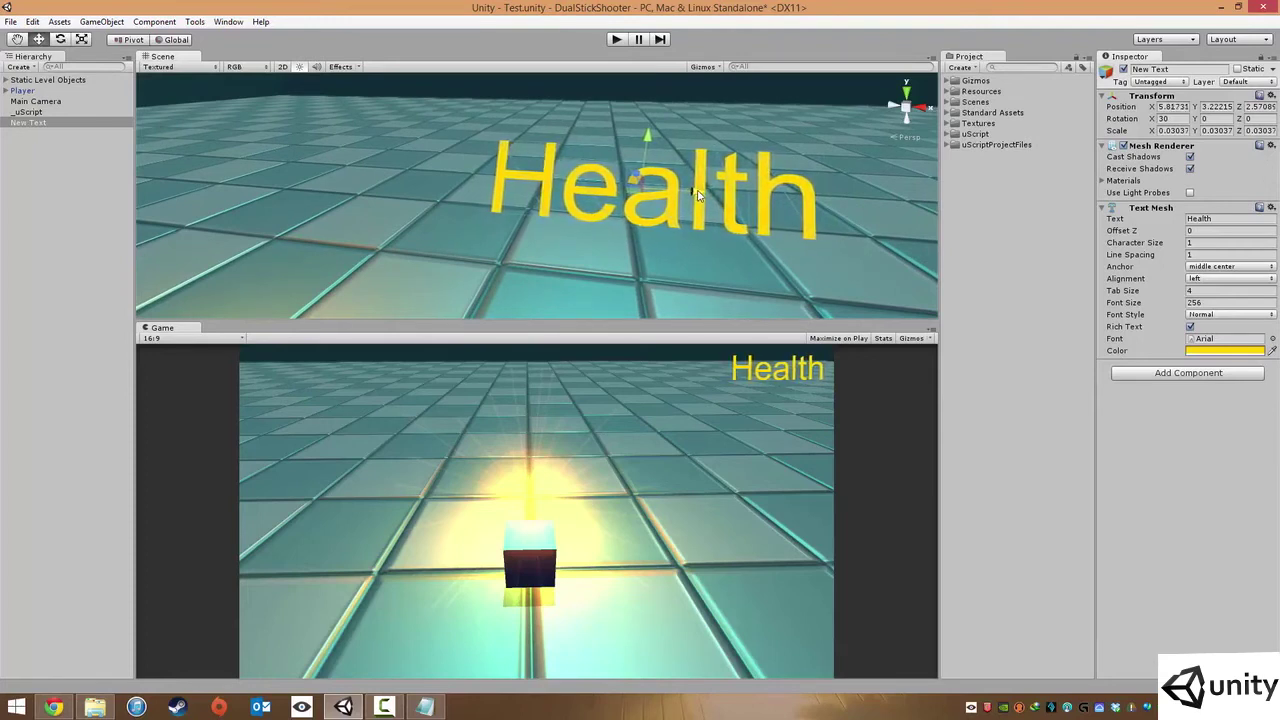
pyautogui.click(1221, 222)
pyautogui.write('HEALTH')
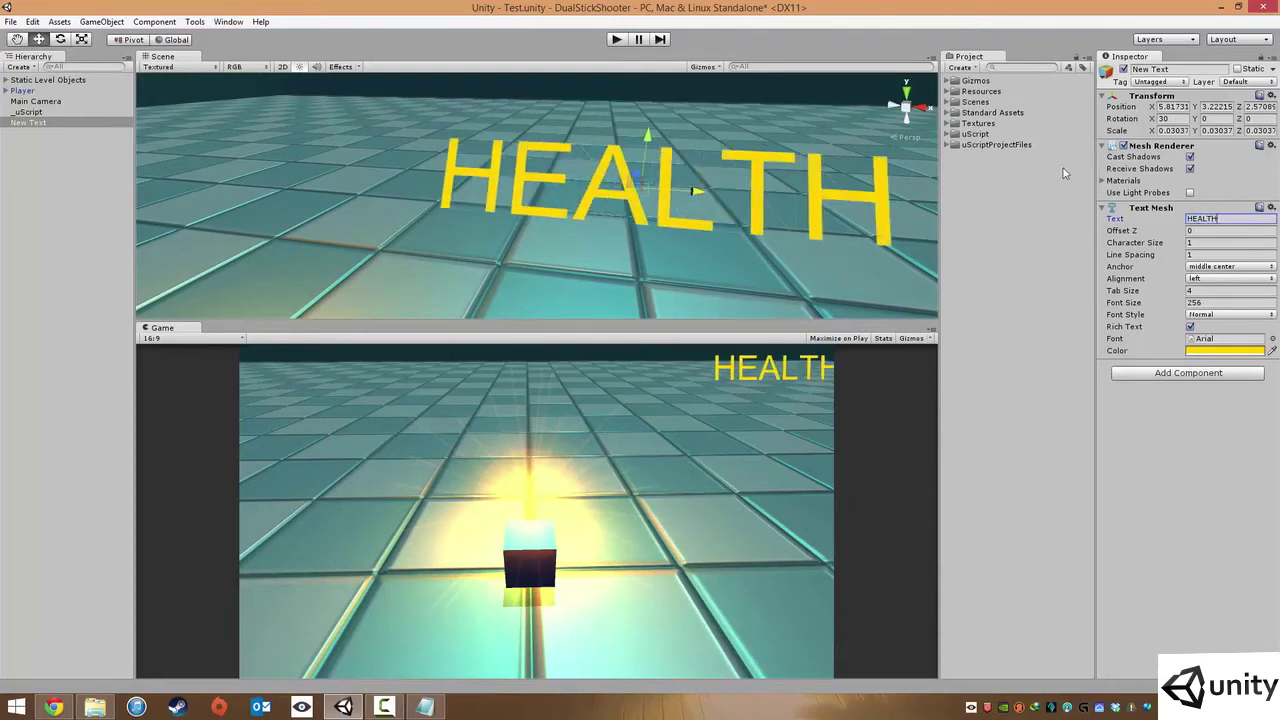
pyautogui.moveTo(697, 191)
pyautogui.mouseDown()
pyautogui.moveTo(734, 200)
pyautogui.moveTo(674, 194)
pyautogui.moveTo(679, 213)
pyautogui.mouseUp()
pyautogui.click(33, 152)
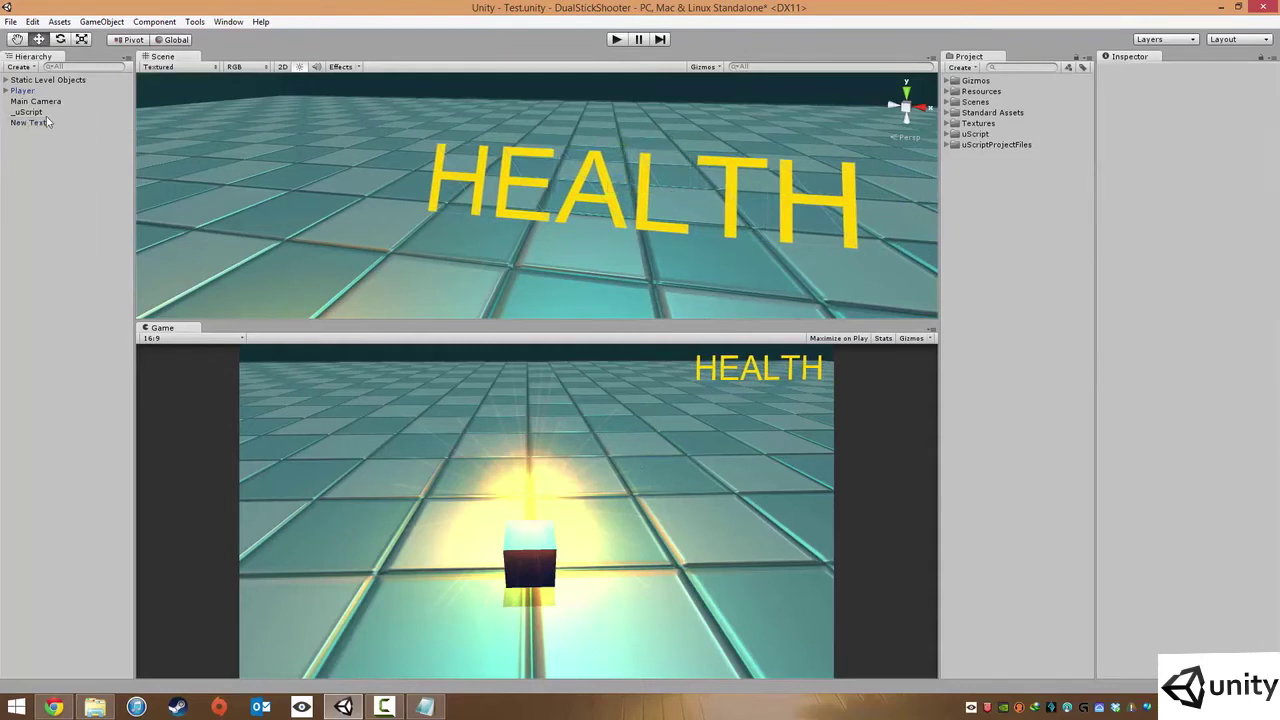
# Rename the New Text object to Health and make it a child of Main Camera
pyautogui.click(40, 124)
pyautogui.click(43, 124)
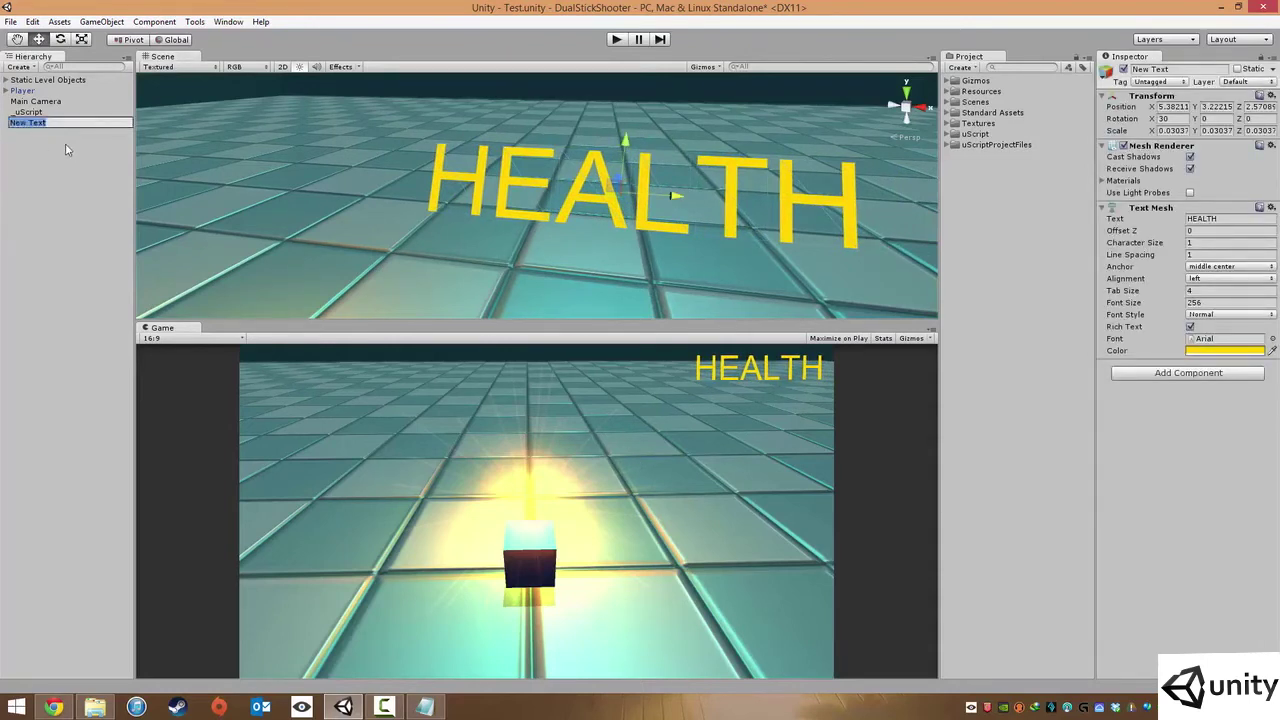
pyautogui.write('Health')
pyautogui.press('Return')
pyautogui.moveTo(30, 123); pyautogui.dragTo(57, 105)
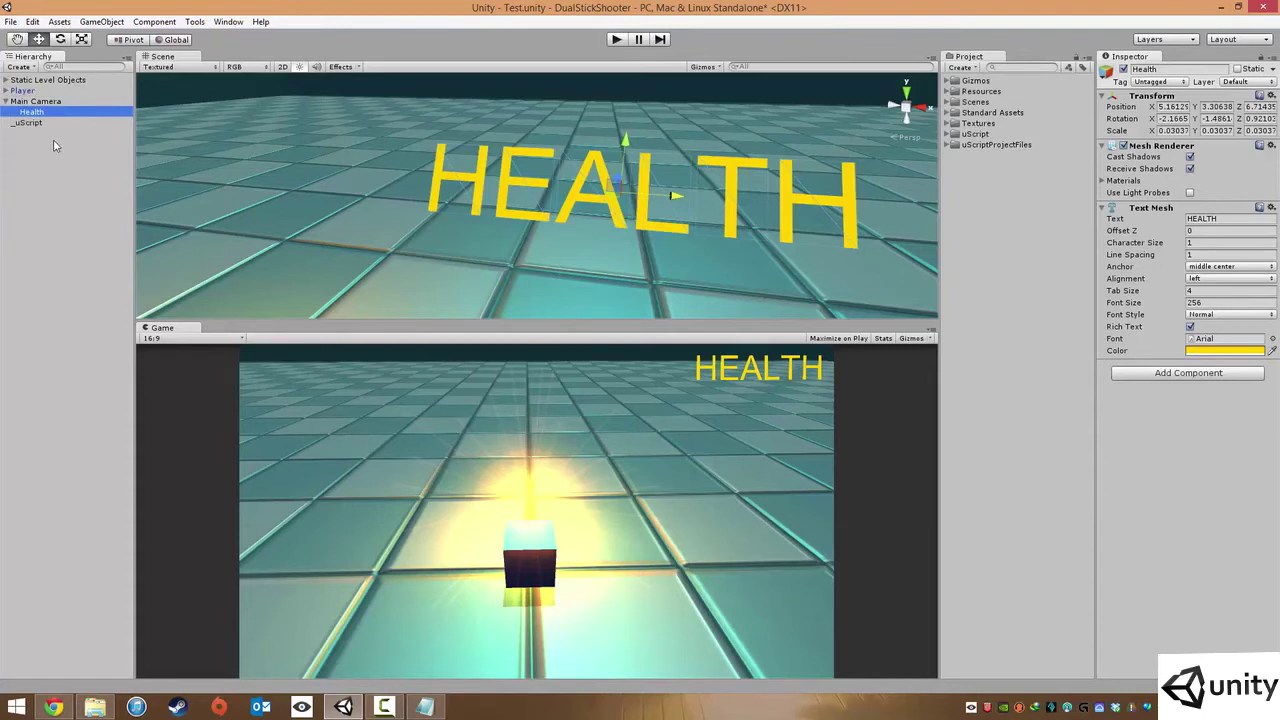
pyautogui.click(103, 241)
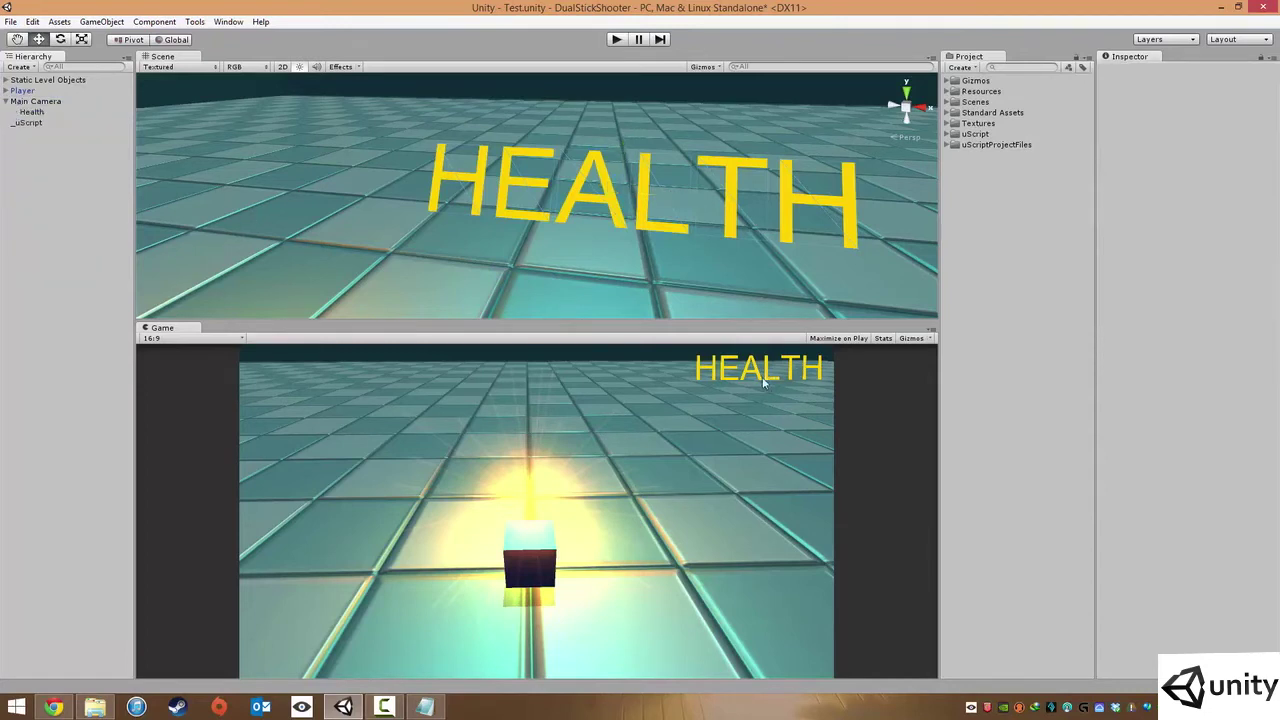
# Play-test the scene by moving the player around to check that the HEALTH text follows the camera, and stop playing
pyautogui.click(616, 39)
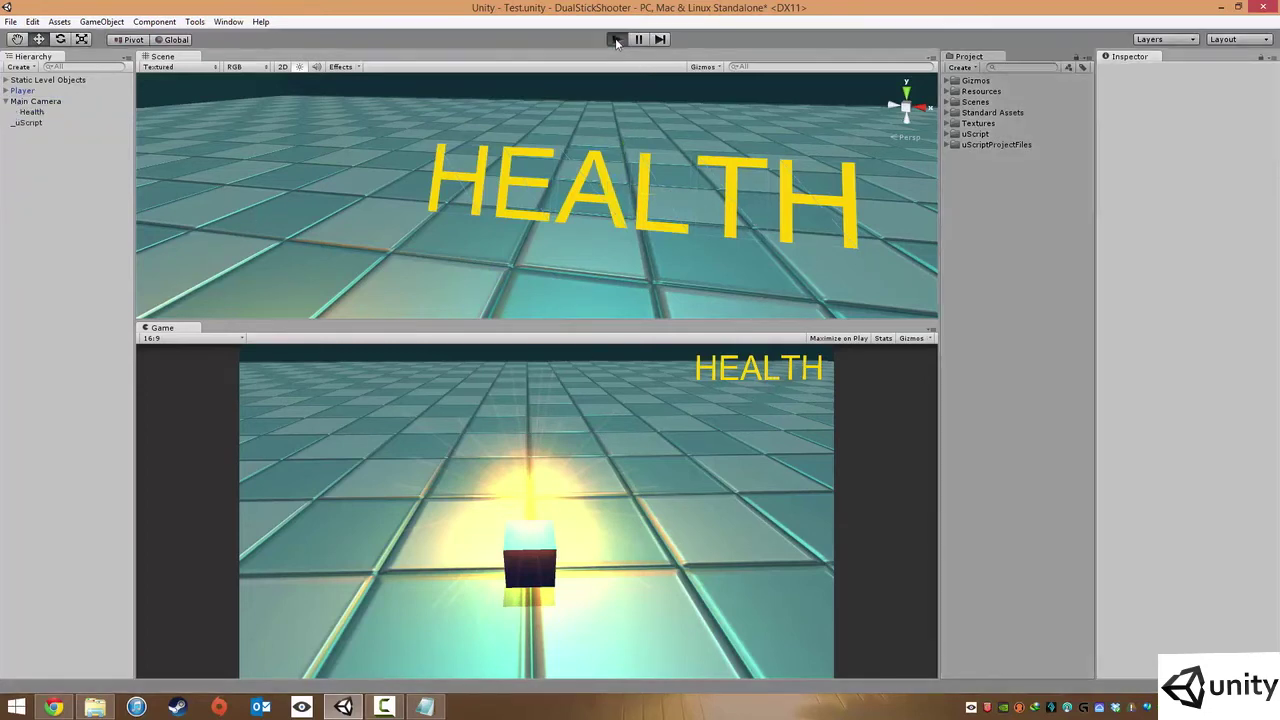
pyautogui.press('w')
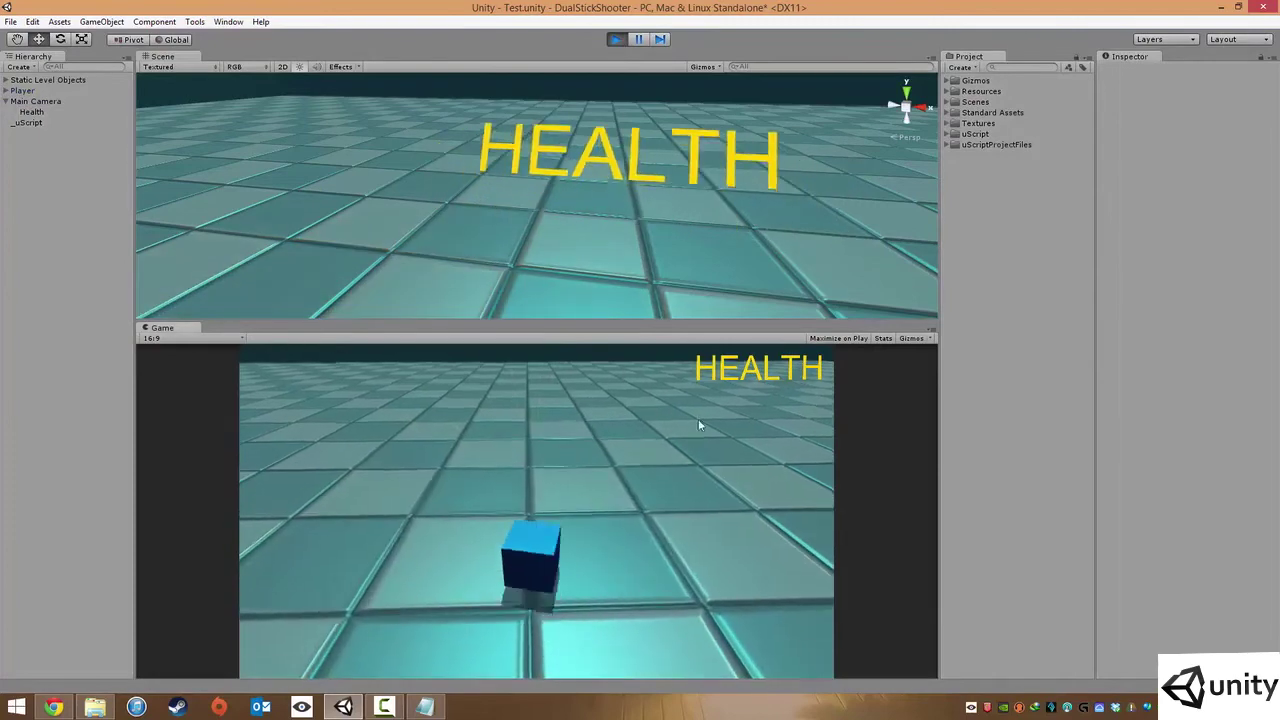
pyautogui.press('d')
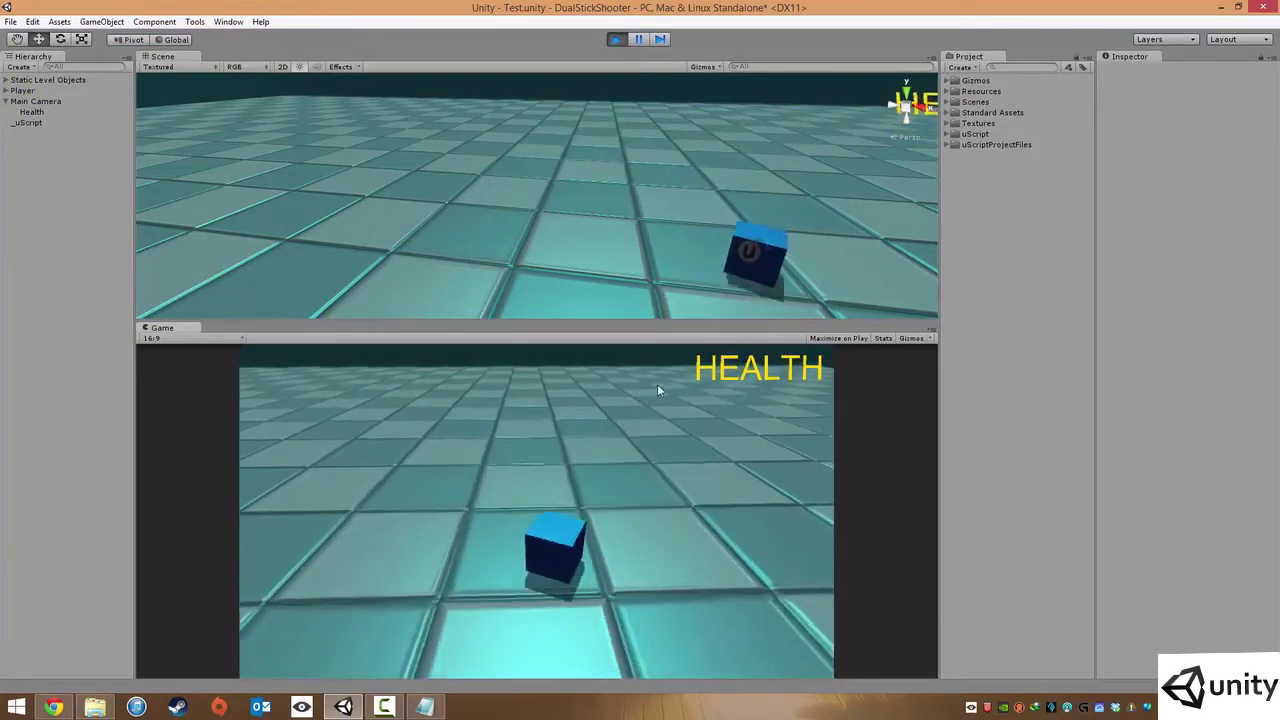
pyautogui.press('w')
pyautogui.press('d')
pyautogui.moveTo(712, 445)
pyautogui.mouseDown()
pyautogui.moveTo(688, 364)
pyautogui.moveTo(537, 390)
pyautogui.moveTo(384, 493)
pyautogui.moveTo(434, 574)
pyautogui.moveTo(425, 550)
pyautogui.mouseUp()
pyautogui.press('w')
pyautogui.press('a')
pyautogui.click(616, 39)
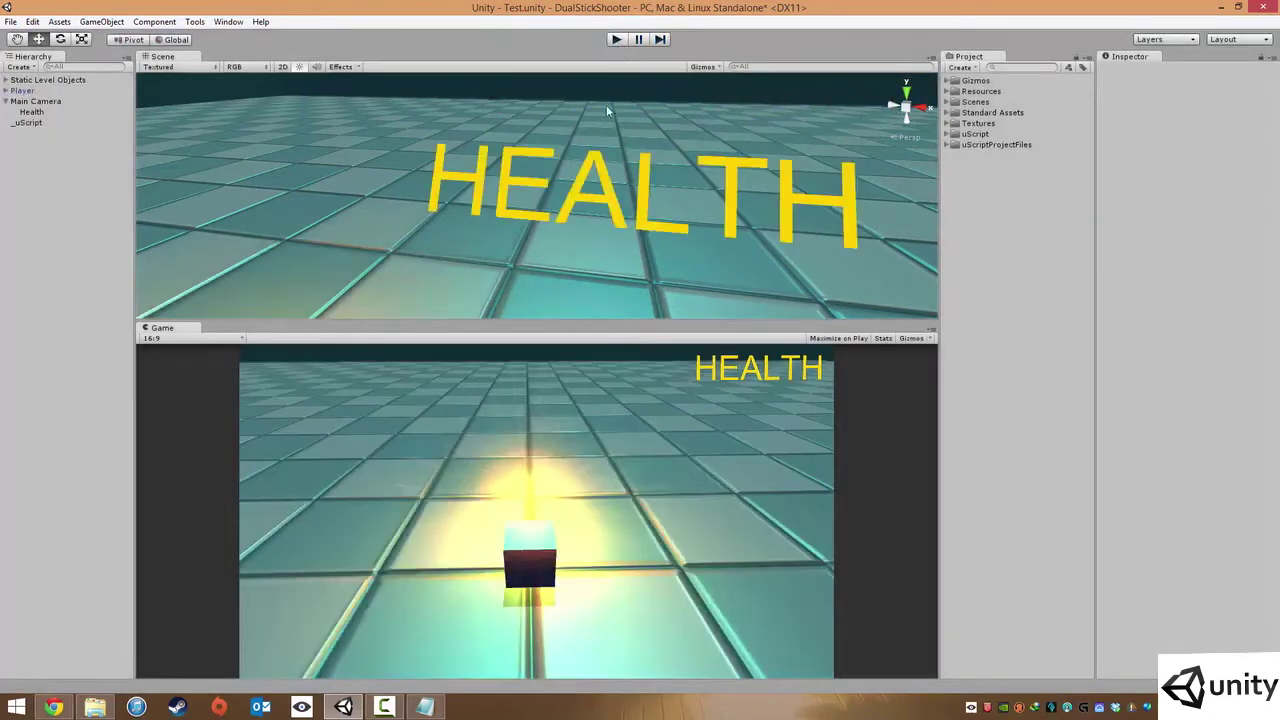
# Duplicate the Health text, move the copy to the top center of the Game view and set its X position to 0
pyautogui.click(28, 113)
pyautogui.press('f')
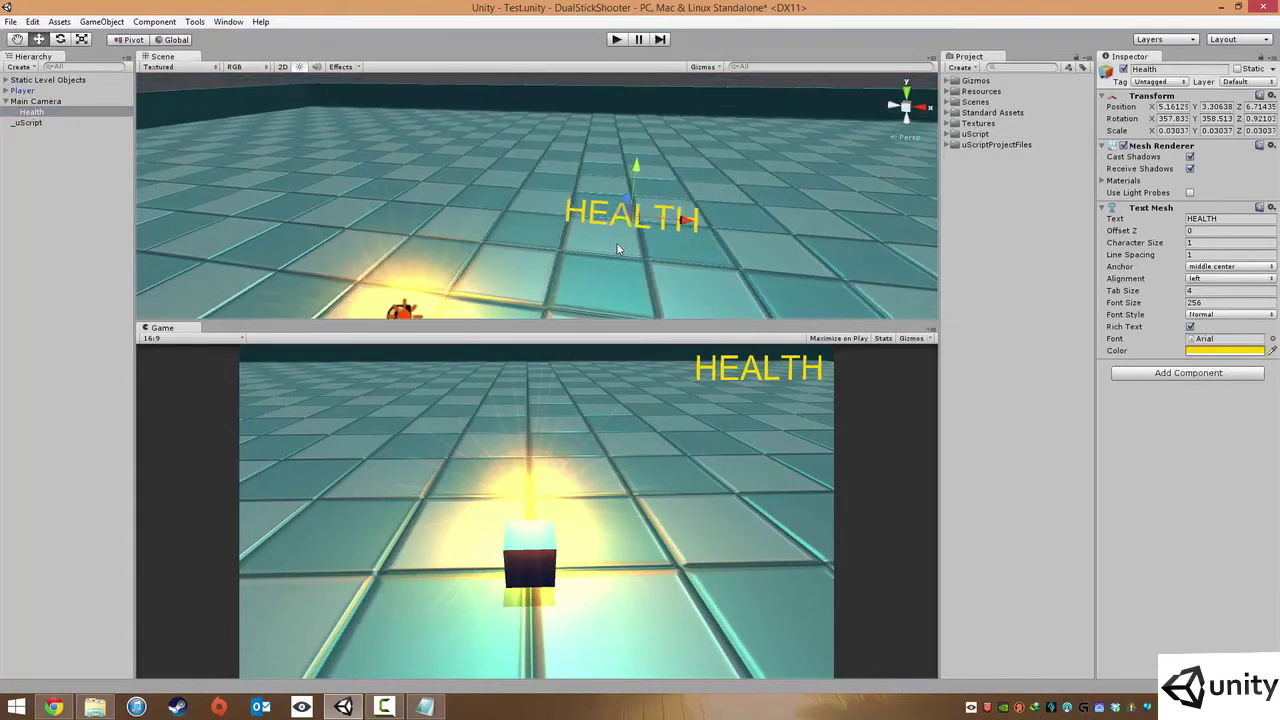
pyautogui.hotkey('ctrl', 'd')
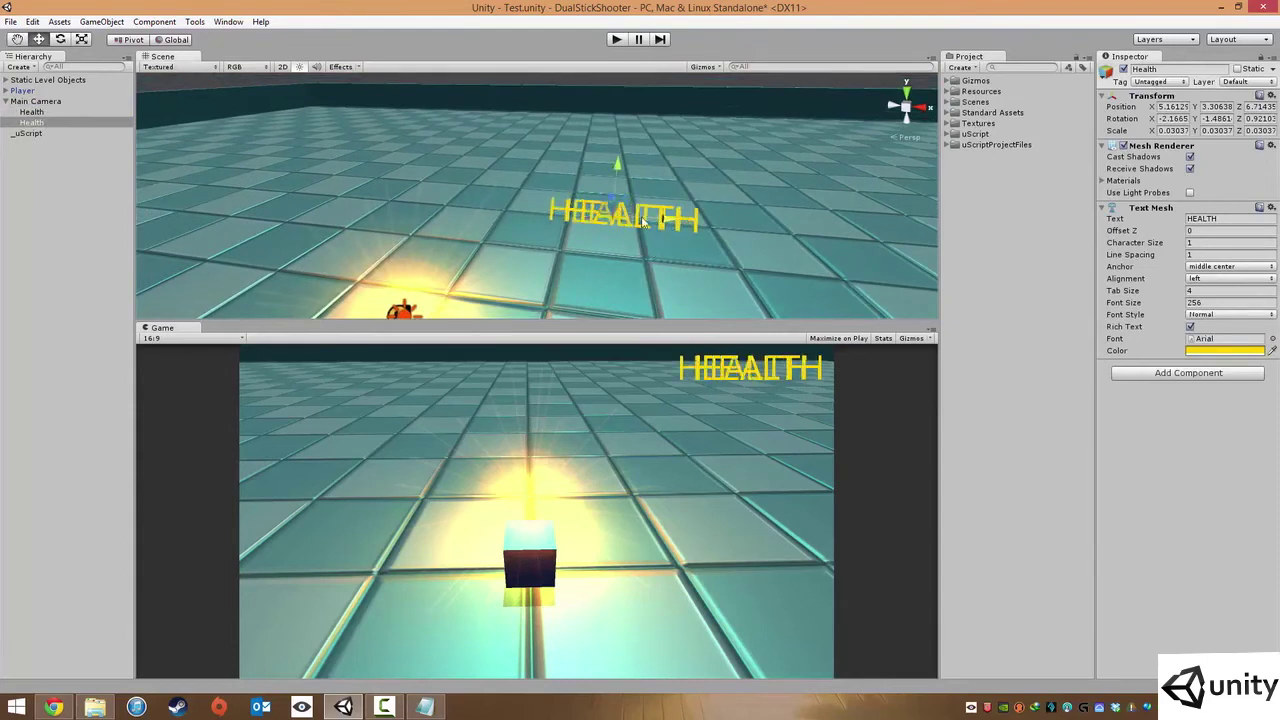
pyautogui.moveTo(644, 222); pyautogui.dragTo(453, 207)
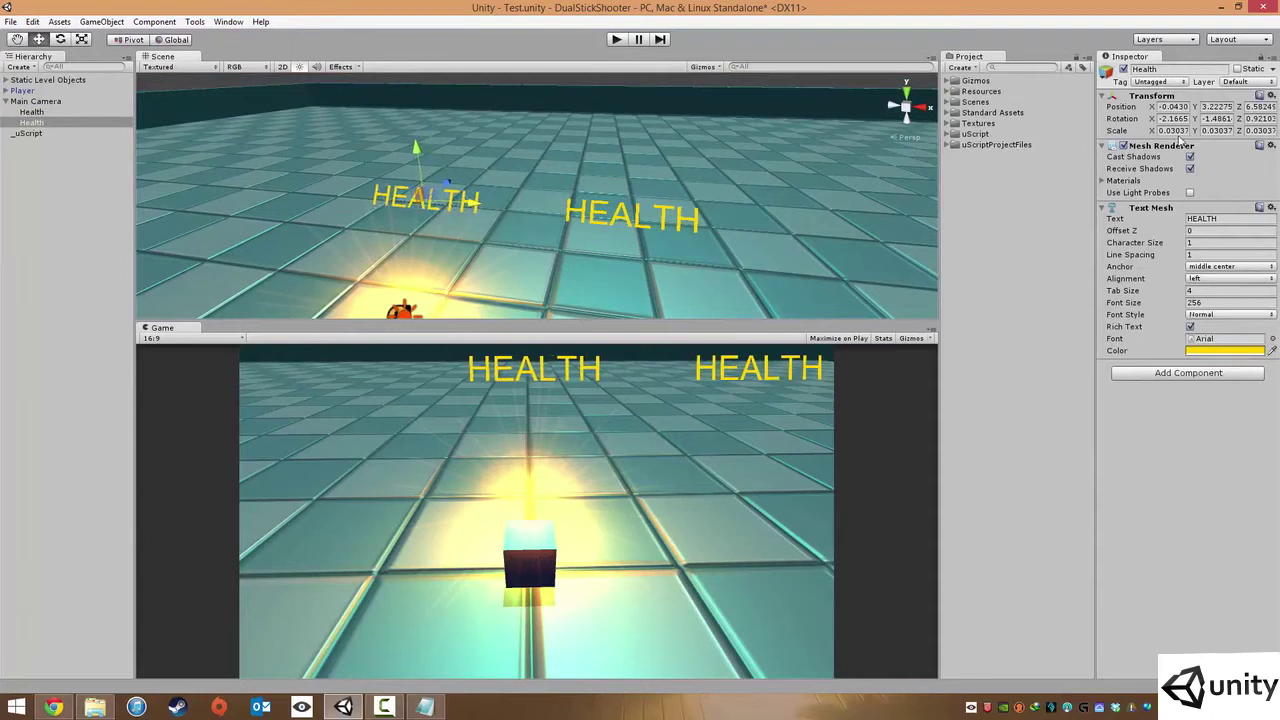
pyautogui.click(1175, 107)
pyautogui.write('0')
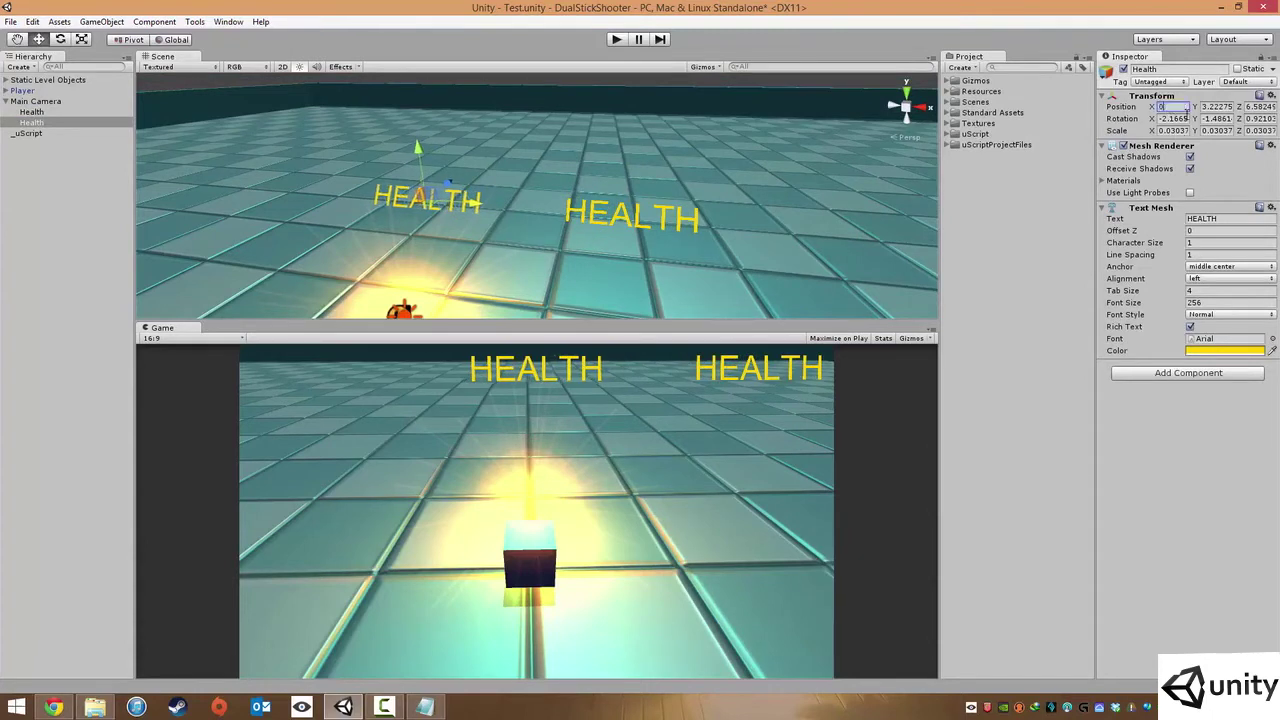
# Rename the duplicated Health object under Main Camera to Score
pyautogui.click(36, 101)
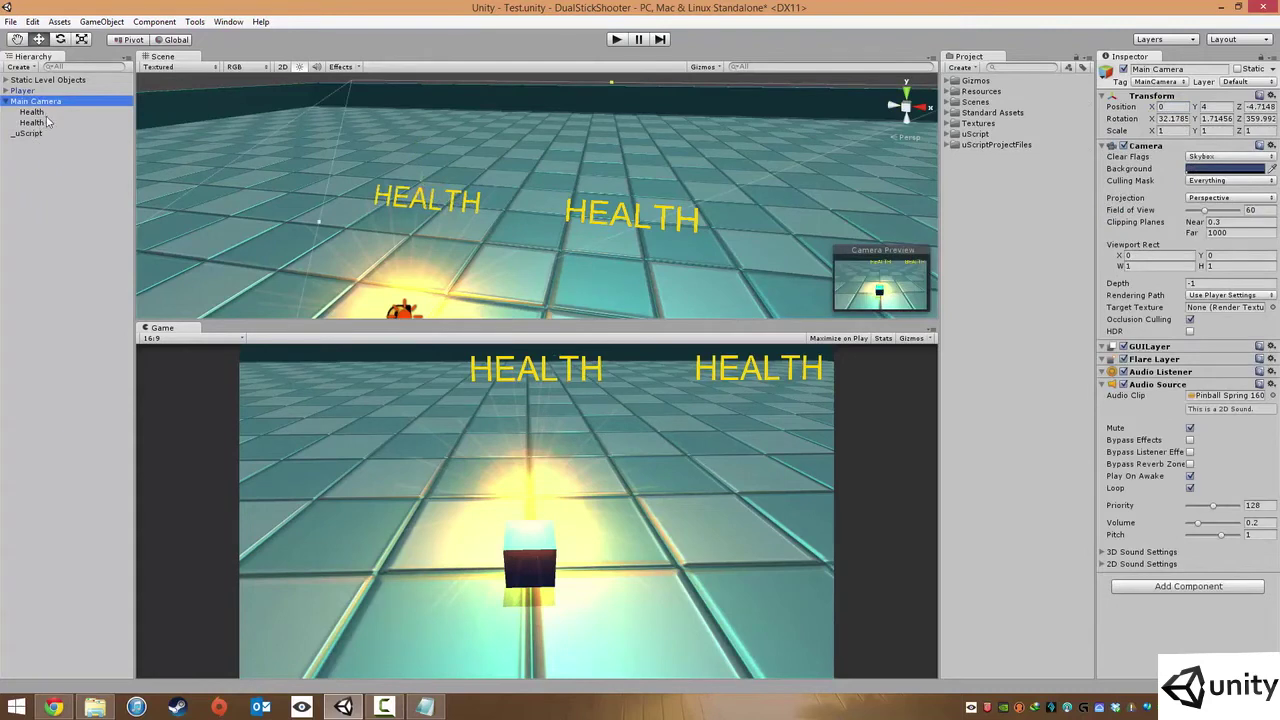
pyautogui.click(42, 123)
pyautogui.click(41, 126)
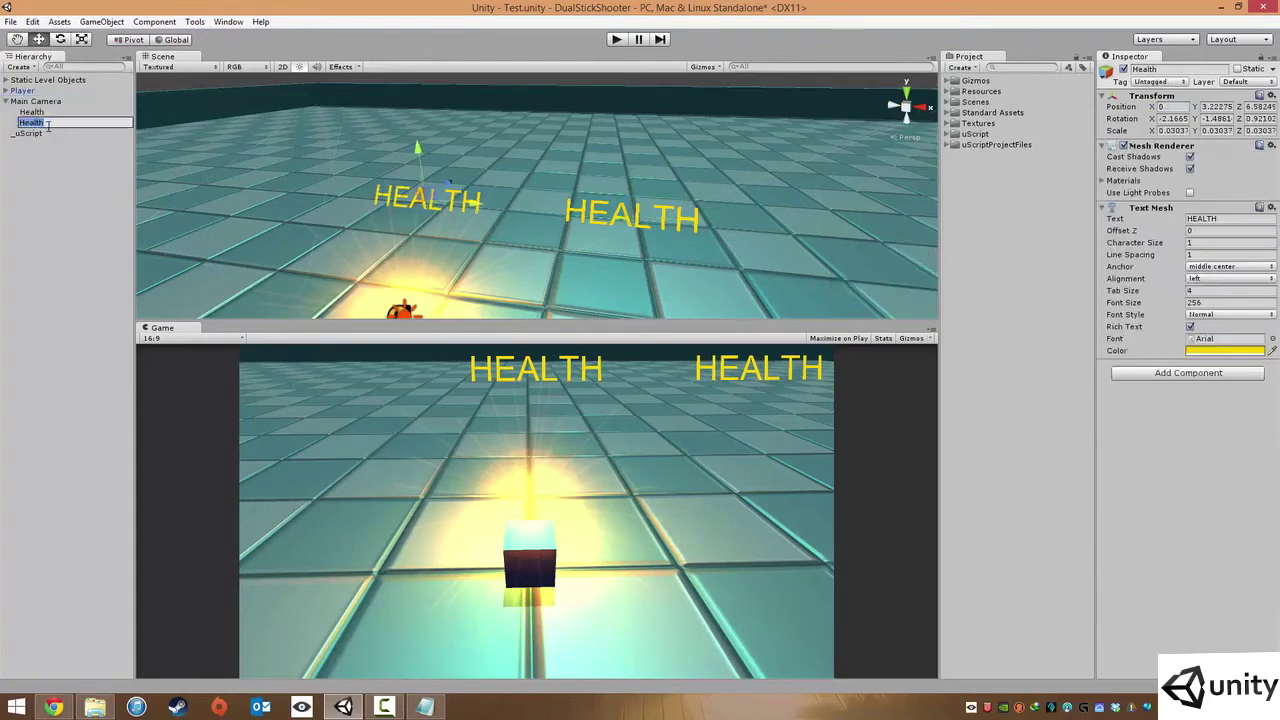
pyautogui.write('Score')
pyautogui.press('Return')
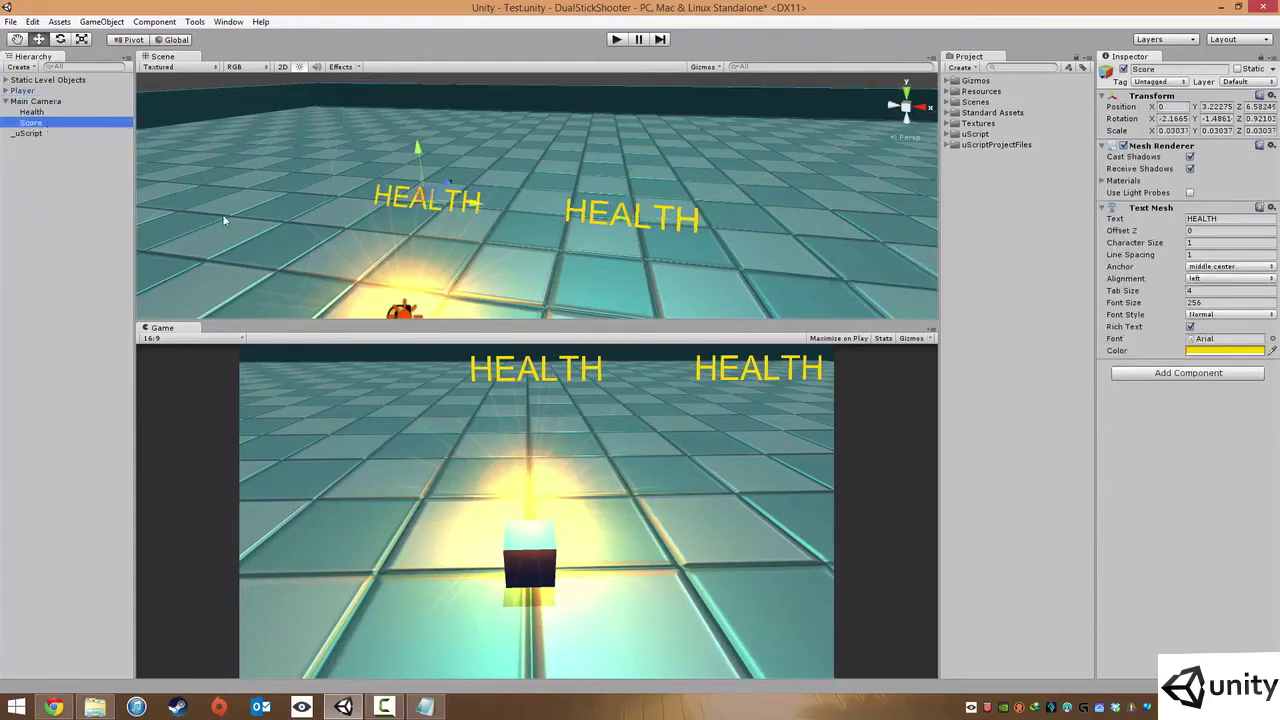
pyautogui.click(757, 240)
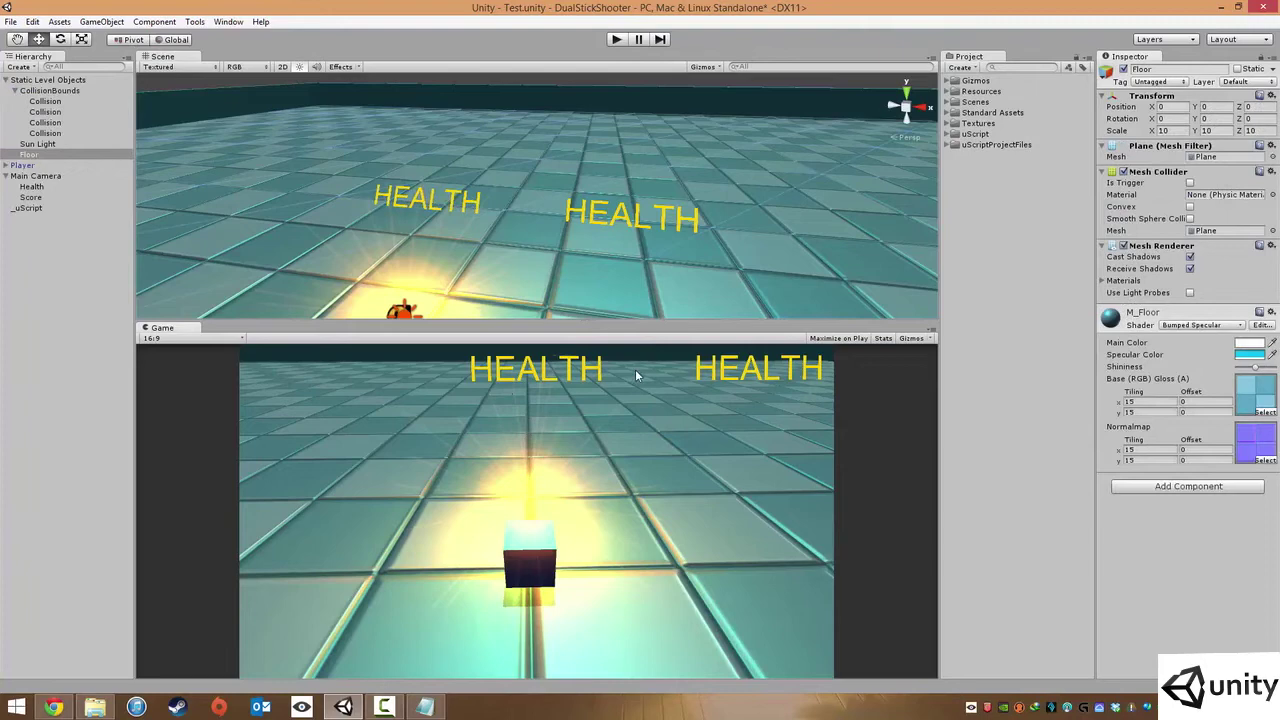
# Scale the Health and Score texts down slightly together, uniformly on all axes
pyautogui.click(31, 187)
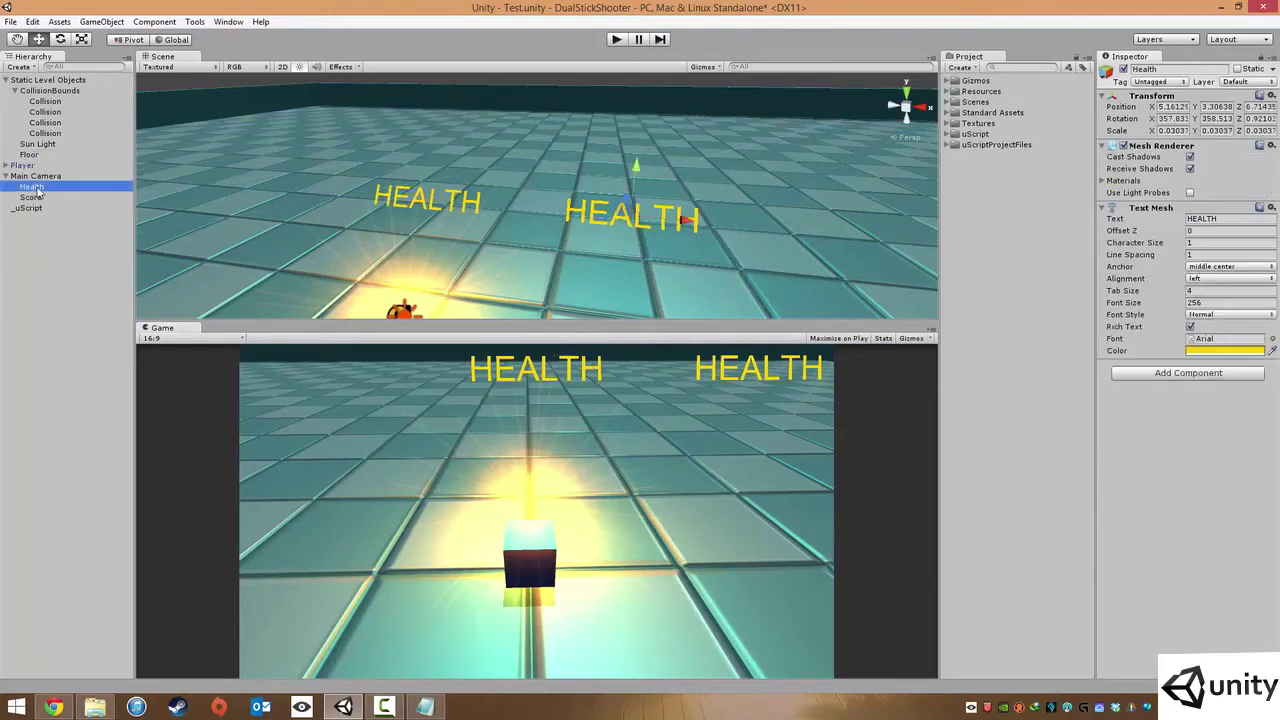
pyautogui.keyDown('shift'); pyautogui.click(32, 198); pyautogui.keyUp('shift')
pyautogui.moveTo(680, 252)
pyautogui.keyDown('alt'); pyautogui.mouseDown()
pyautogui.moveTo(580, 179)
pyautogui.moveTo(636, 240)
pyautogui.mouseUp(); pyautogui.keyUp('alt')
pyautogui.press('r')
pyautogui.moveTo(532, 208); pyautogui.dragTo(526, 222)
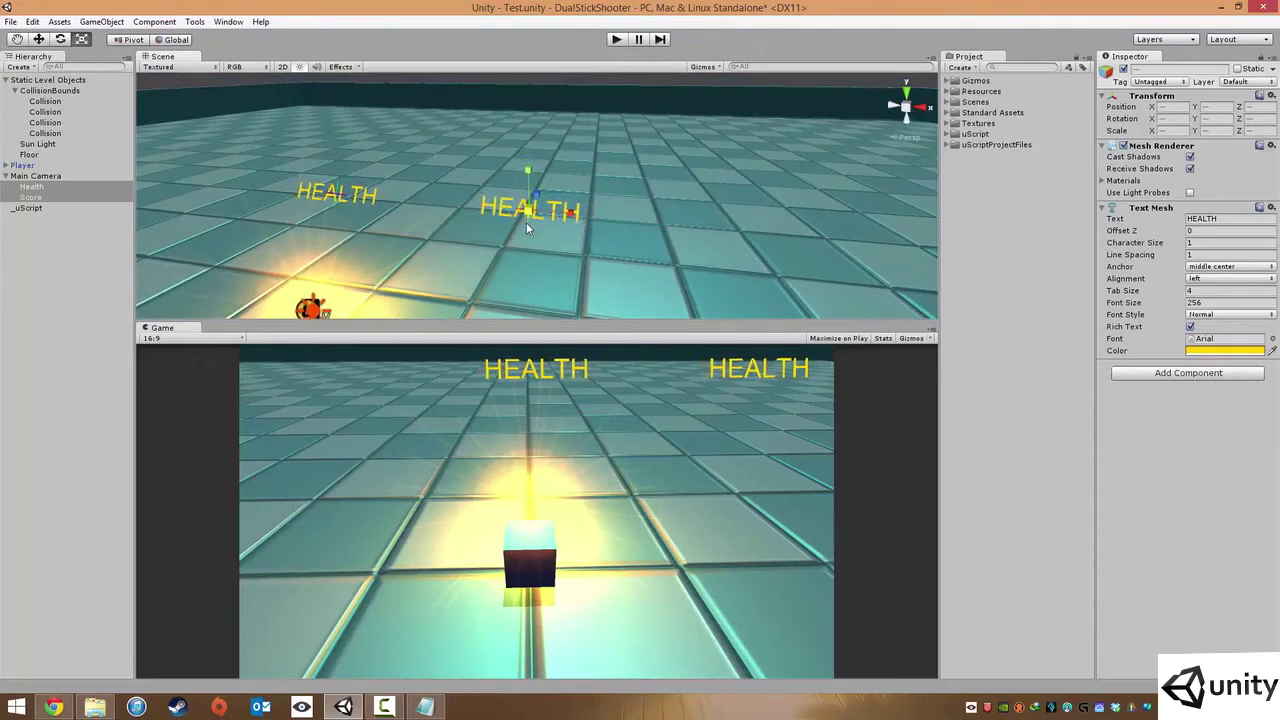
# Clear the selection and collapse the Main Camera and Static Level Objects groups in the hierarchy
pyautogui.click(741, 251)
pyautogui.moveTo(742, 252); pyautogui.dragTo(678, 139, button='right')
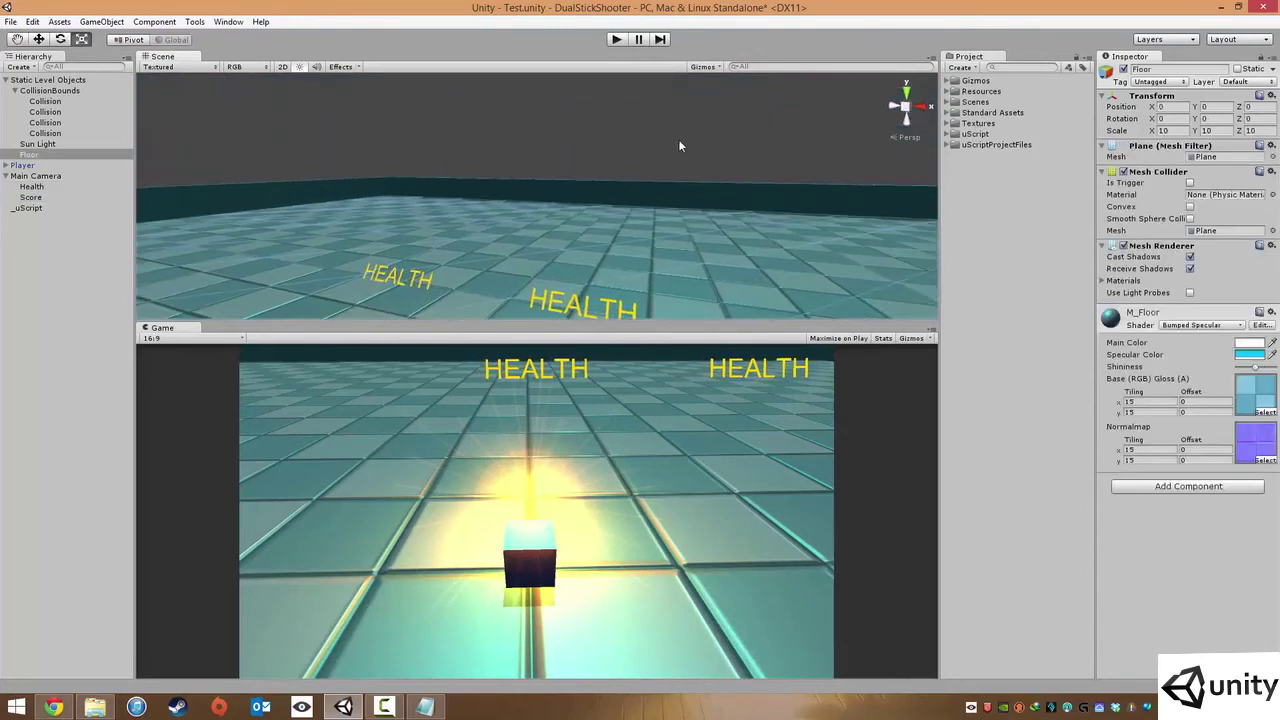
pyautogui.click(672, 165)
pyautogui.moveTo(712, 219); pyautogui.dragTo(703, 182, button='middle')
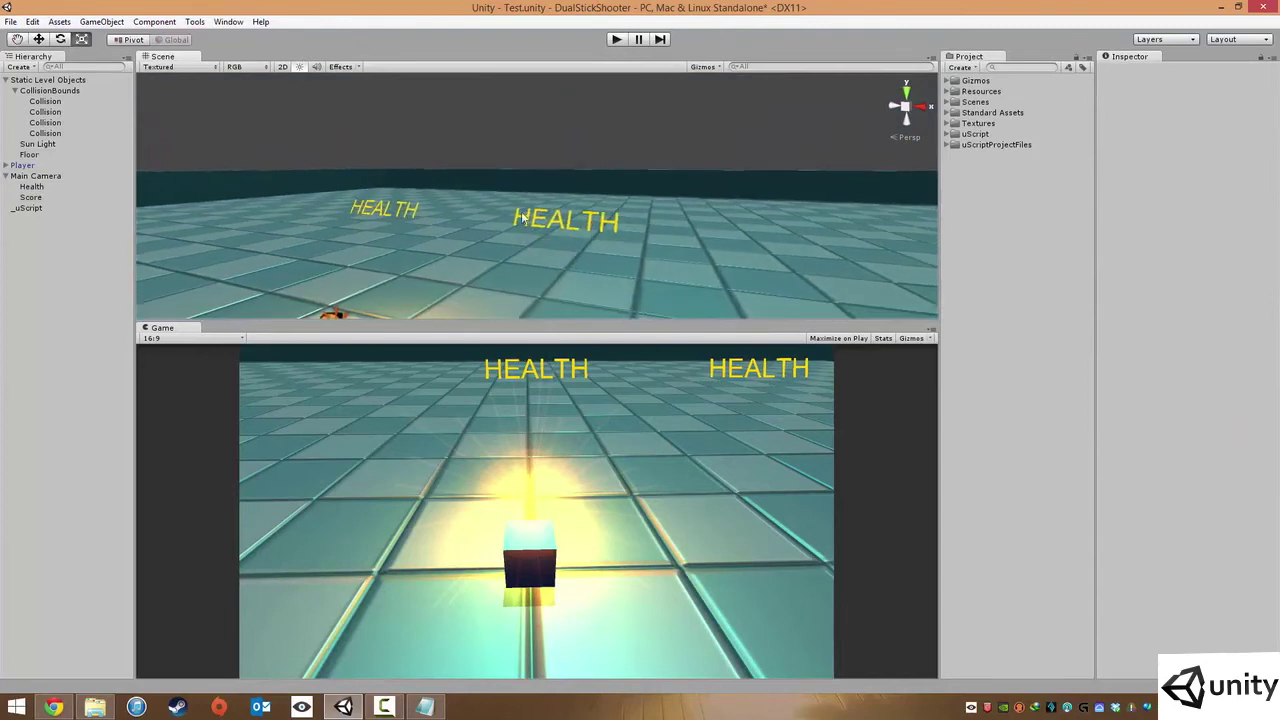
pyautogui.click(6, 176)
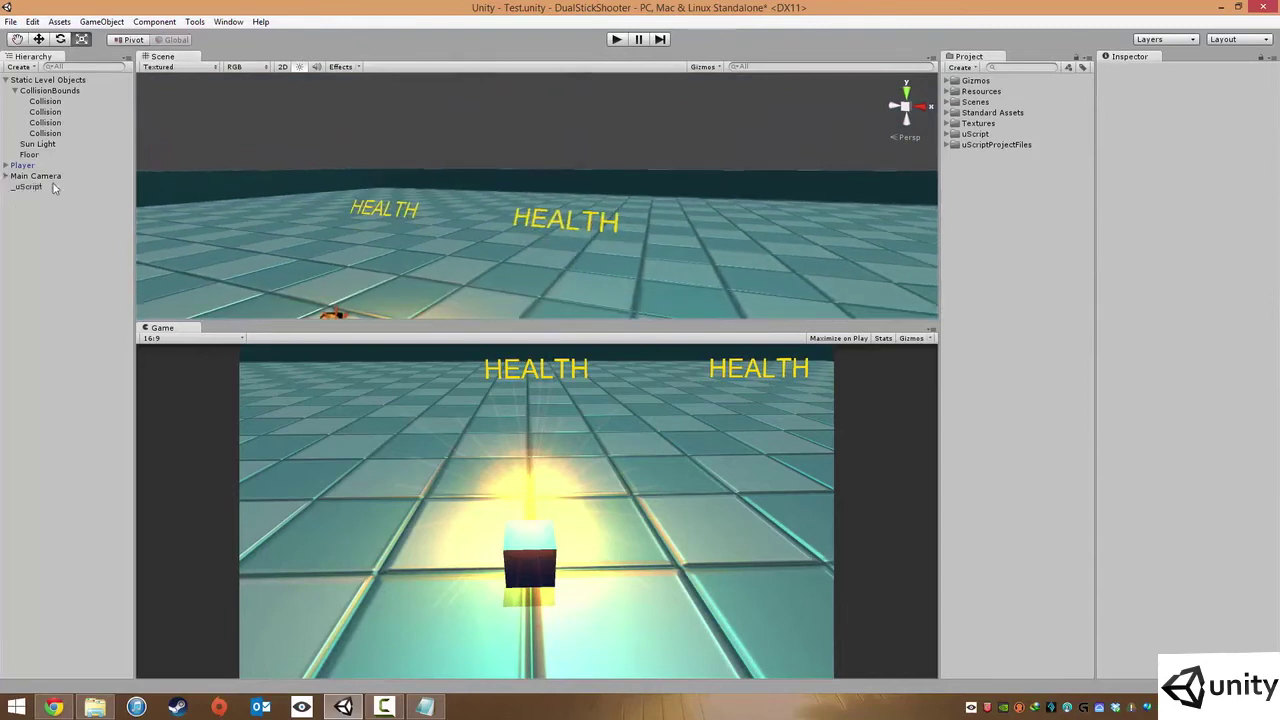
pyautogui.click(6, 80)
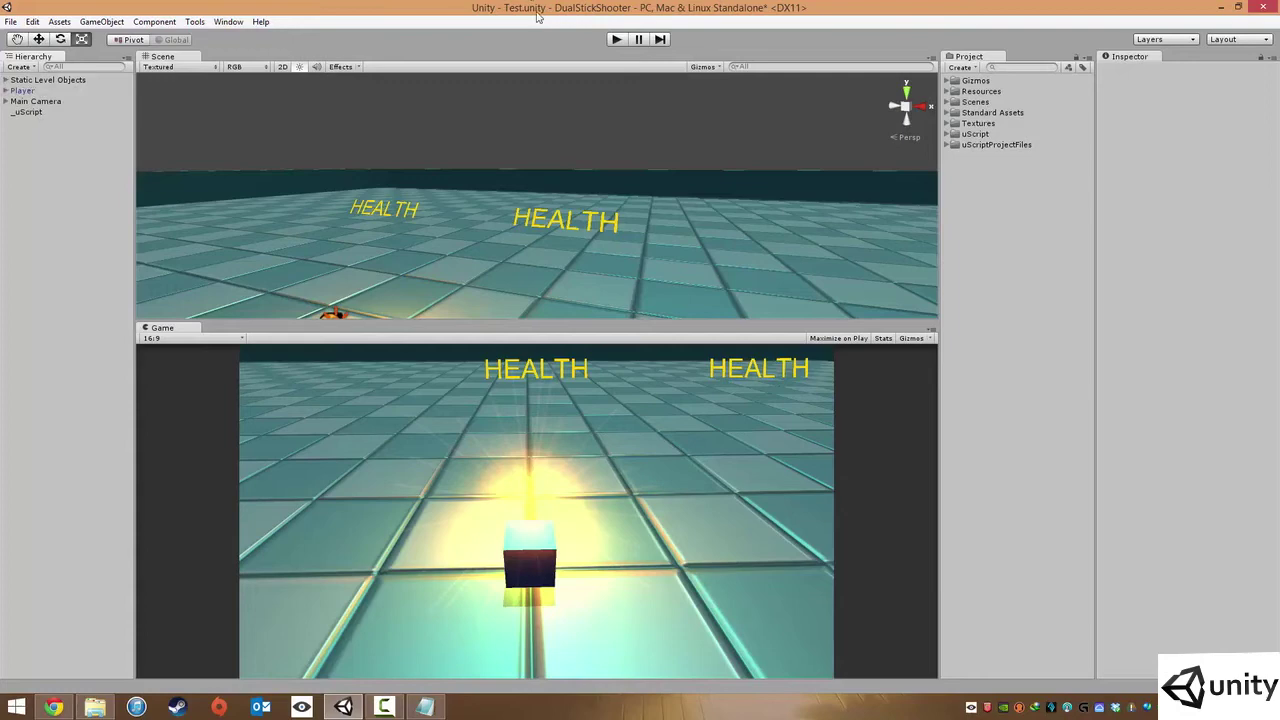
# Play-test the scene, moving the player around and firing to check the camera-attached texts, and stop play mode
pyautogui.click(616, 39)
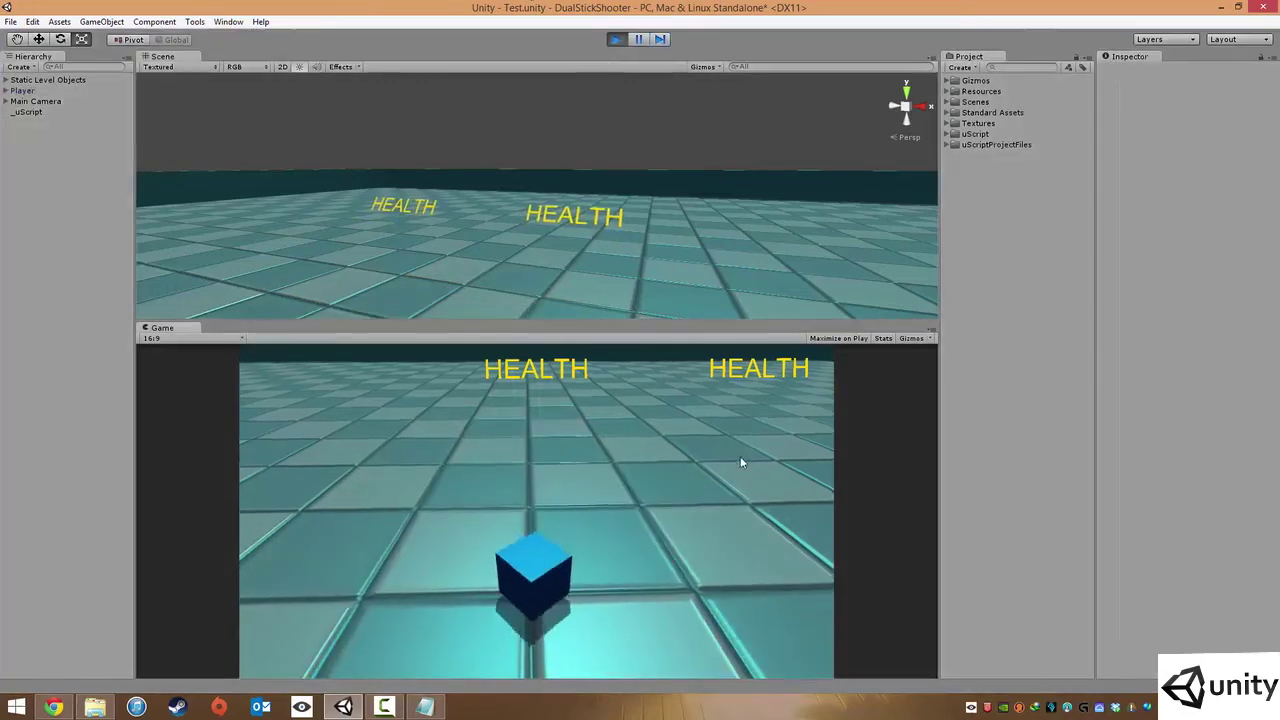
pyautogui.press('w')
pyautogui.press('d')
pyautogui.moveTo(686, 448)
pyautogui.mouseDown()
pyautogui.moveTo(604, 400)
pyautogui.moveTo(385, 456)
pyautogui.moveTo(814, 374)
pyautogui.moveTo(834, 550)
pyautogui.mouseUp()
pyautogui.press('w')
pyautogui.press('d')
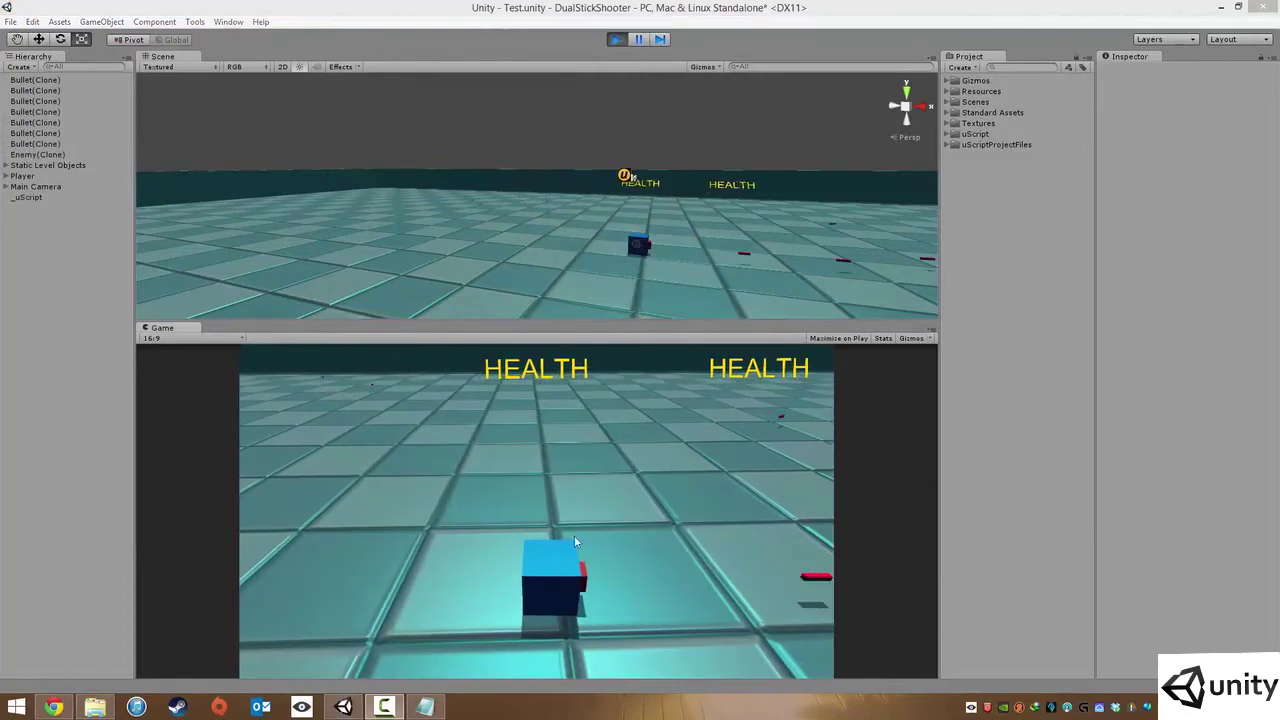
pyautogui.click(486, 525)
pyautogui.press('w')
pyautogui.press('d')
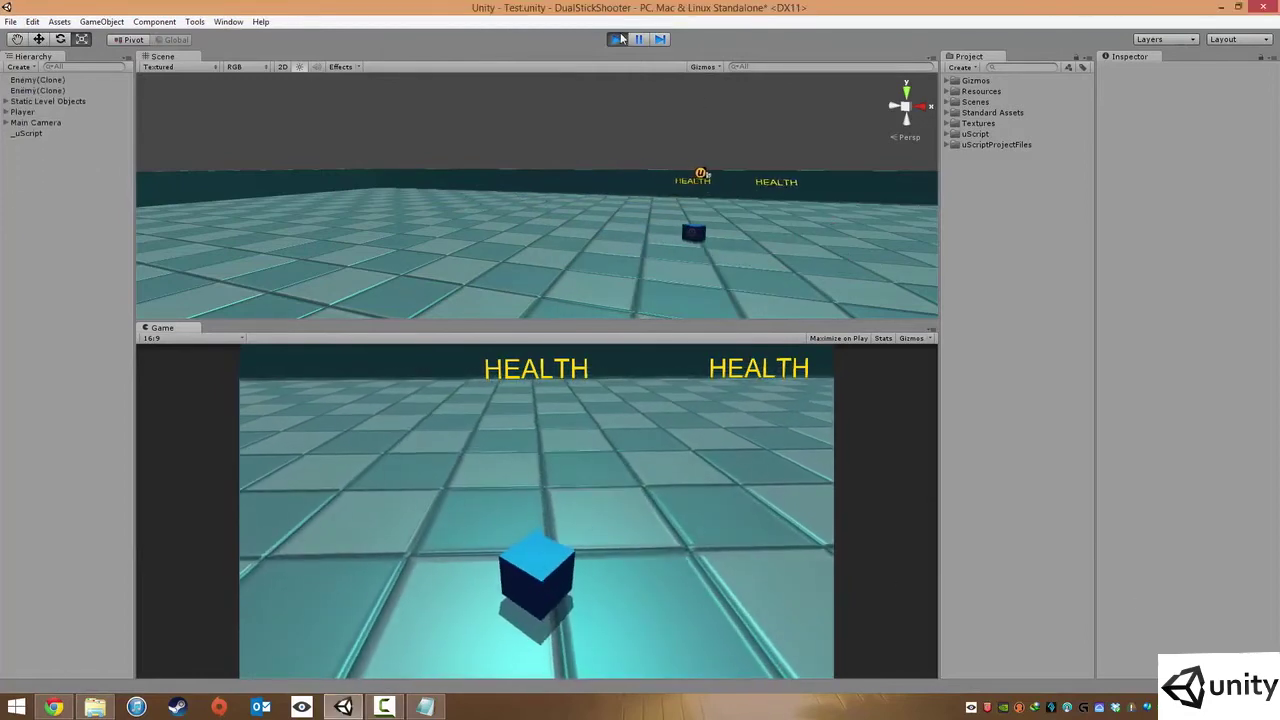
pyautogui.click(620, 38)
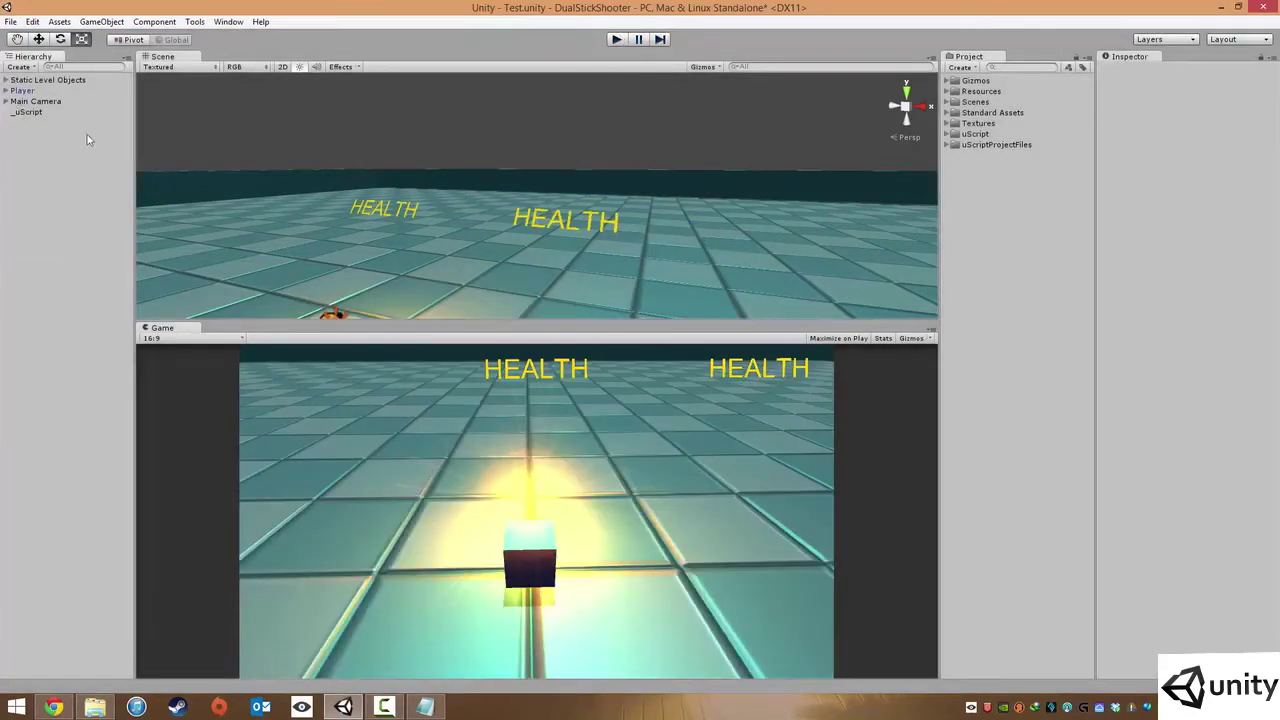
# Duplicate the Health and Score texts together under Main Camera
pyautogui.click(5, 102)
pyautogui.click(36, 113)
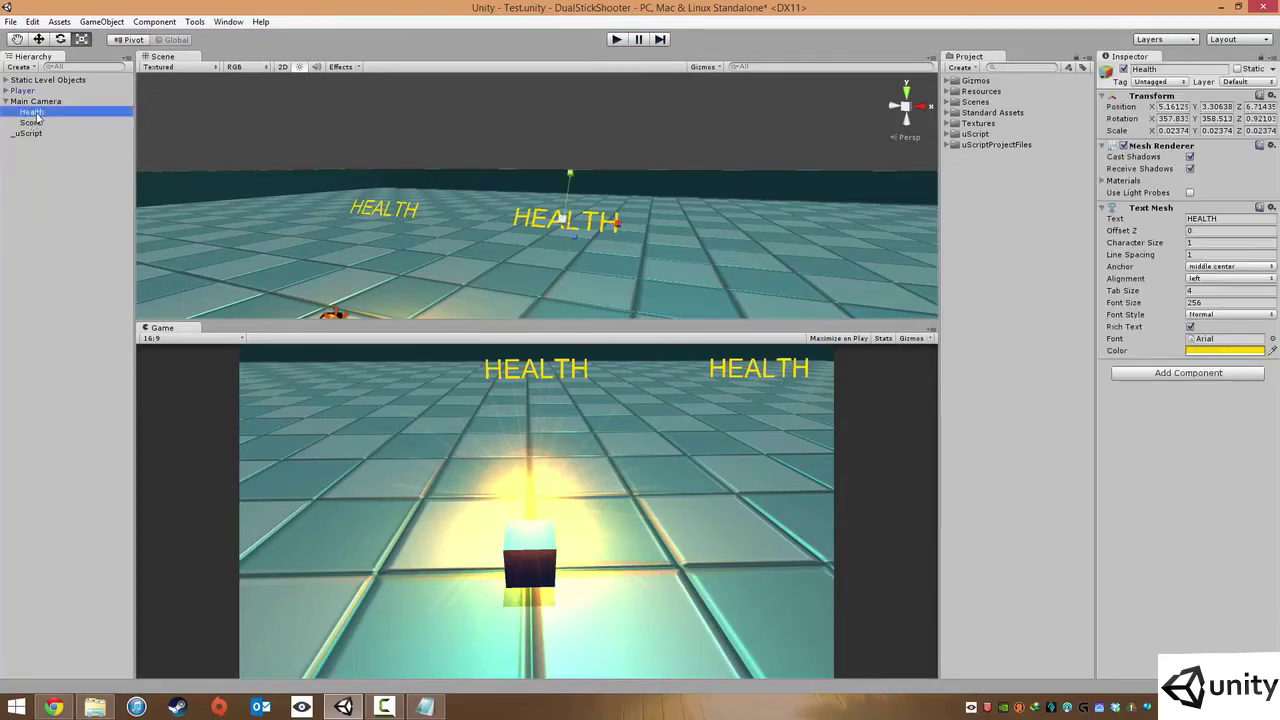
pyautogui.keyDown('ctrl'); pyautogui.click(35, 124); pyautogui.keyUp('ctrl')
pyautogui.moveTo(529, 195); pyautogui.dragTo(556, 191, button='middle')
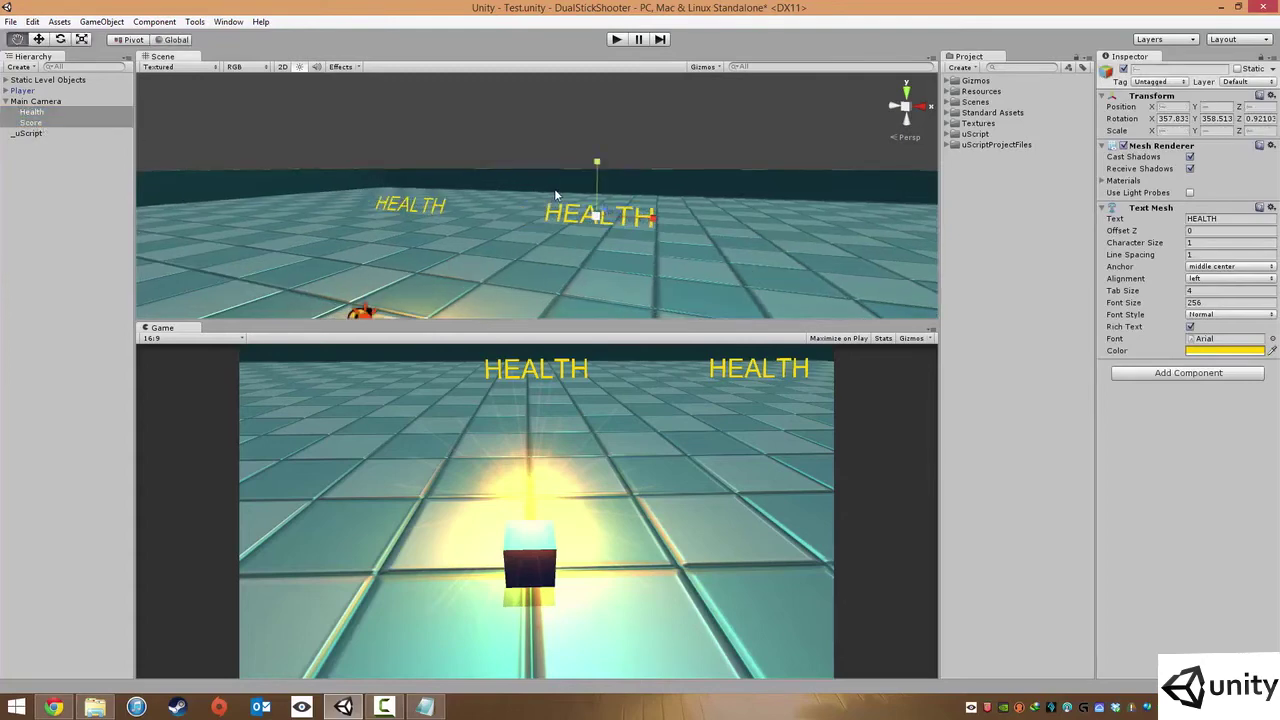
pyautogui.hotkey('ctrl', 'd')
# Move the two duplicated texts down along the global vertical axis until they sit just beneath the originals
pyautogui.keyDown('alt'); pyautogui.moveTo(697, 203); pyautogui.dragTo(536, 203); pyautogui.keyUp('alt')
pyautogui.press('w')
pyautogui.moveTo(535, 203); pyautogui.dragTo(460, 206, button='right')
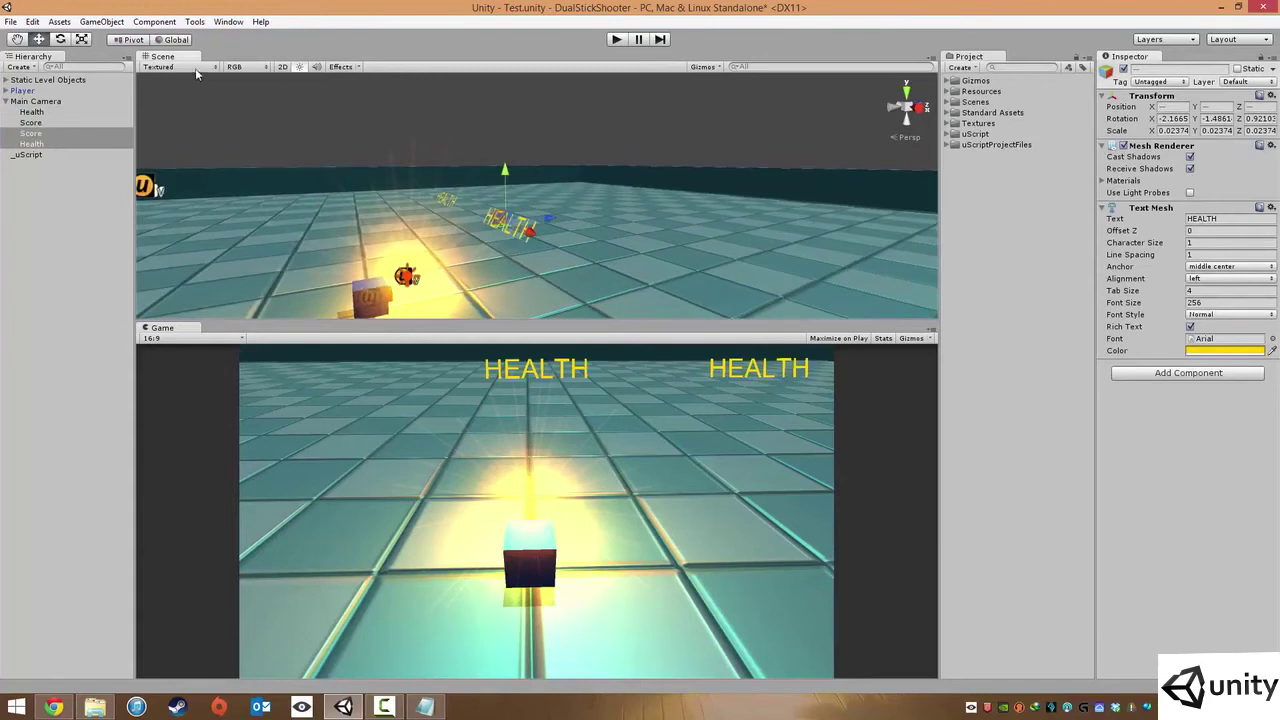
pyautogui.click(176, 41)
pyautogui.click(177, 41)
pyautogui.moveTo(505, 187); pyautogui.dragTo(498, 212)
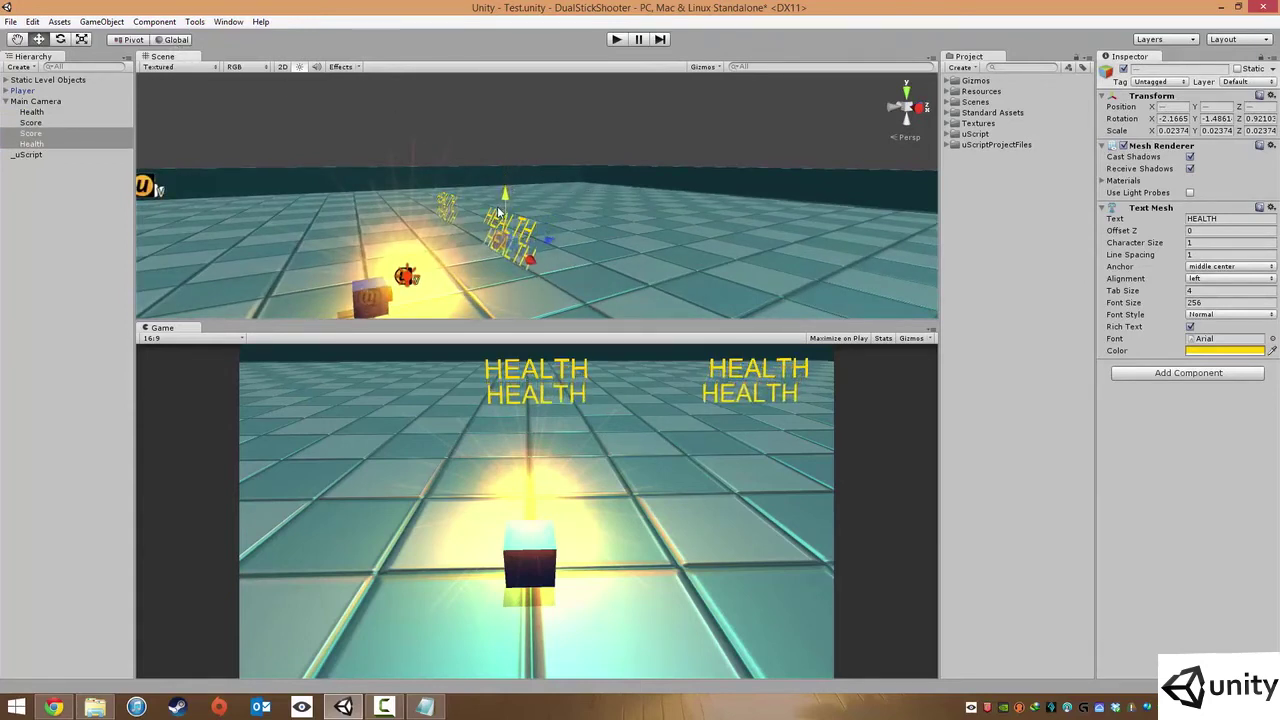
pyautogui.click(602, 126)
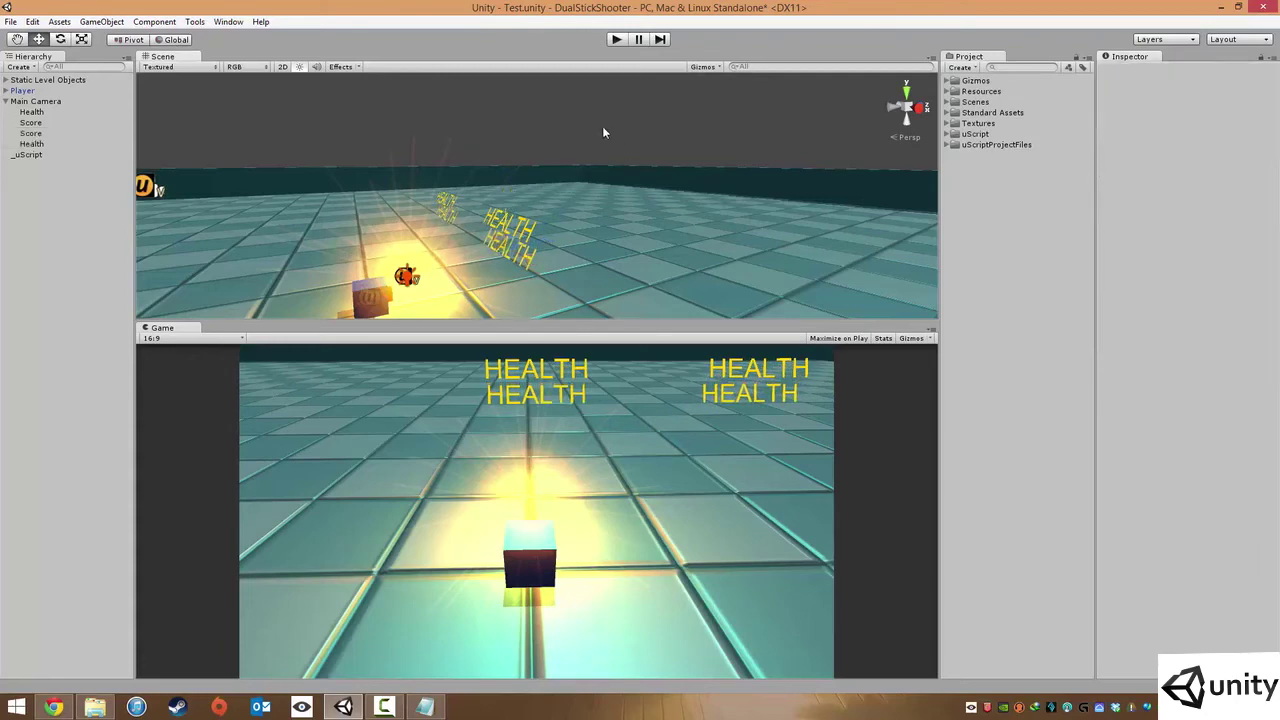
# Rename the duplicated Score object to ScoreValue and set its text to 0
pyautogui.moveTo(464, 186)
pyautogui.keyDown('alt'); pyautogui.mouseDown()
pyautogui.moveTo(530, 219)
pyautogui.moveTo(606, 230)
pyautogui.moveTo(575, 161)
pyautogui.mouseUp(); pyautogui.keyUp('alt')
pyautogui.click(568, 229)
pyautogui.click(575, 161)
pyautogui.scroll(5, 557, 205)
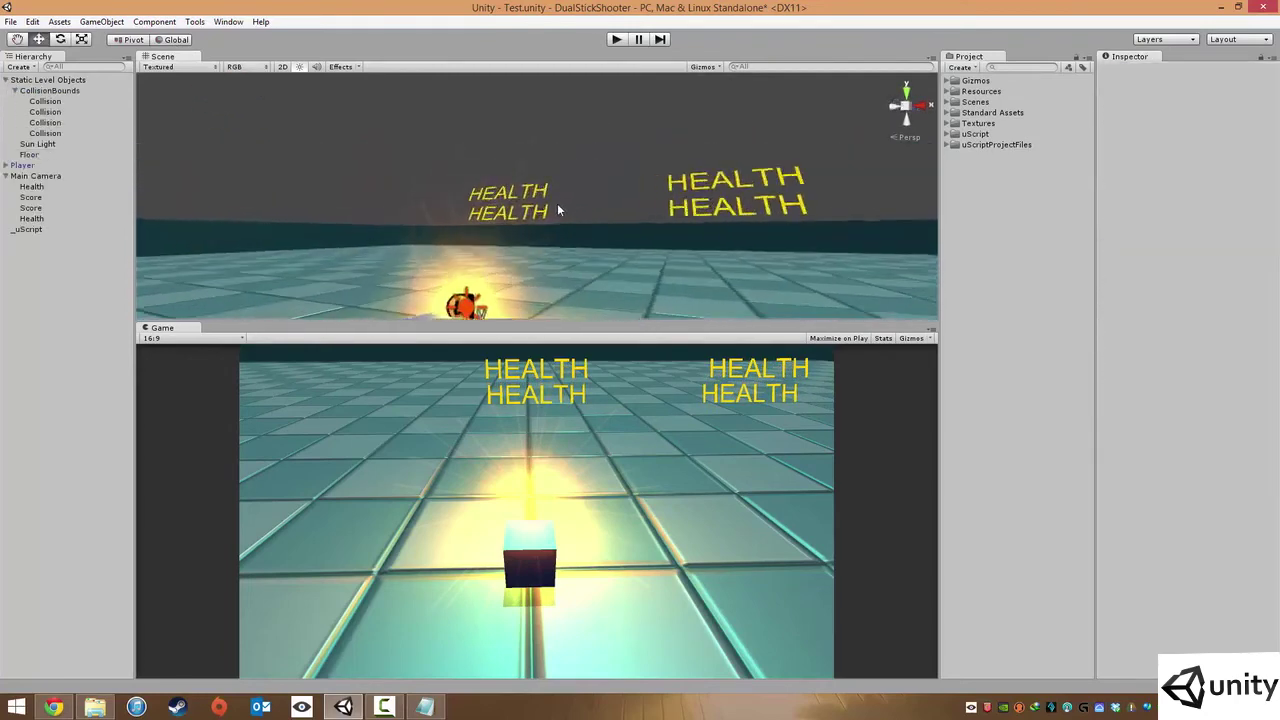
pyautogui.click(551, 230)
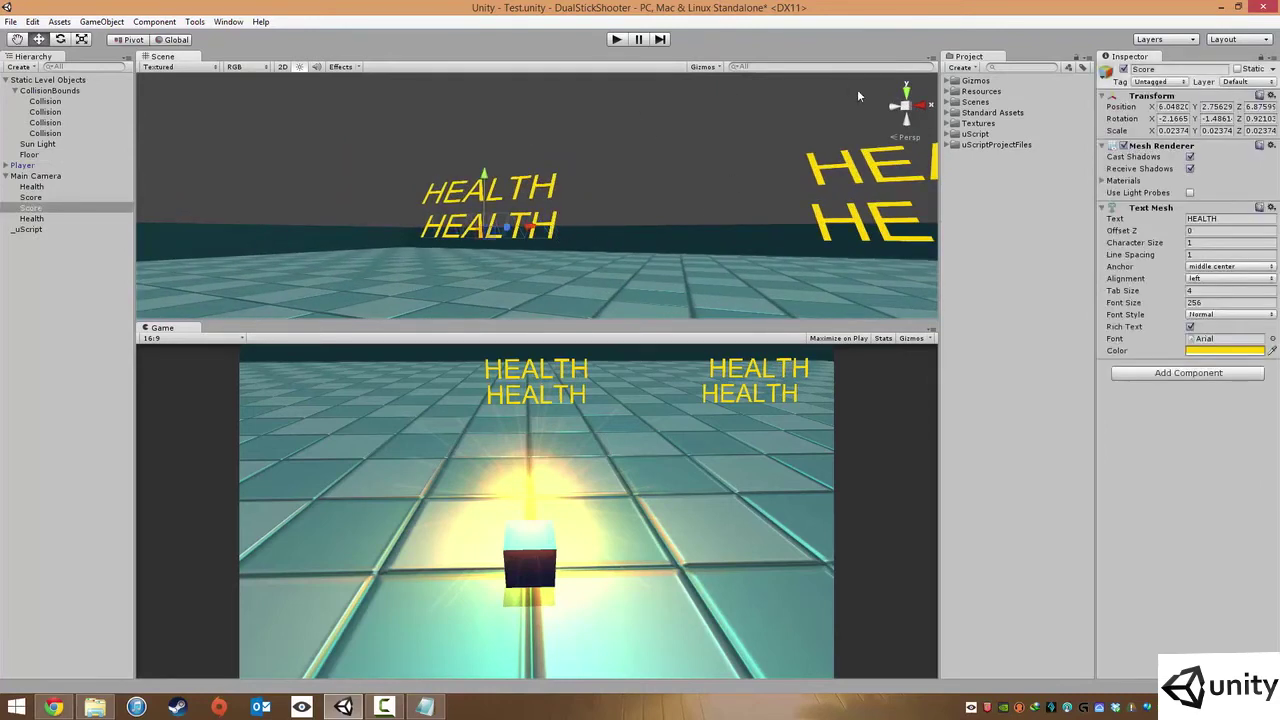
pyautogui.click(26, 207)
pyautogui.write('S')
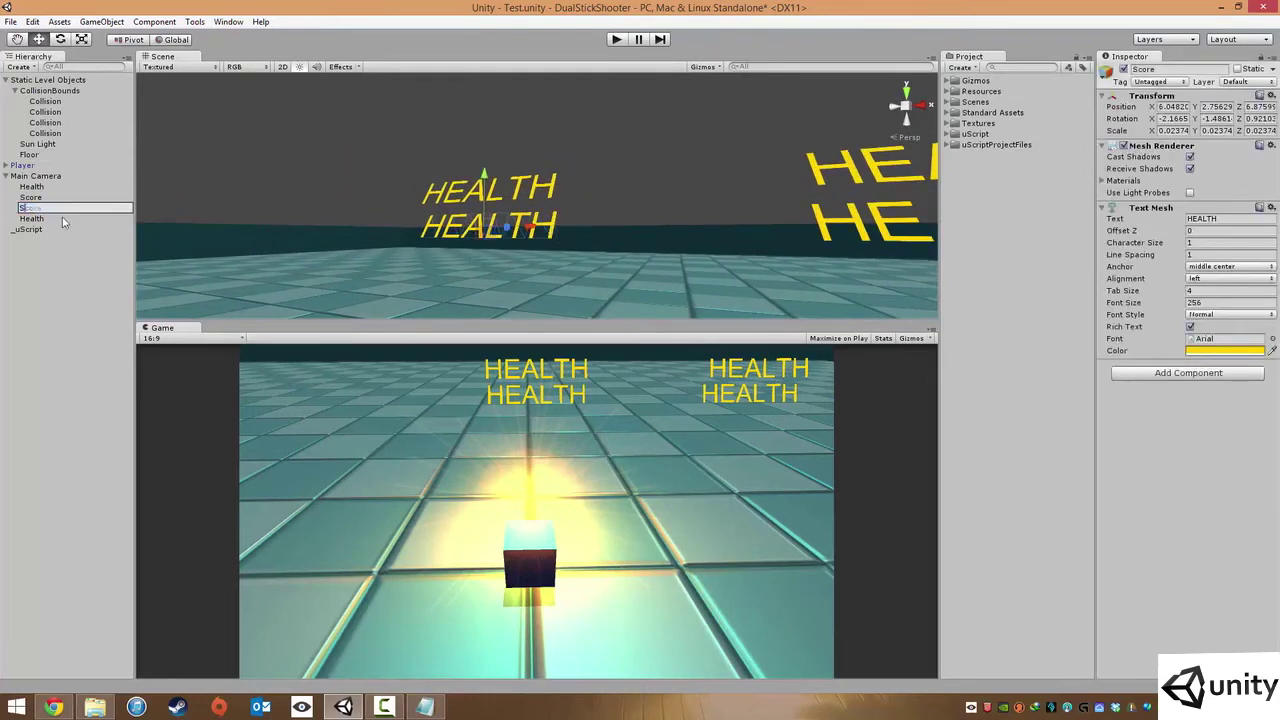
pyautogui.write('ScoreValue')
pyautogui.press('Return')
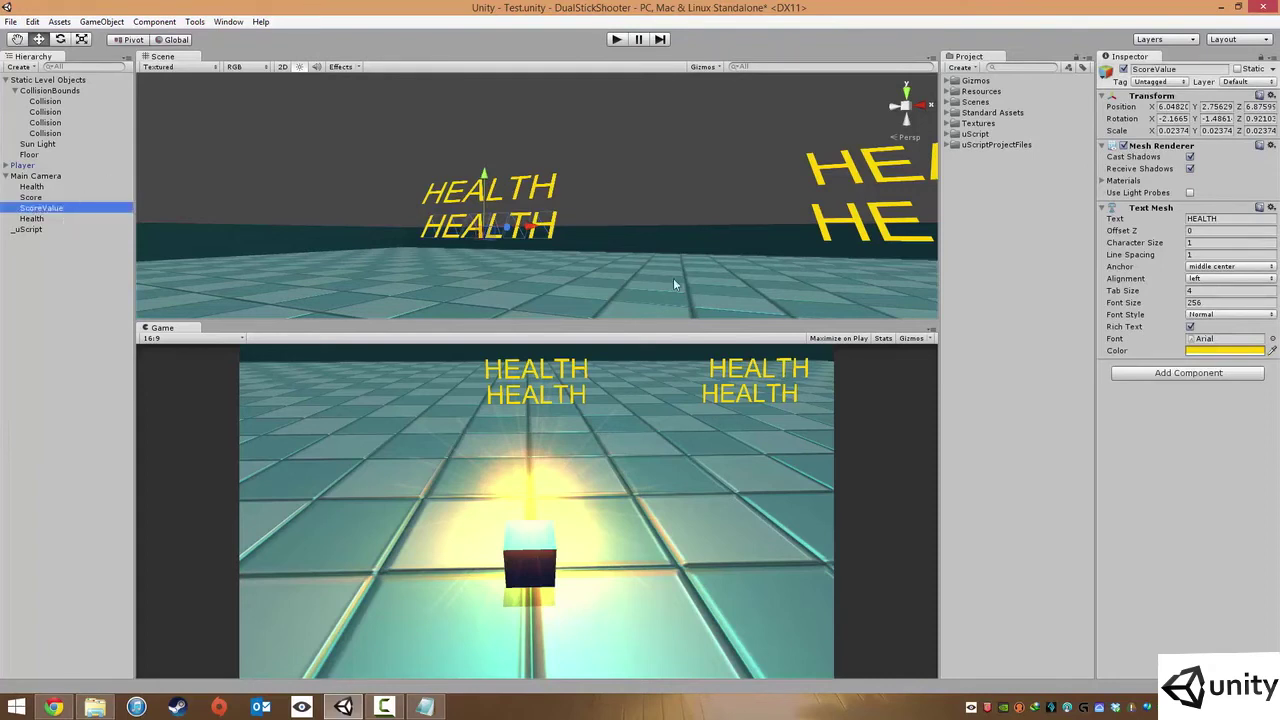
pyautogui.click(1222, 219)
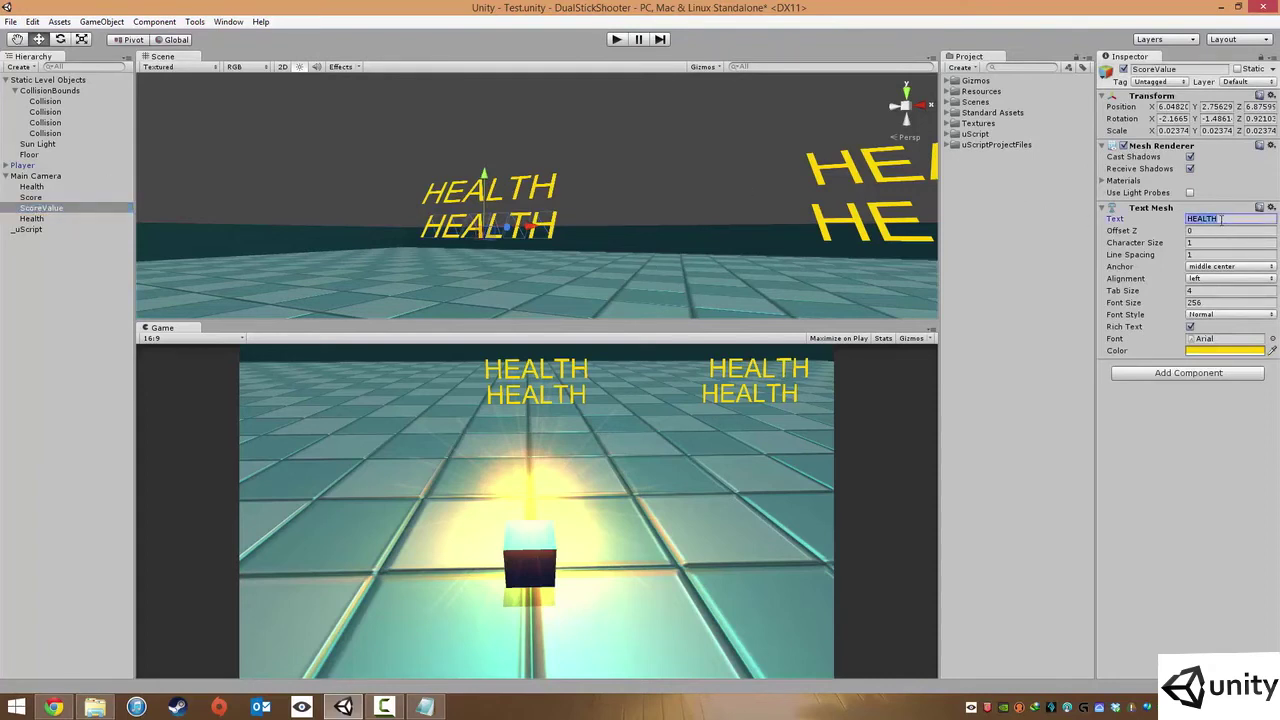
pyautogui.write('0')
# Rename the duplicated Health object under Main Camera to HealthValue
pyautogui.moveTo(672, 133); pyautogui.dragTo(630, 136, button='middle')
pyautogui.click(684, 201)
pyautogui.click(26, 220)
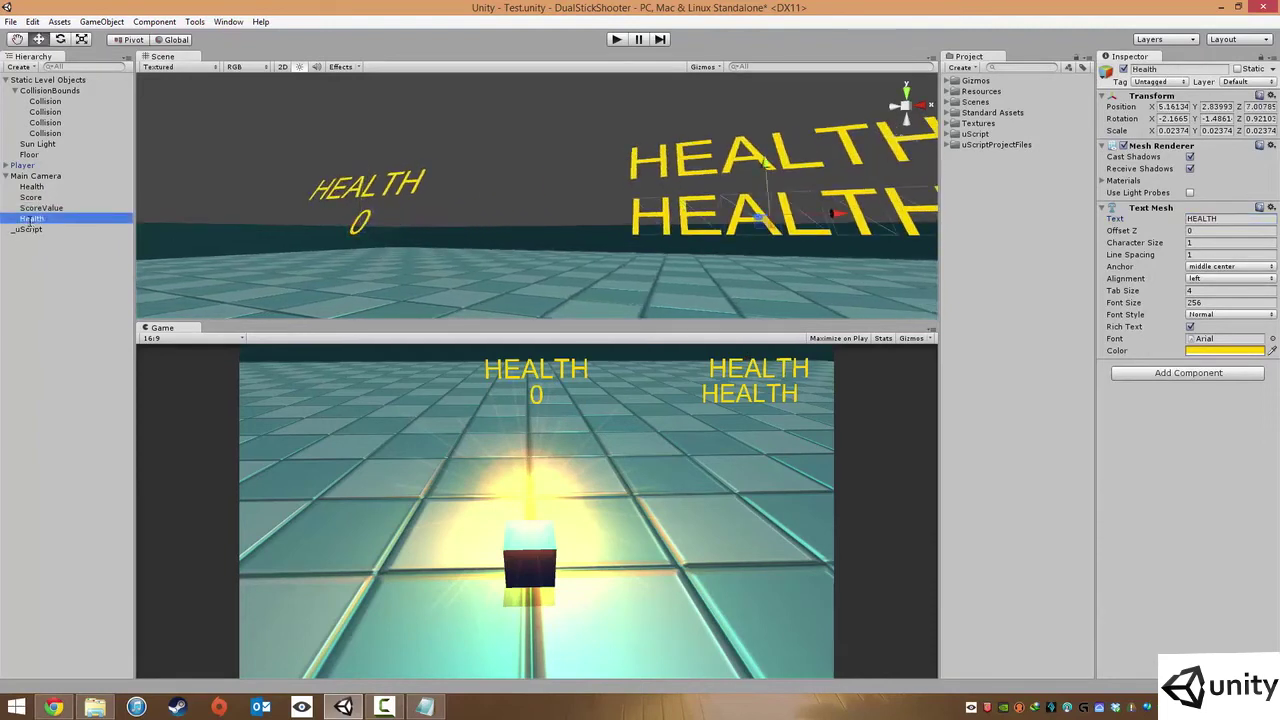
pyautogui.write('healthValue')
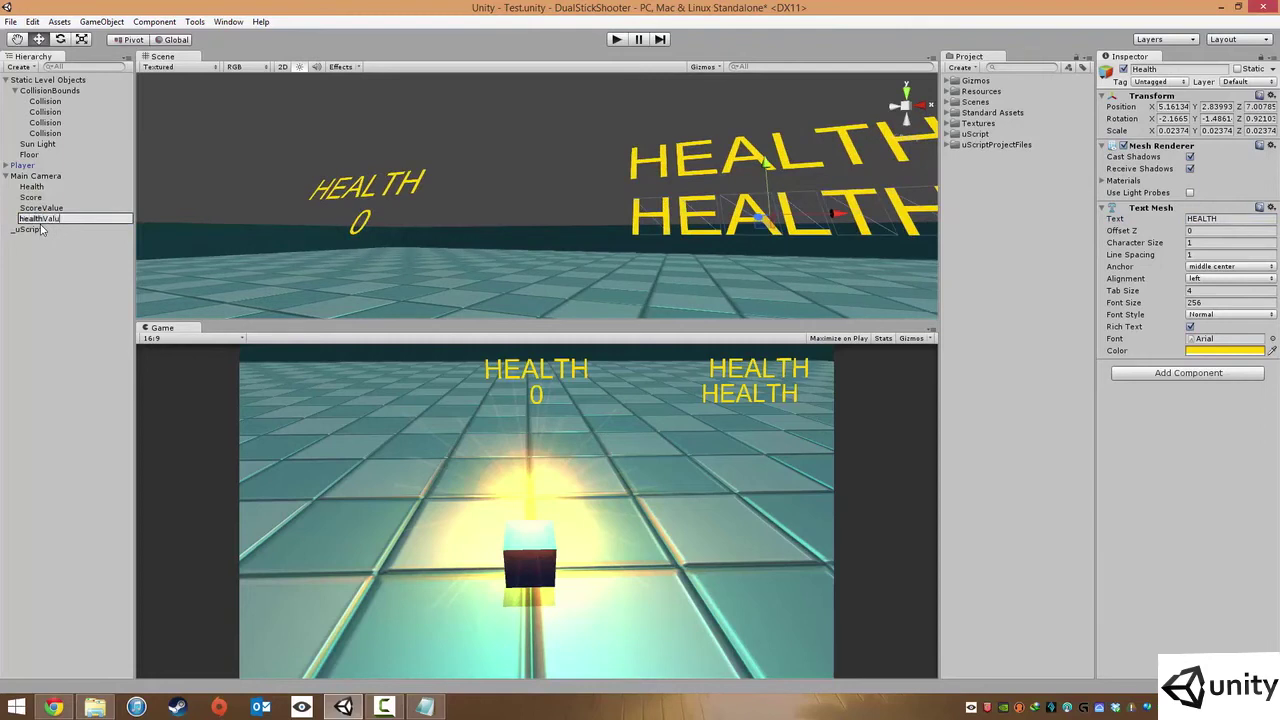
pyautogui.press('Return')
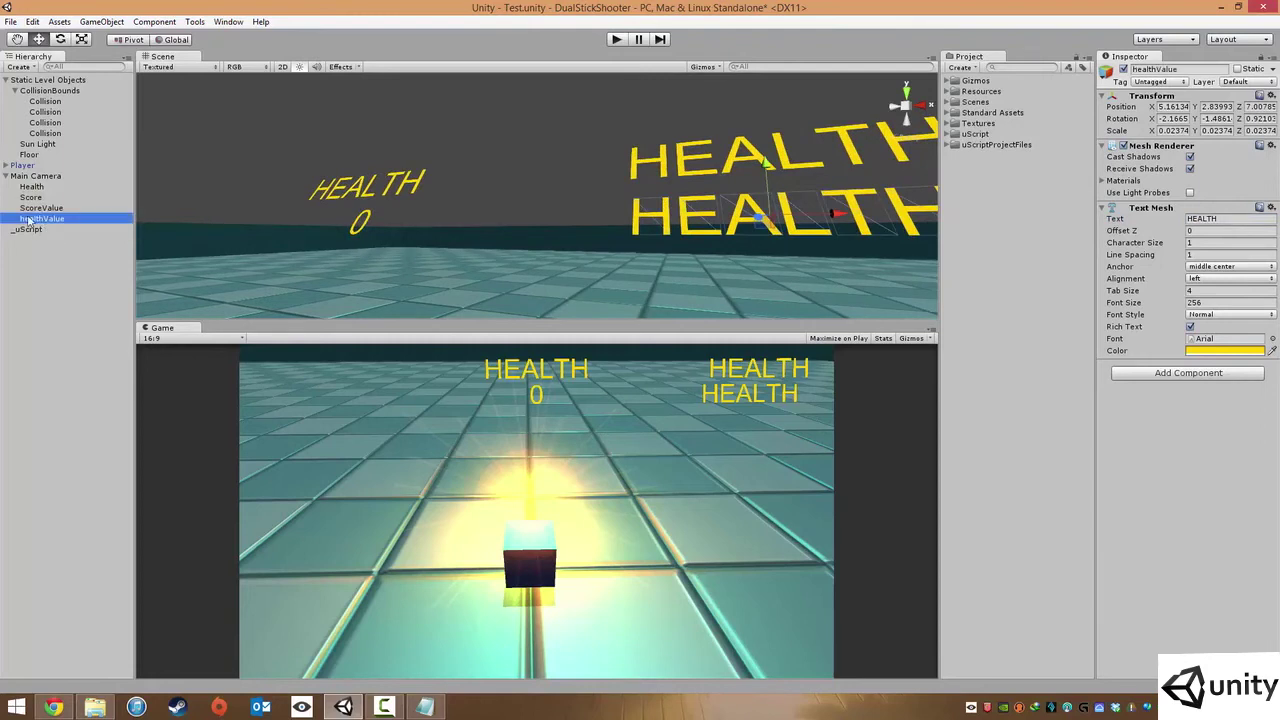
pyautogui.click(28, 220)
pyautogui.press('BackSpace')
pyautogui.write('H')
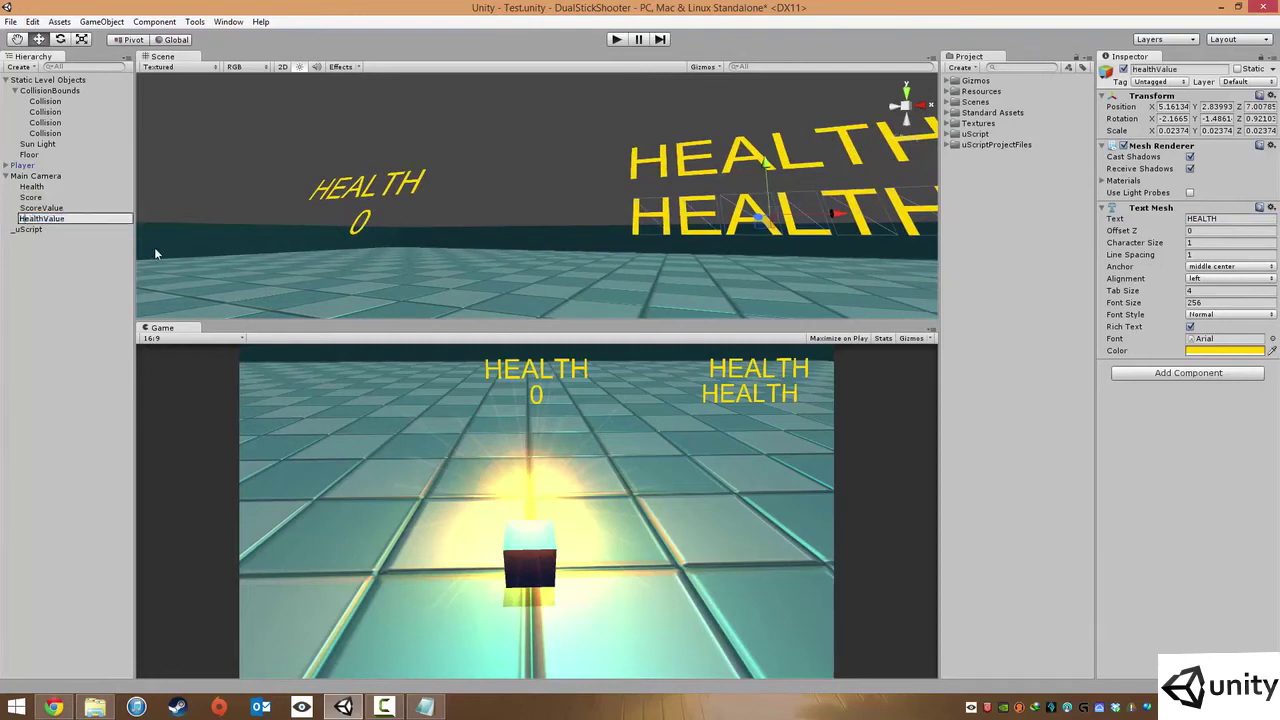
pyautogui.press('Return')
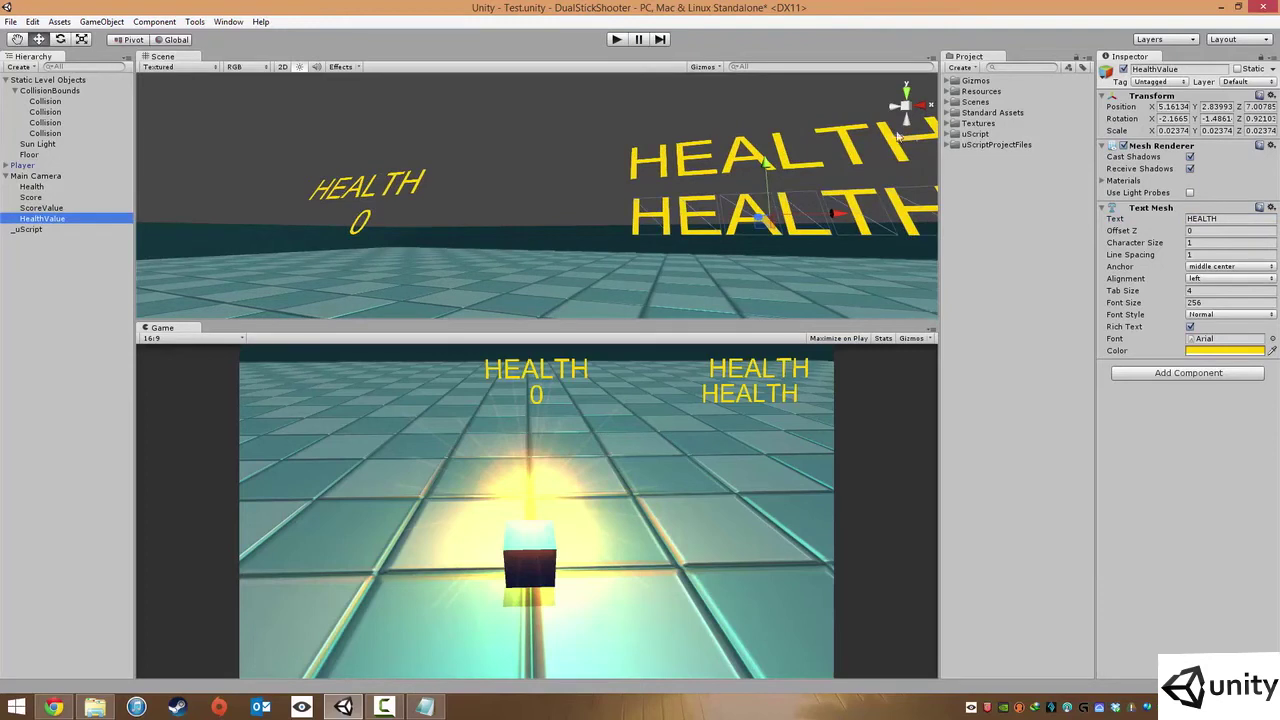
# Set the HealthValue text to 0 and shift it along X to about 5.42, centered beneath the Health label
pyautogui.click(1187, 70)
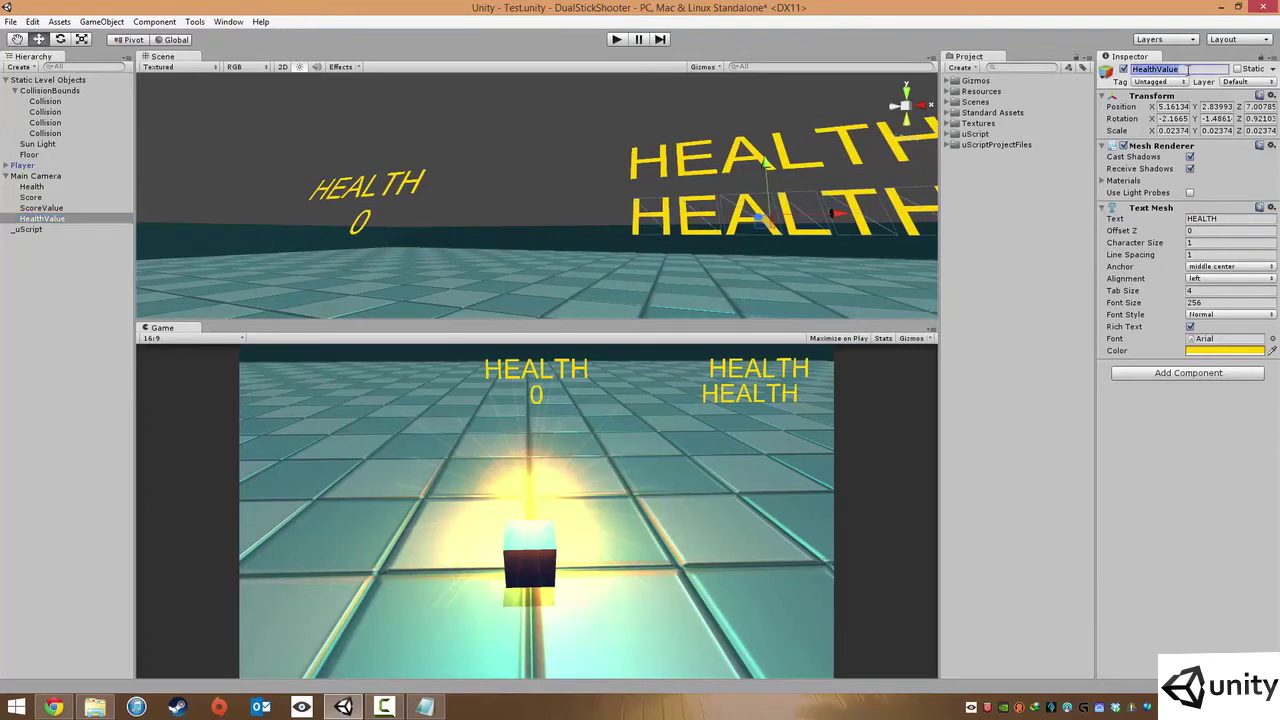
pyautogui.click(1228, 217)
pyautogui.write('0')
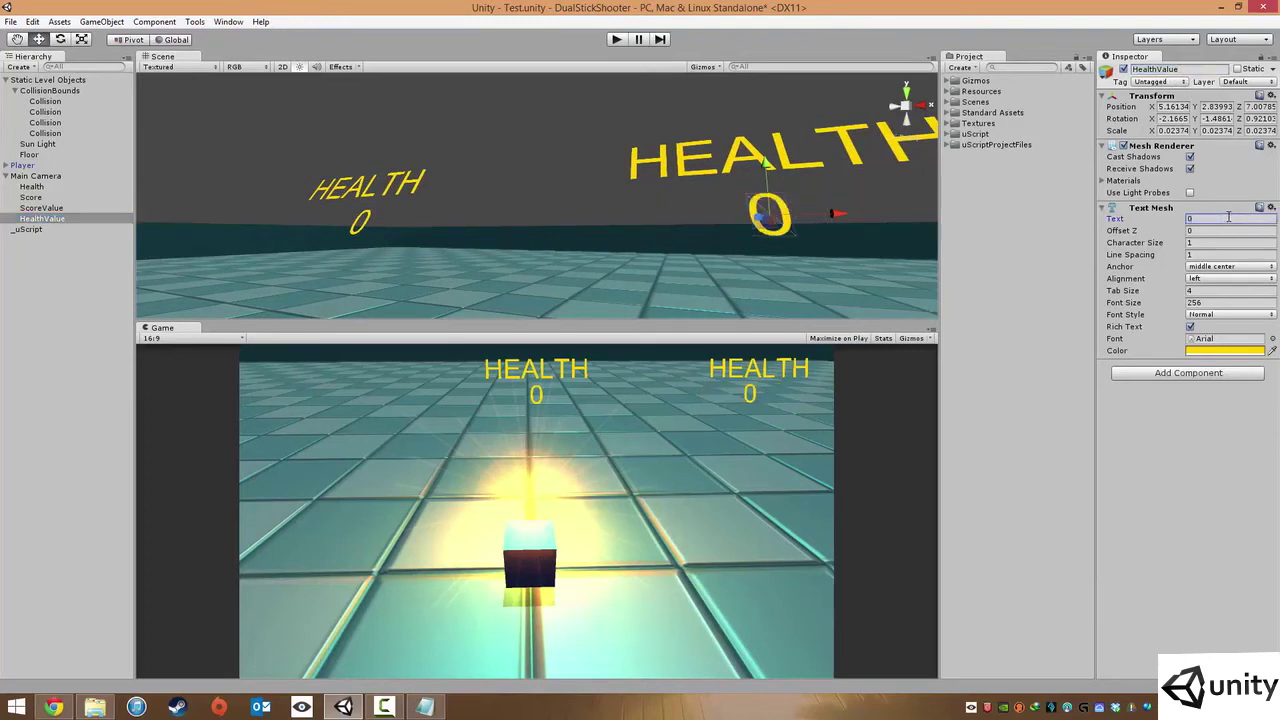
pyautogui.moveTo(779, 149); pyautogui.dragTo(718, 208, button='middle')
pyautogui.moveTo(648, 224); pyautogui.dragTo(673, 228)
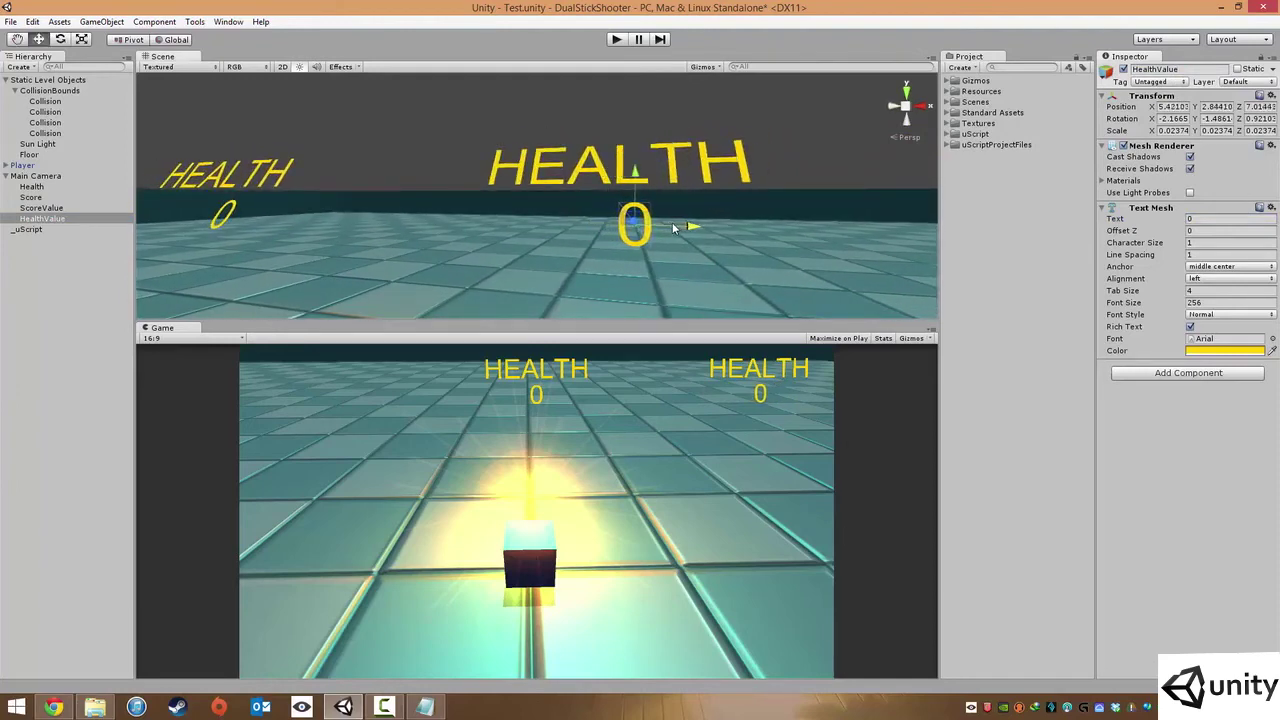
pyautogui.click(690, 94)
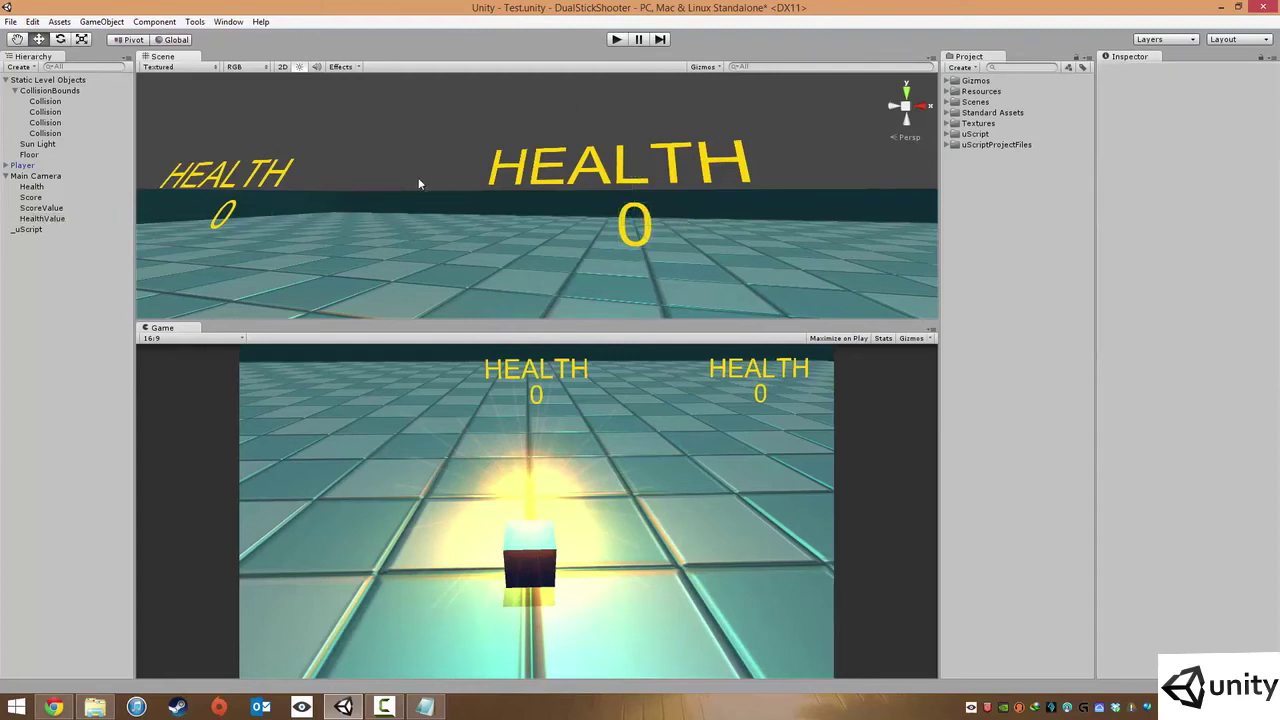
# Color the ScoreValue and HealthValue texts orange with RGB 255, 158, 0
pyautogui.click(637, 210)
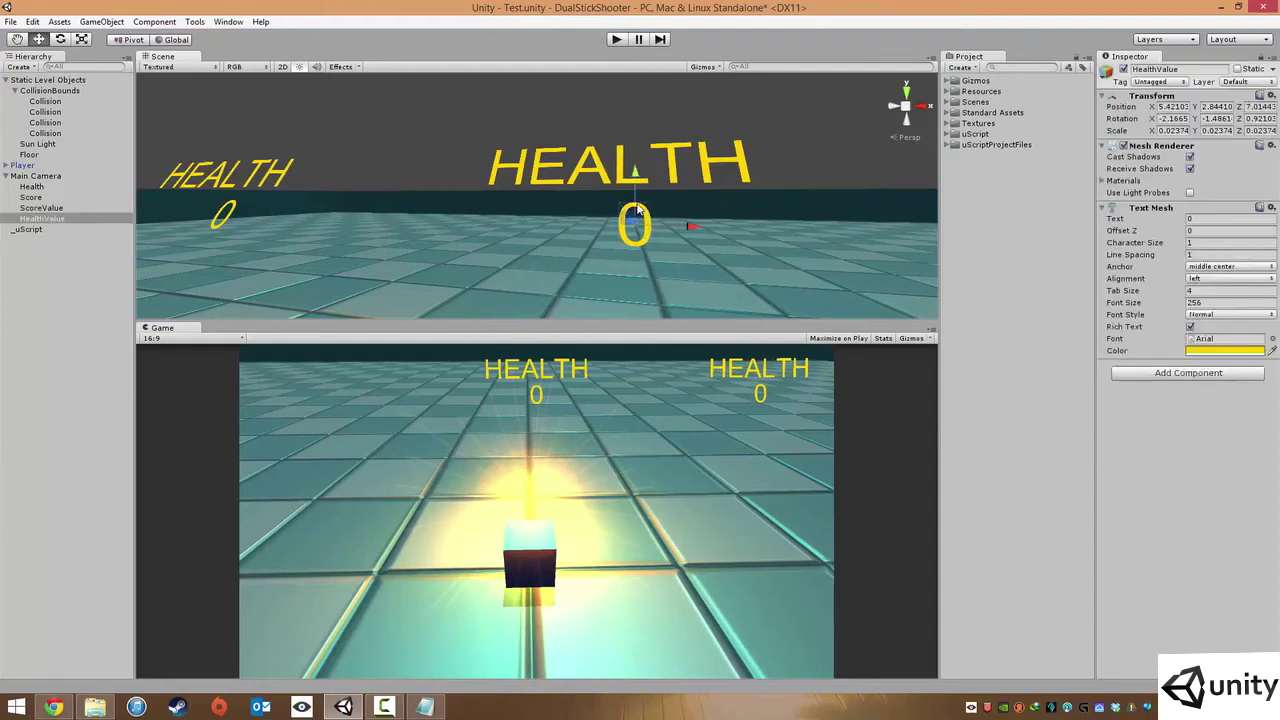
pyautogui.keyDown('shift'); pyautogui.click(225, 212); pyautogui.keyUp('shift')
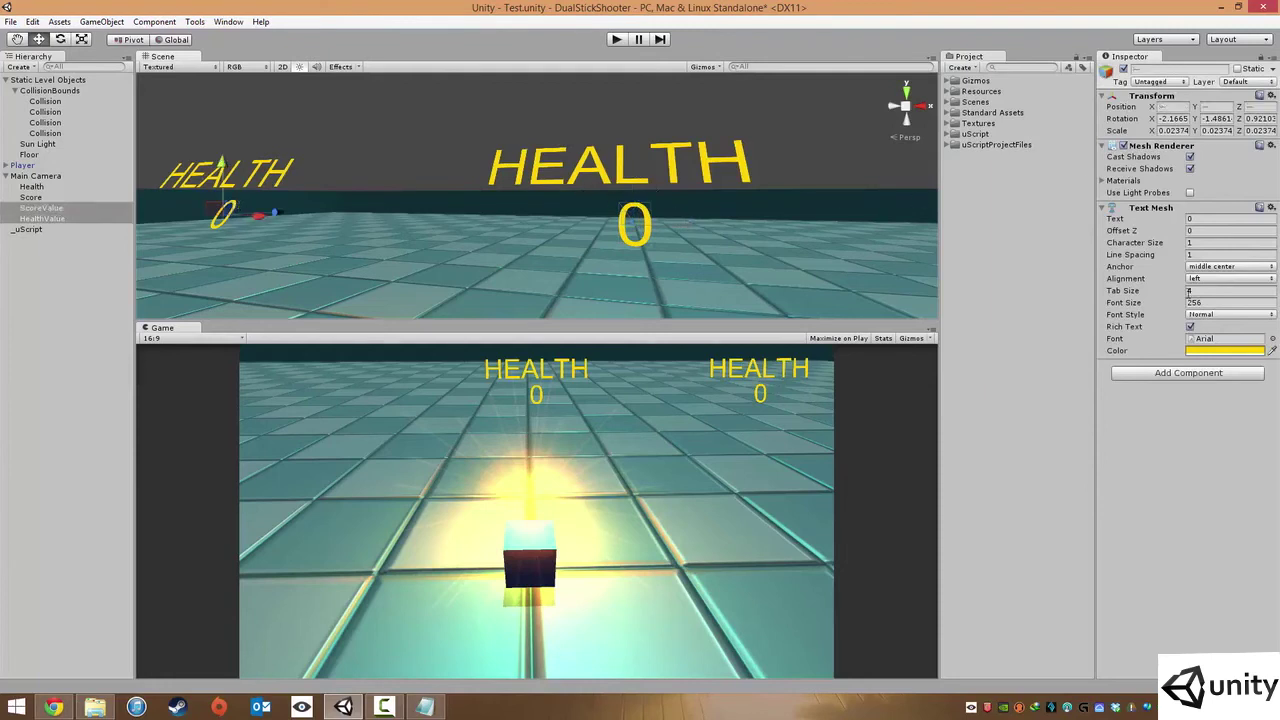
pyautogui.click(1215, 350)
pyautogui.moveTo(519, 373); pyautogui.dragTo(545, 370)
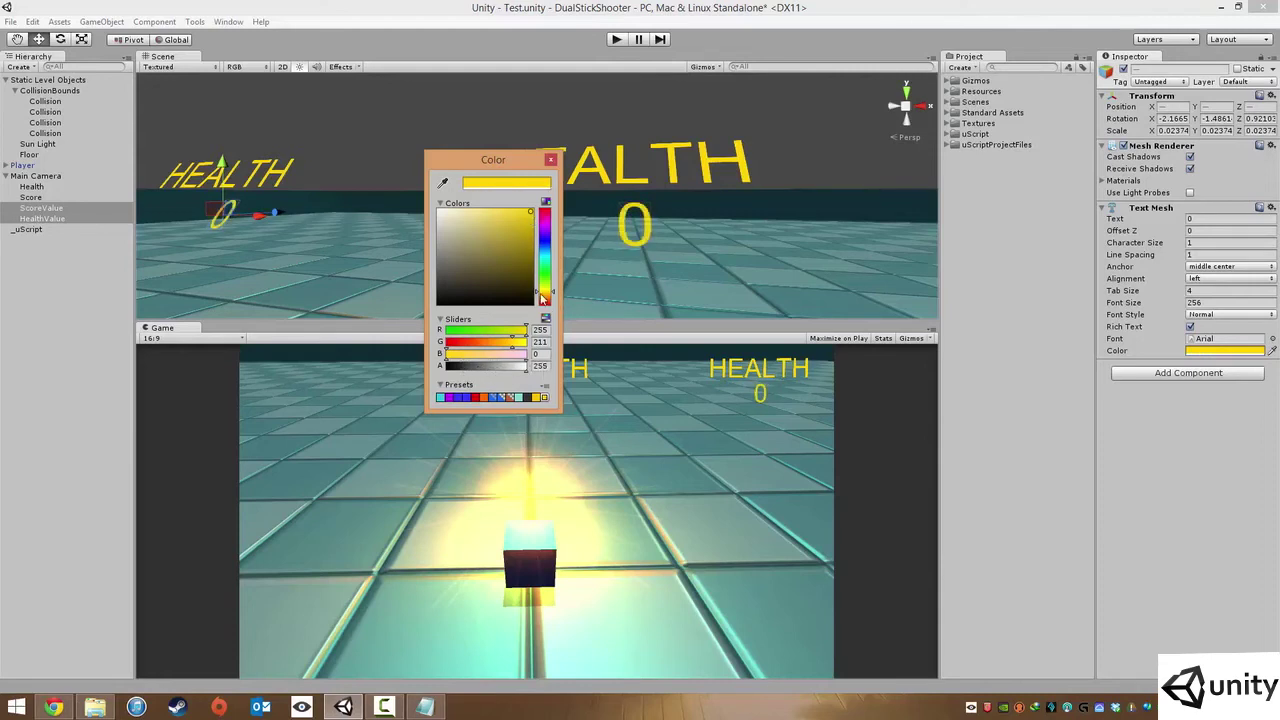
pyautogui.moveTo(546, 297)
pyautogui.mouseDown()
pyautogui.moveTo(553, 207)
pyautogui.moveTo(549, 300)
pyautogui.mouseUp()
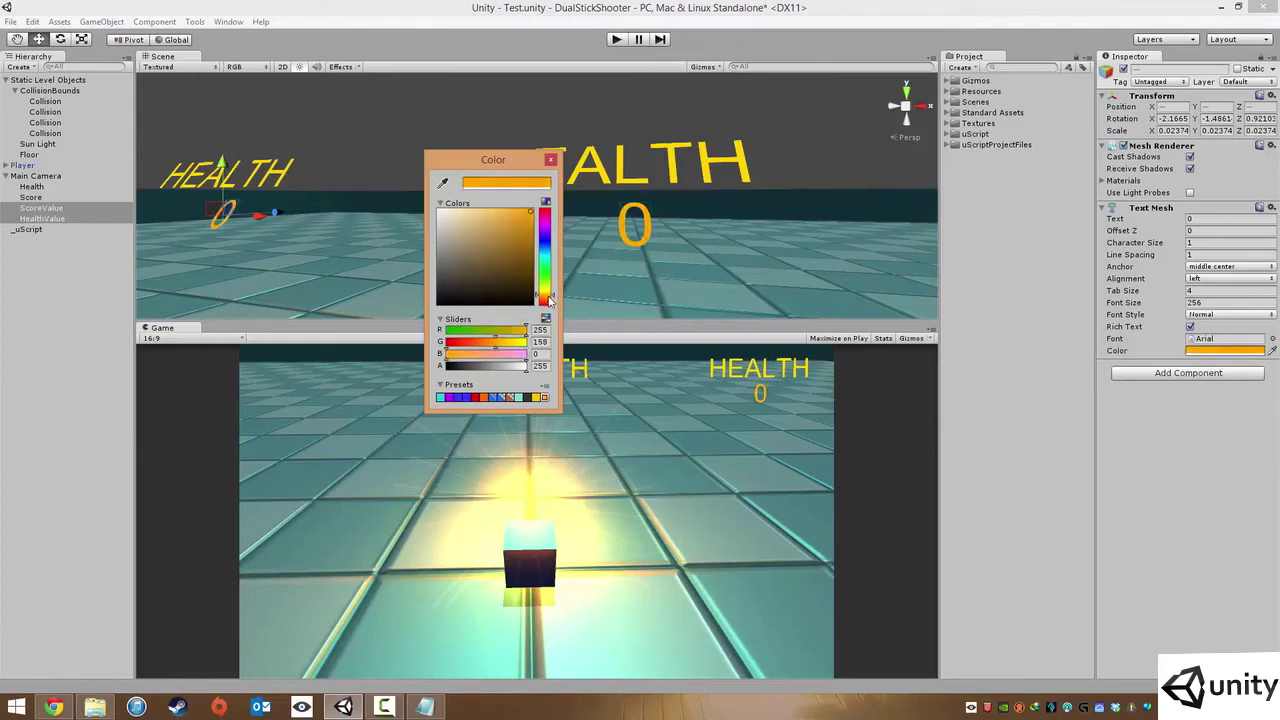
pyautogui.click(550, 160)
# Try to lower the color alpha of all four camera text objects at once
pyautogui.click(31, 186)
pyautogui.keyDown('shift'); pyautogui.click(42, 218); pyautogui.keyUp('shift')
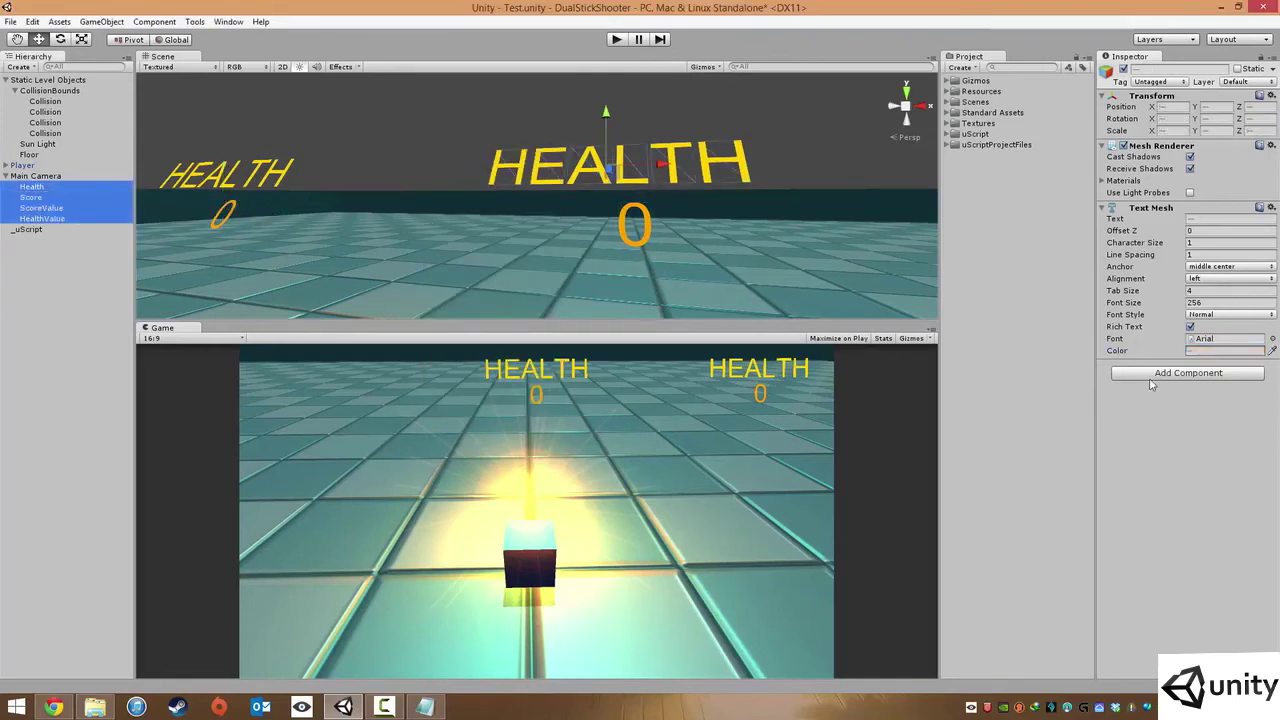
pyautogui.click(1205, 351)
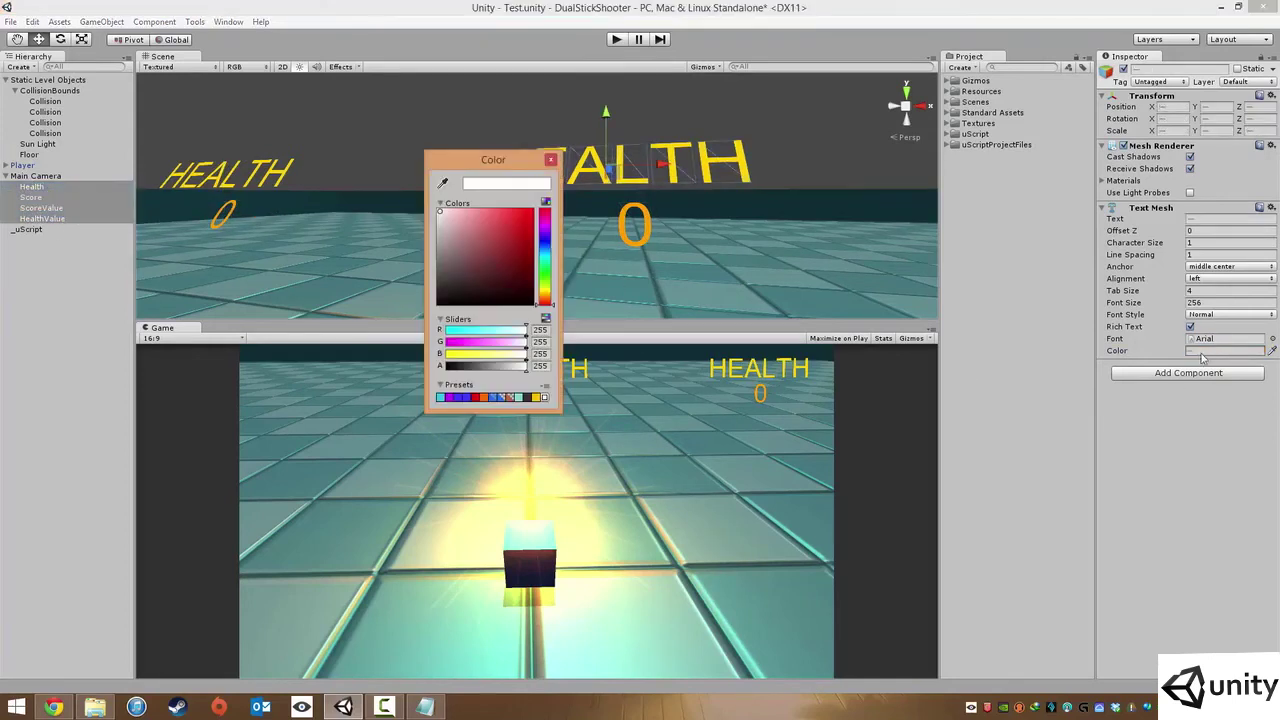
pyautogui.moveTo(481, 152); pyautogui.dragTo(459, 62)
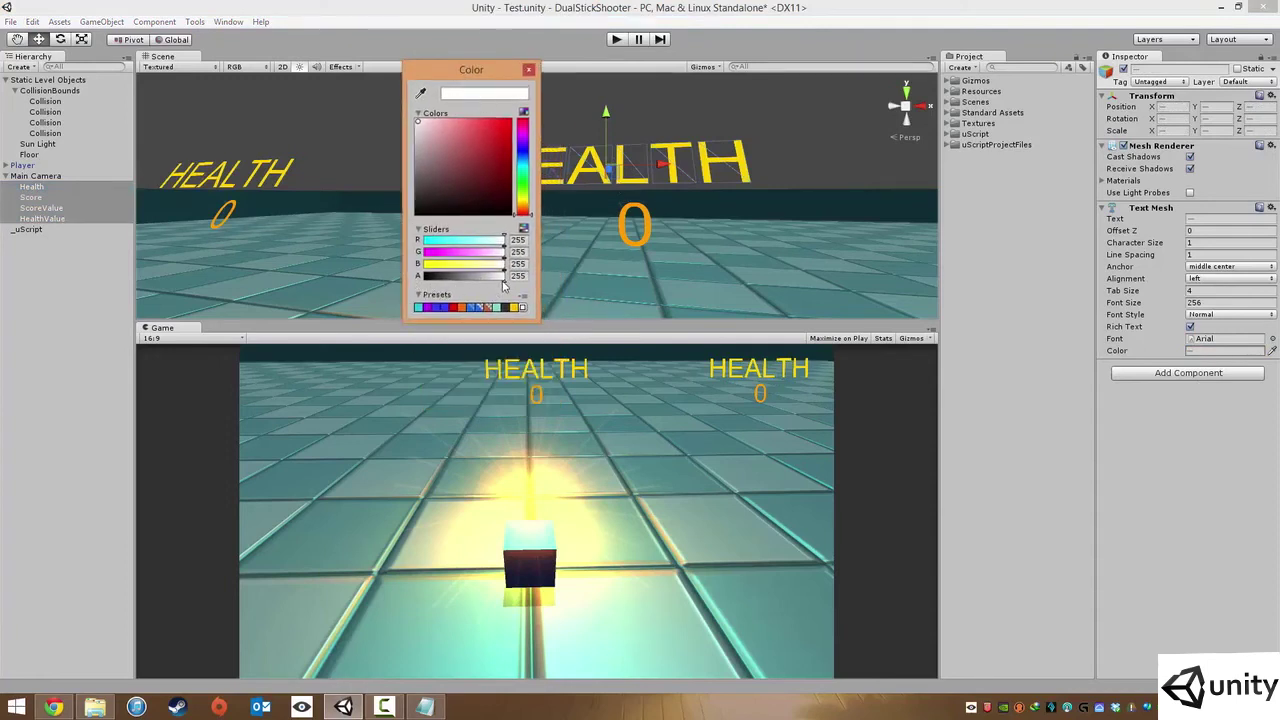
pyautogui.moveTo(491, 285)
pyautogui.mouseDown()
pyautogui.moveTo(447, 285)
pyautogui.moveTo(500, 283)
pyautogui.moveTo(456, 286)
pyautogui.moveTo(479, 287)
pyautogui.mouseUp()
pyautogui.click(529, 72)
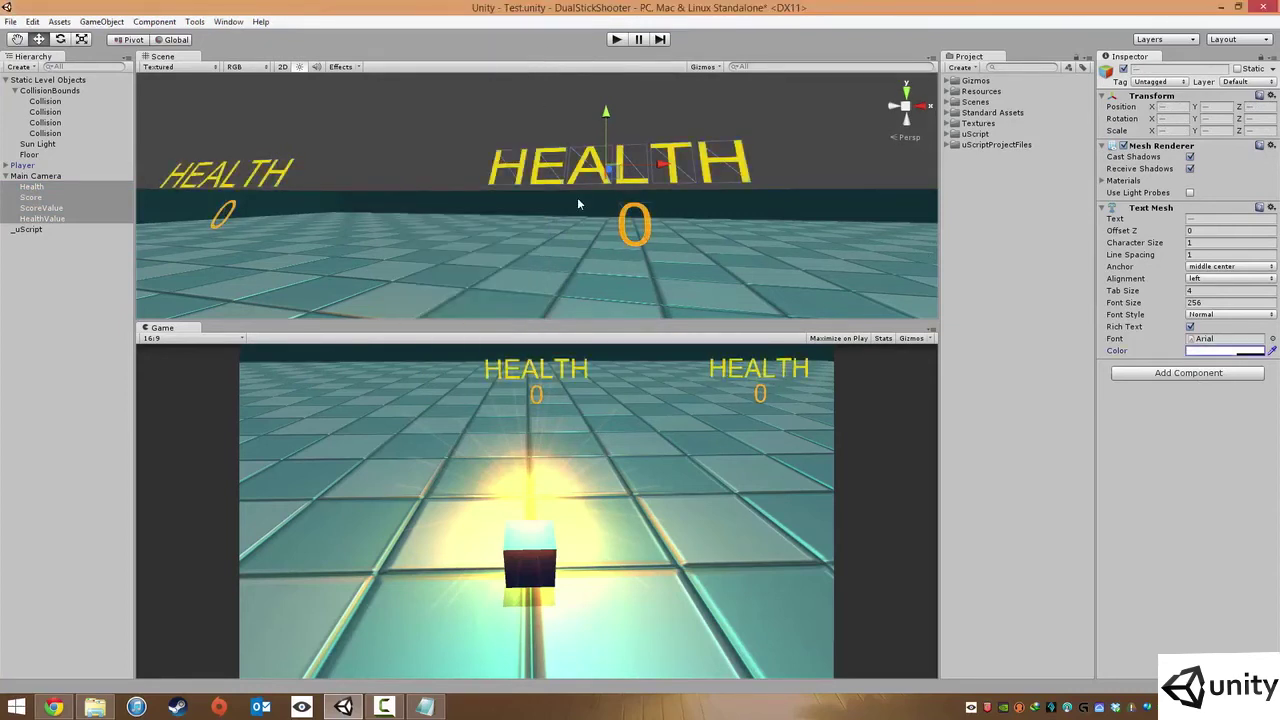
pyautogui.click(14, 305)
# Set the color alpha of the Health and Score label texts to 200
pyautogui.click(33, 187)
pyautogui.keyDown('ctrl'); pyautogui.click(36, 197); pyautogui.keyUp('ctrl')
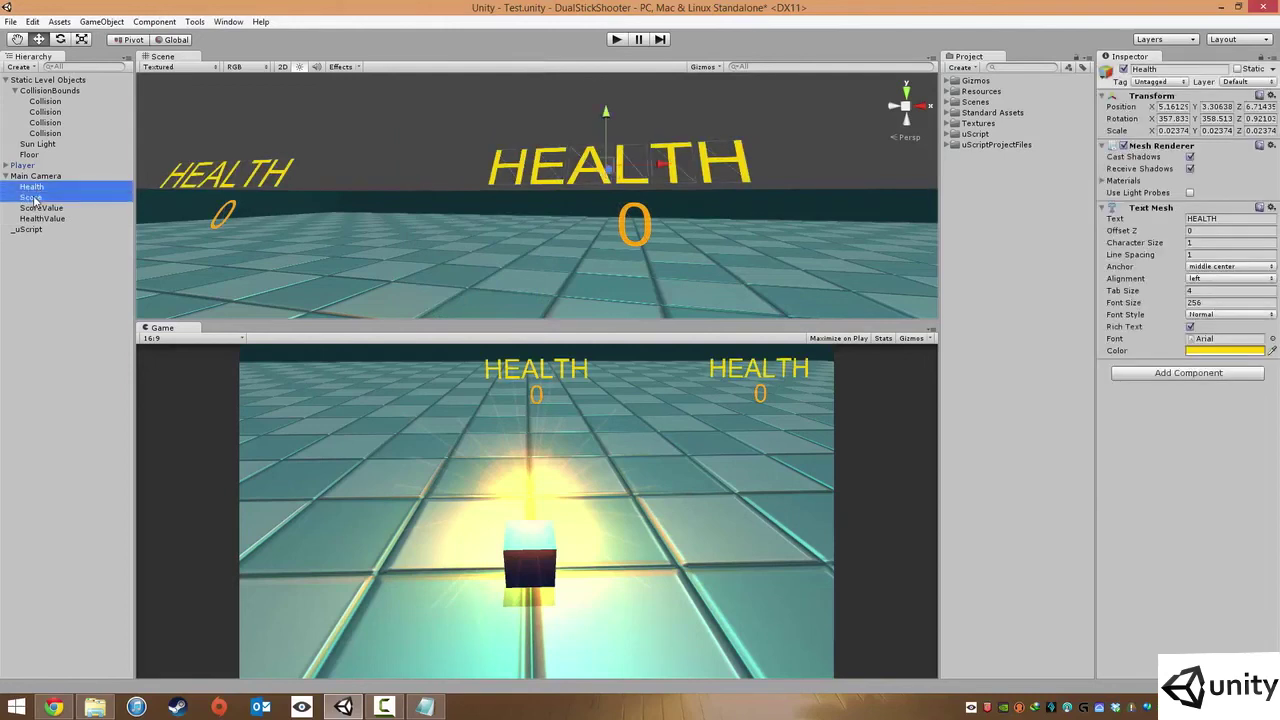
pyautogui.click(1225, 350)
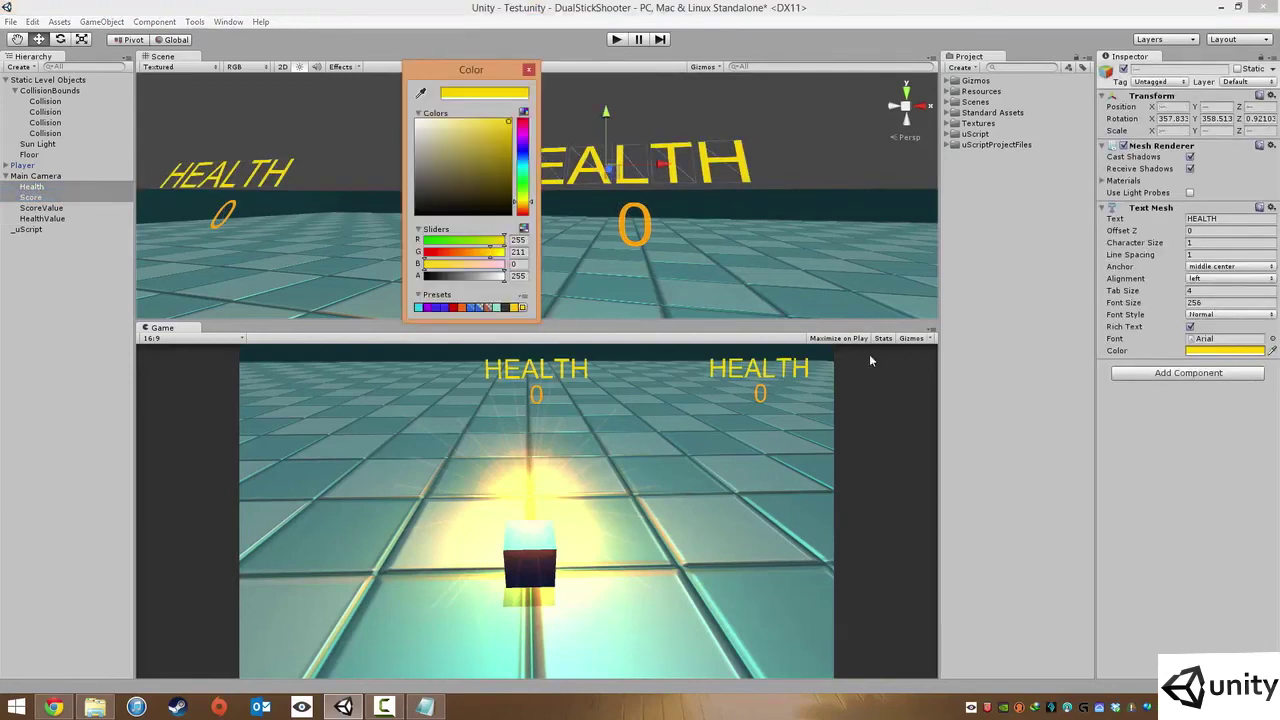
pyautogui.moveTo(503, 280)
pyautogui.mouseDown()
pyautogui.moveTo(463, 286)
pyautogui.moveTo(506, 288)
pyautogui.moveTo(489, 289)
pyautogui.mouseUp()
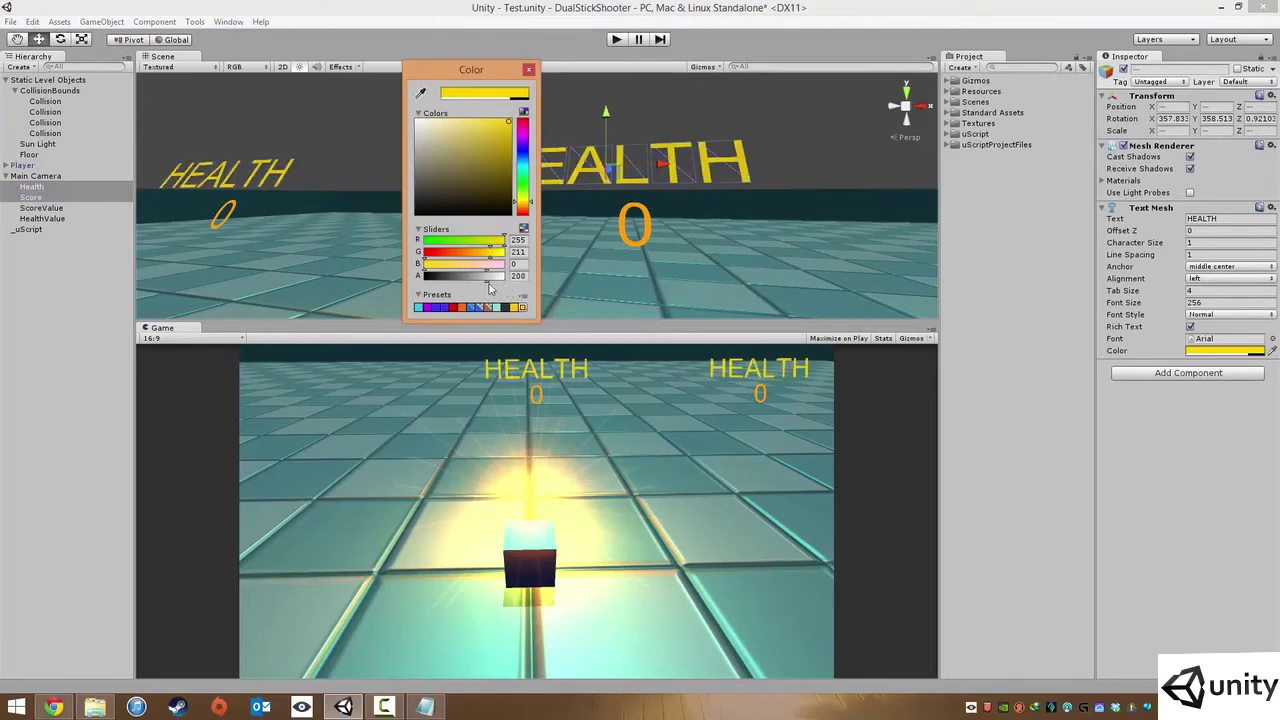
pyautogui.click(529, 72)
# Set the color alpha of the ScoreValue and HealthValue texts to 200
pyautogui.click(28, 208)
pyautogui.keyDown('ctrl'); pyautogui.click(38, 218); pyautogui.keyUp('ctrl')
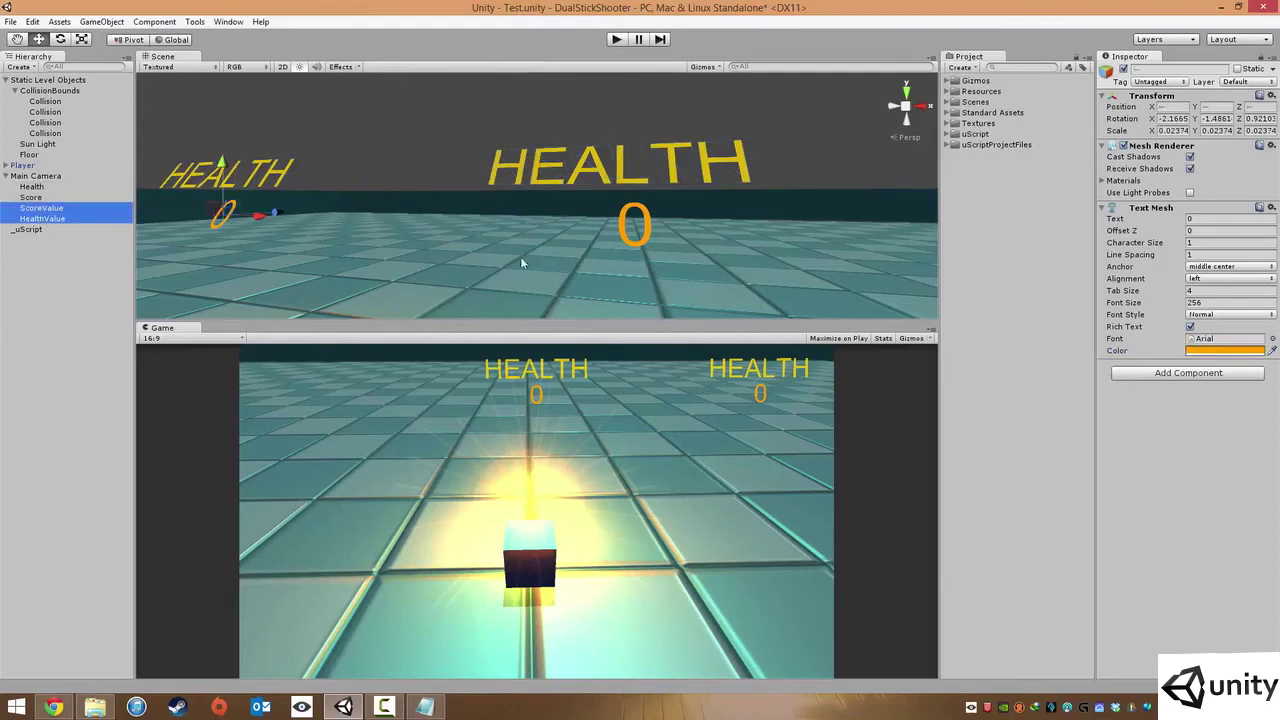
pyautogui.click(1235, 349)
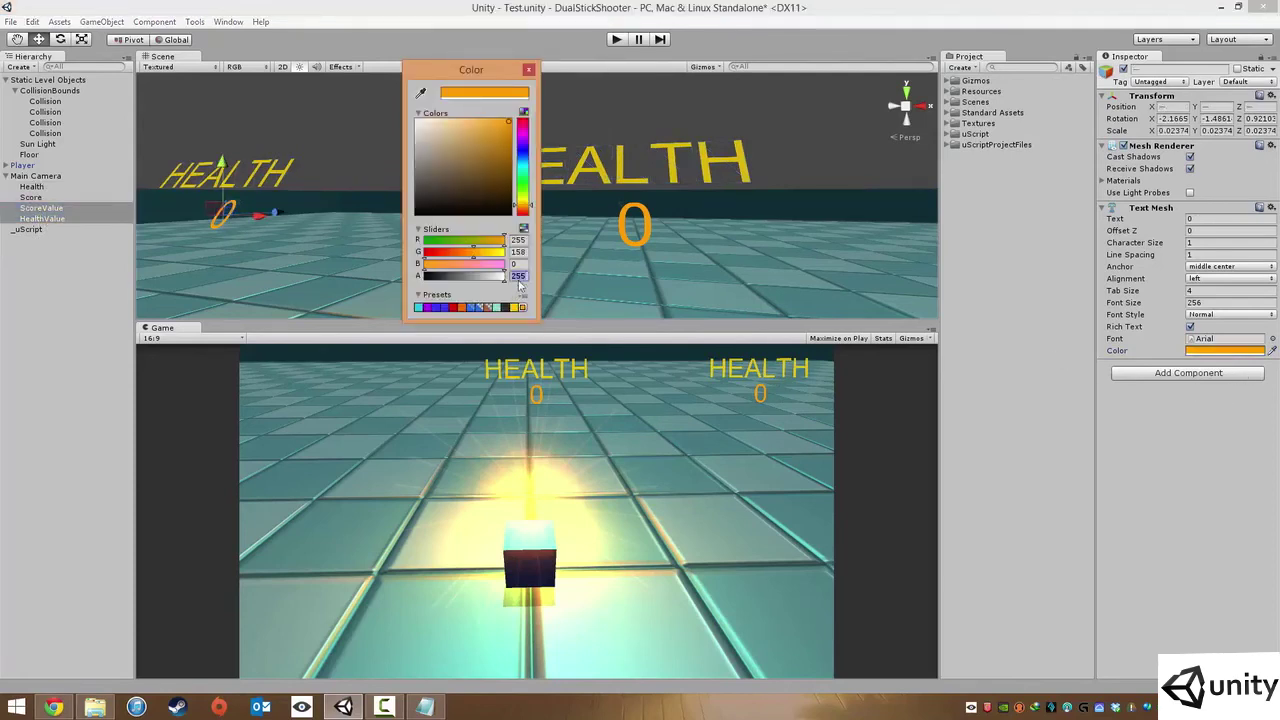
pyautogui.write('200')
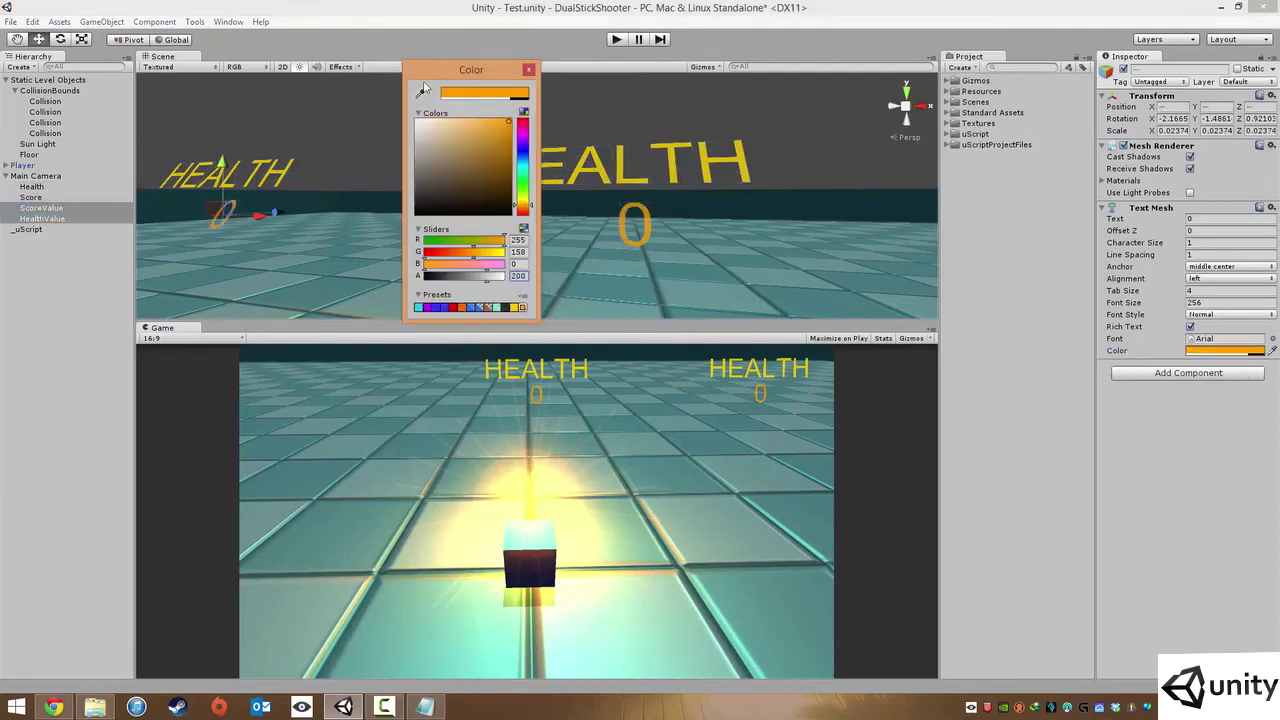
pyautogui.click(529, 70)
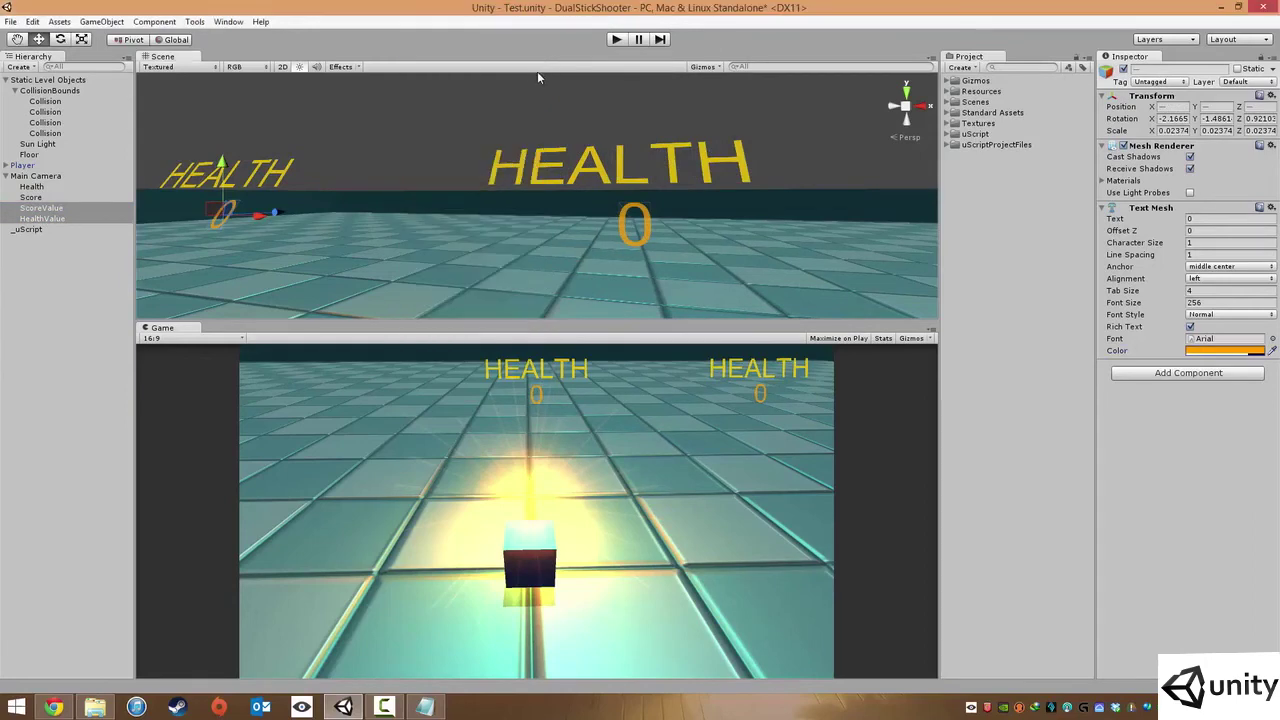
# Move the ScoreValue and HealthValue texts together slightly lower beneath their labels, using local handle orientation
pyautogui.moveTo(537, 77)
pyautogui.keyDown('alt'); pyautogui.mouseDown()
pyautogui.moveTo(550, 128)
pyautogui.moveTo(504, 118)
pyautogui.moveTo(810, 164)
pyautogui.moveTo(700, 195)
pyautogui.mouseUp(); pyautogui.keyUp('alt')
pyautogui.keyDown('alt'); pyautogui.moveTo(591, 267); pyautogui.dragTo(370, 250); pyautogui.keyUp('alt')
pyautogui.click(740, 245)
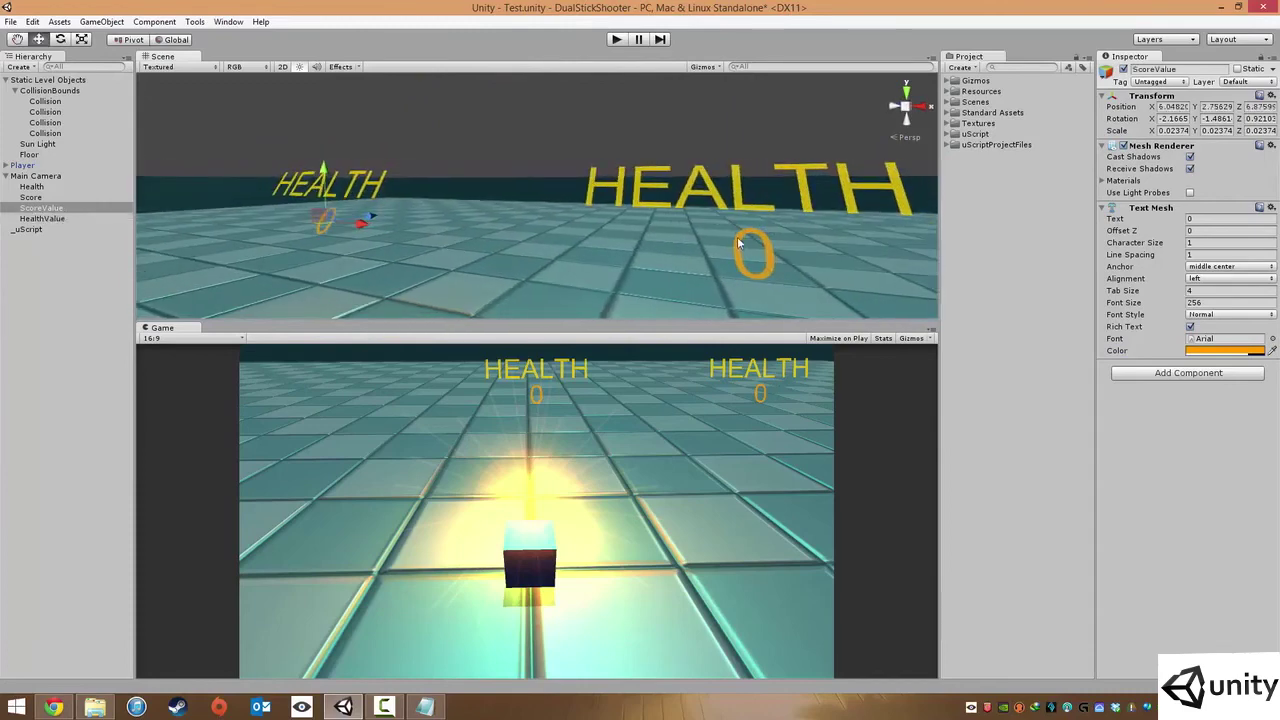
pyautogui.click(69, 219)
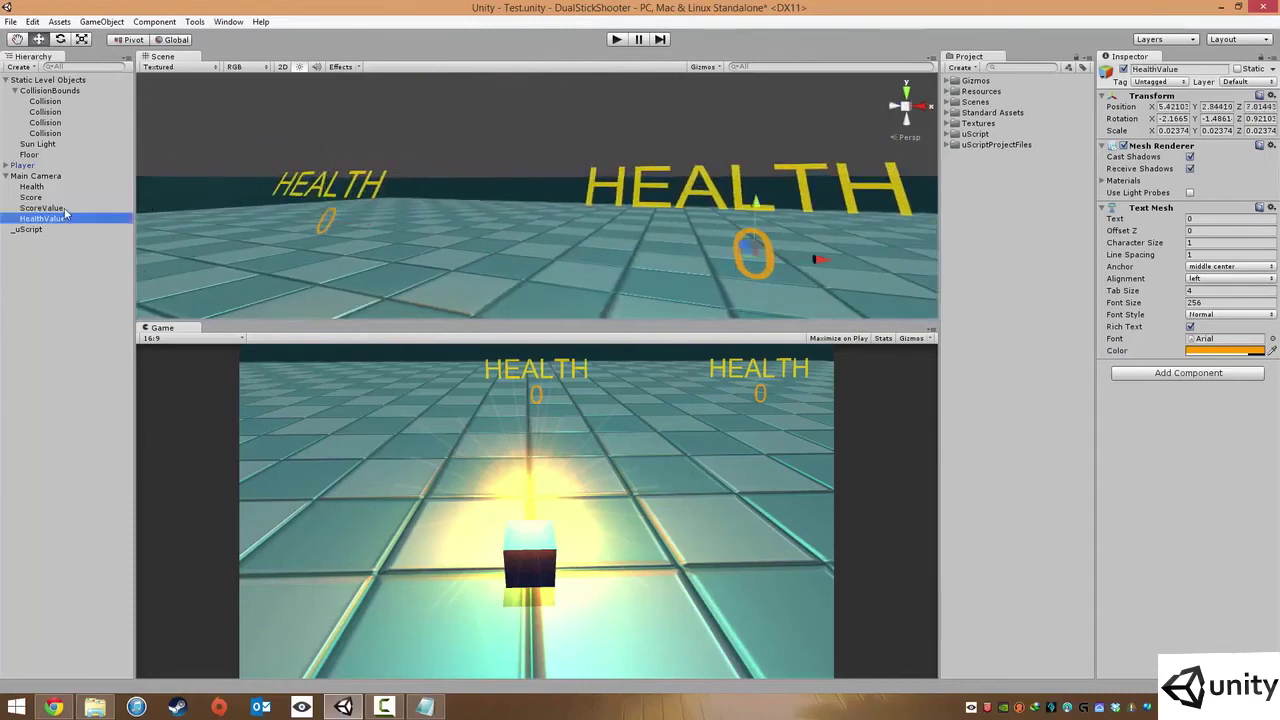
pyautogui.keyDown('shift'); pyautogui.click(70, 208); pyautogui.keyUp('shift')
pyautogui.click(186, 40)
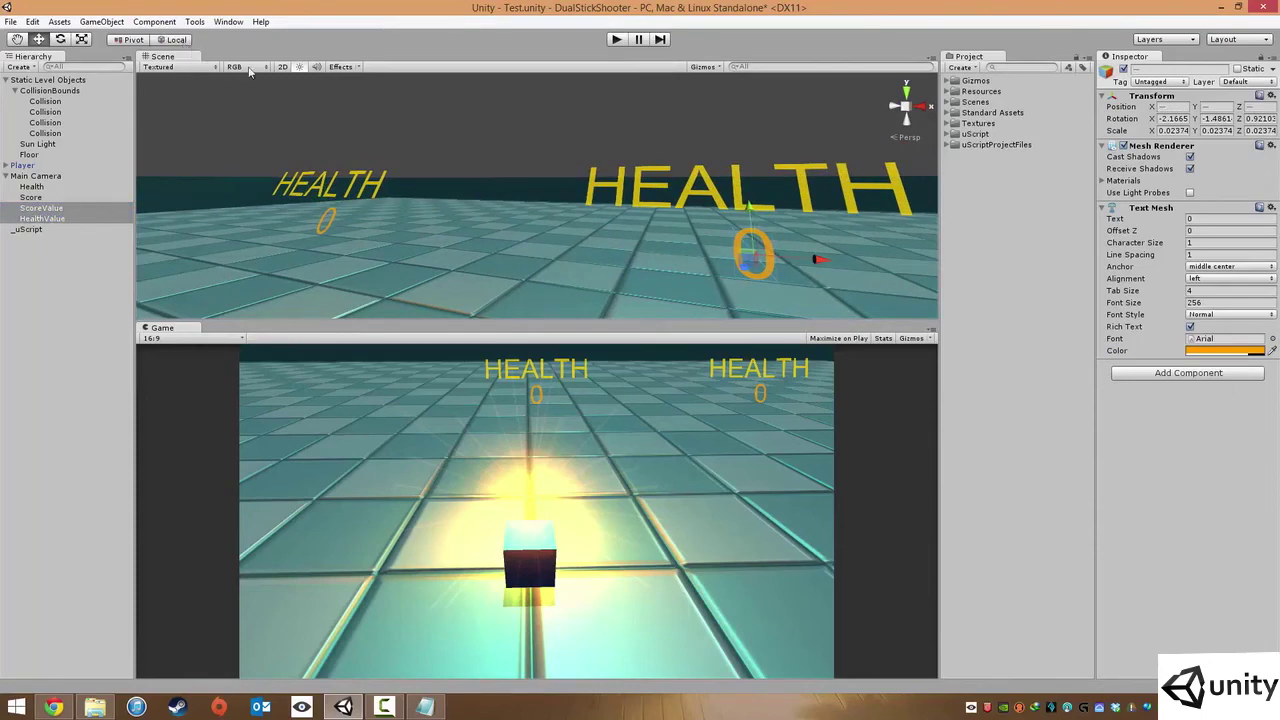
pyautogui.moveTo(590, 218)
pyautogui.keyDown('alt'); pyautogui.mouseDown()
pyautogui.moveTo(519, 222)
pyautogui.moveTo(500, 251)
pyautogui.moveTo(431, 240)
pyautogui.moveTo(546, 229)
pyautogui.mouseUp(); pyautogui.keyUp('alt')
pyautogui.moveTo(476, 192)
pyautogui.mouseDown()
pyautogui.moveTo(470, 207)
pyautogui.moveTo(672, 196)
pyautogui.moveTo(746, 214)
pyautogui.mouseUp()
pyautogui.click(608, 108)
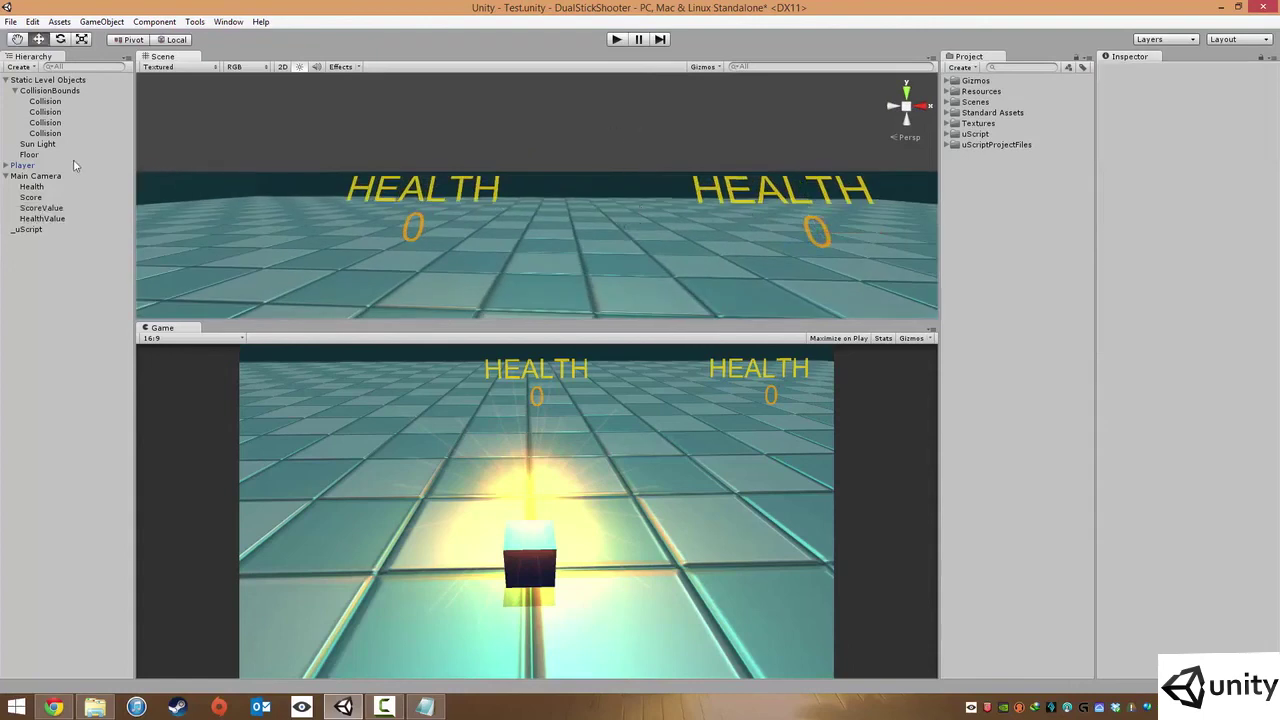
# Raise all four camera text objects slightly together using global handle orientation, and save the scene
pyautogui.click(32, 187)
pyautogui.keyDown('shift'); pyautogui.click(42, 218); pyautogui.keyUp('shift')
pyautogui.click(176, 39)
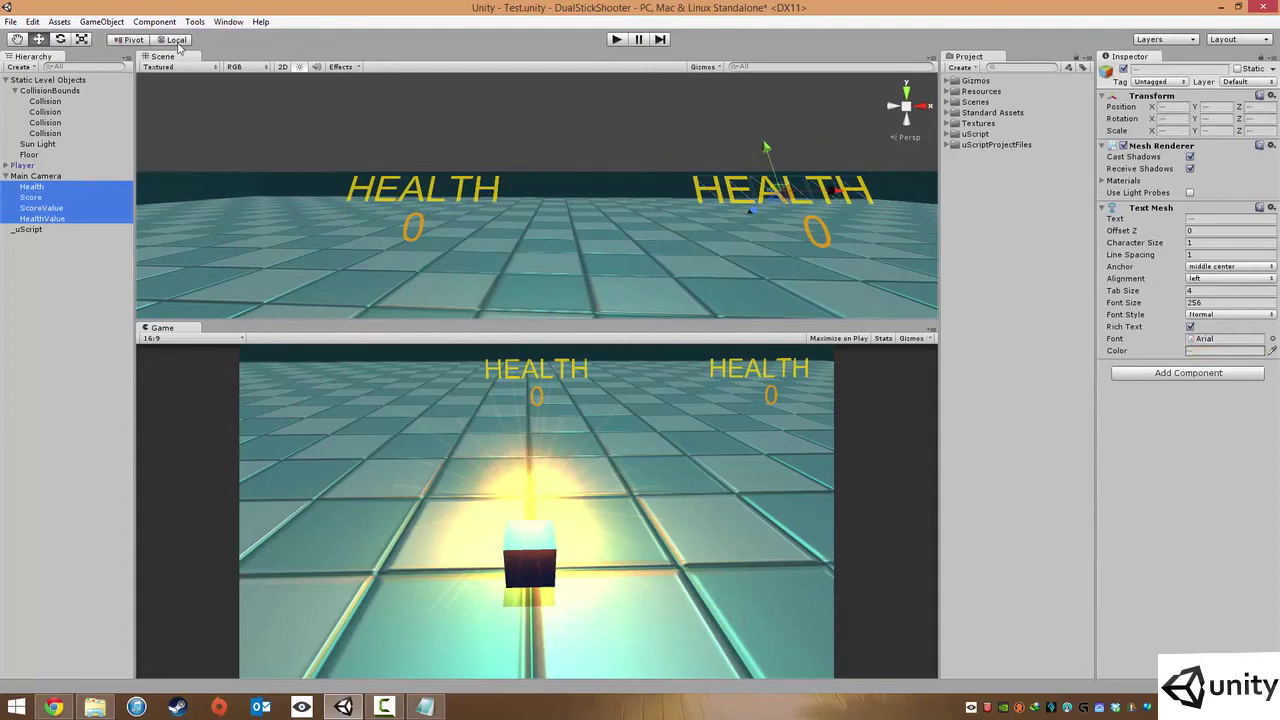
pyautogui.moveTo(643, 154); pyautogui.dragTo(622, 165, button='middle')
pyautogui.moveTo(761, 172); pyautogui.dragTo(758, 164)
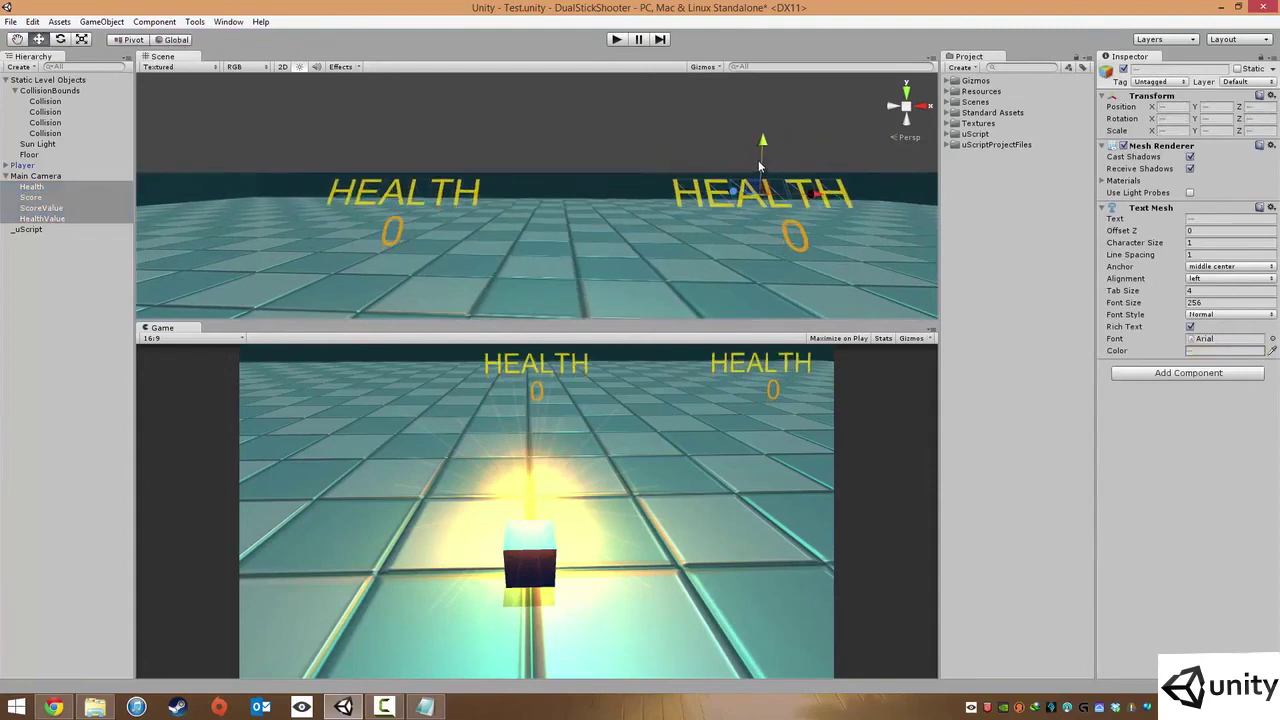
pyautogui.click(677, 130)
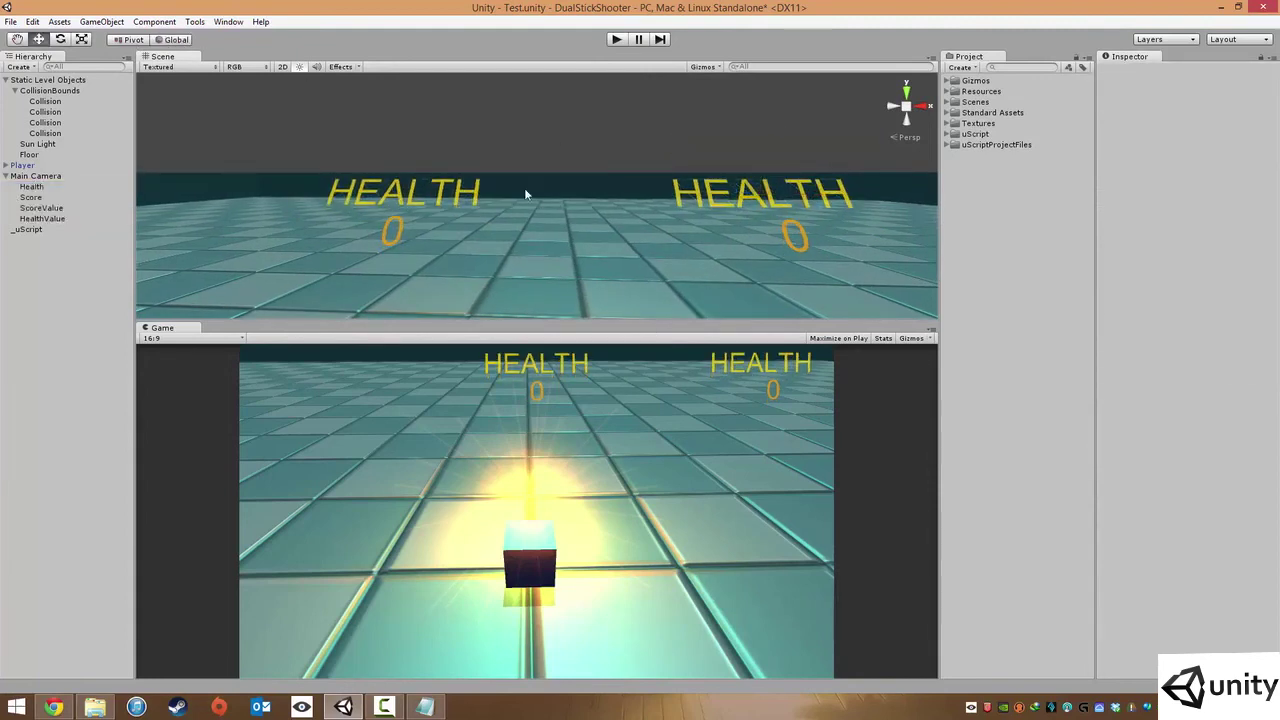
pyautogui.click(10, 21)
pyautogui.click(43, 72)
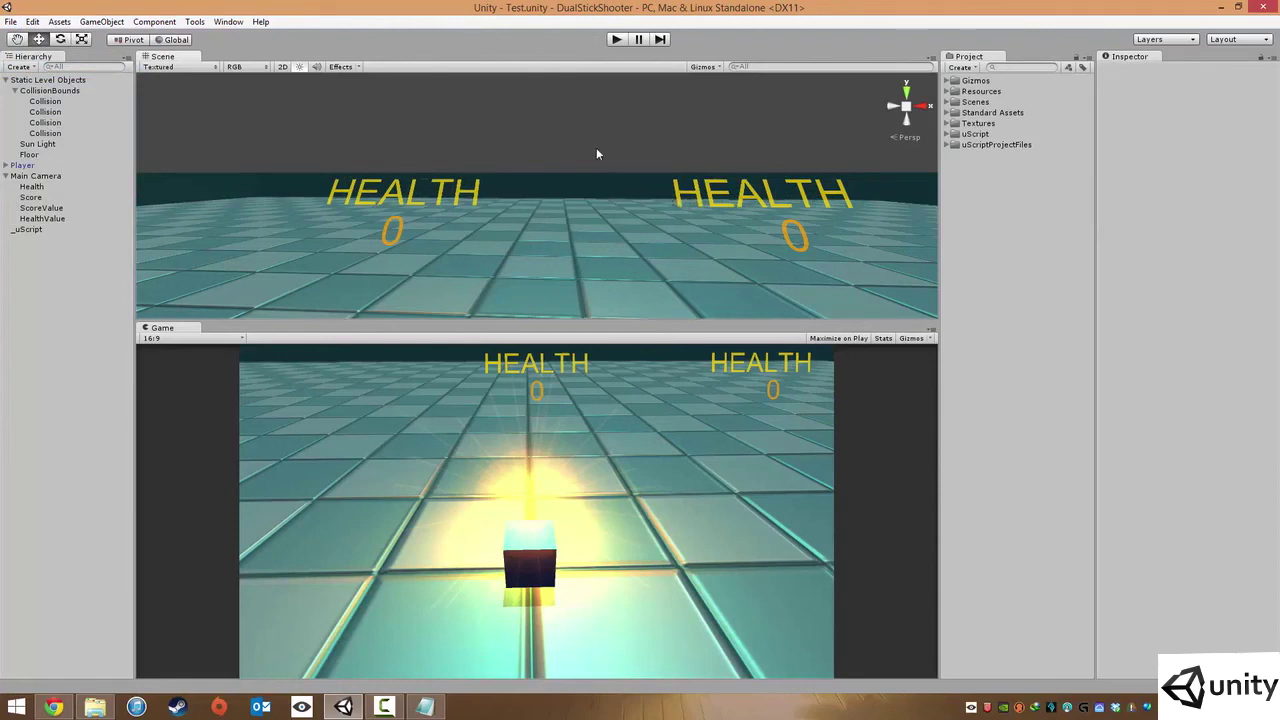
# Change the Score label's text to SCORE
pyautogui.click(412, 198)
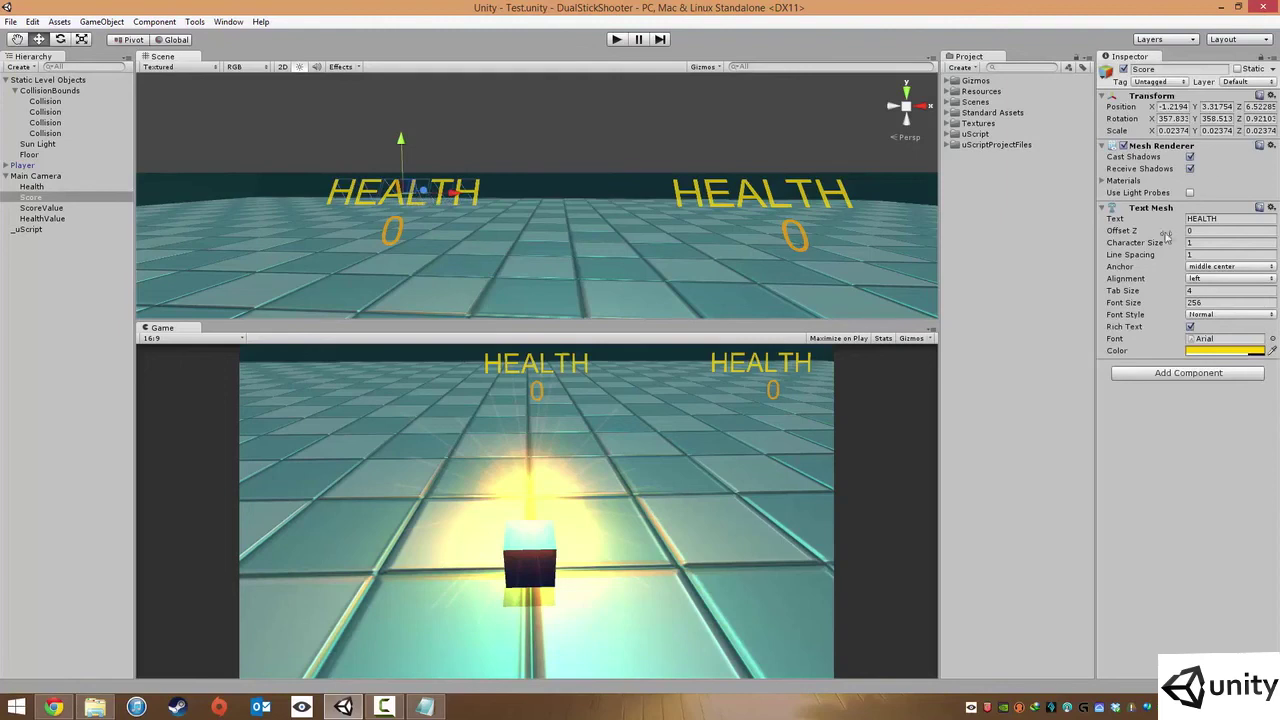
pyautogui.click(1220, 222)
pyautogui.write('SCORE')
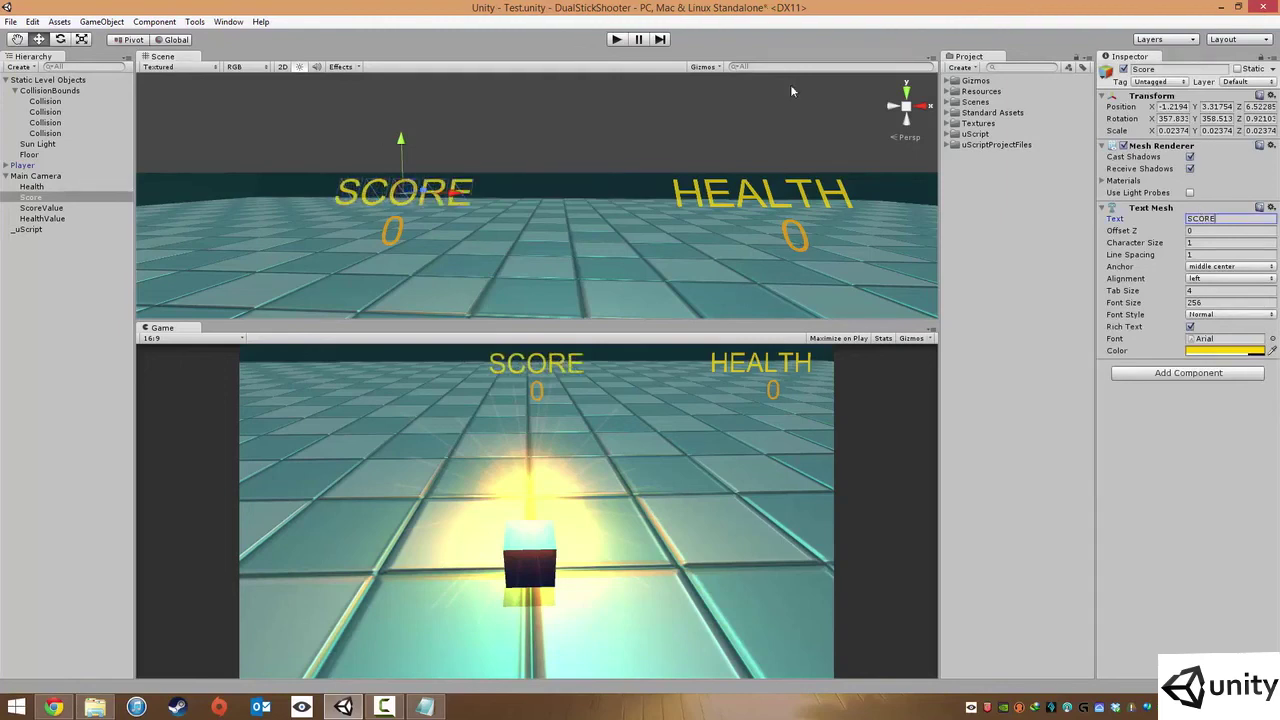
pyautogui.click(569, 106)
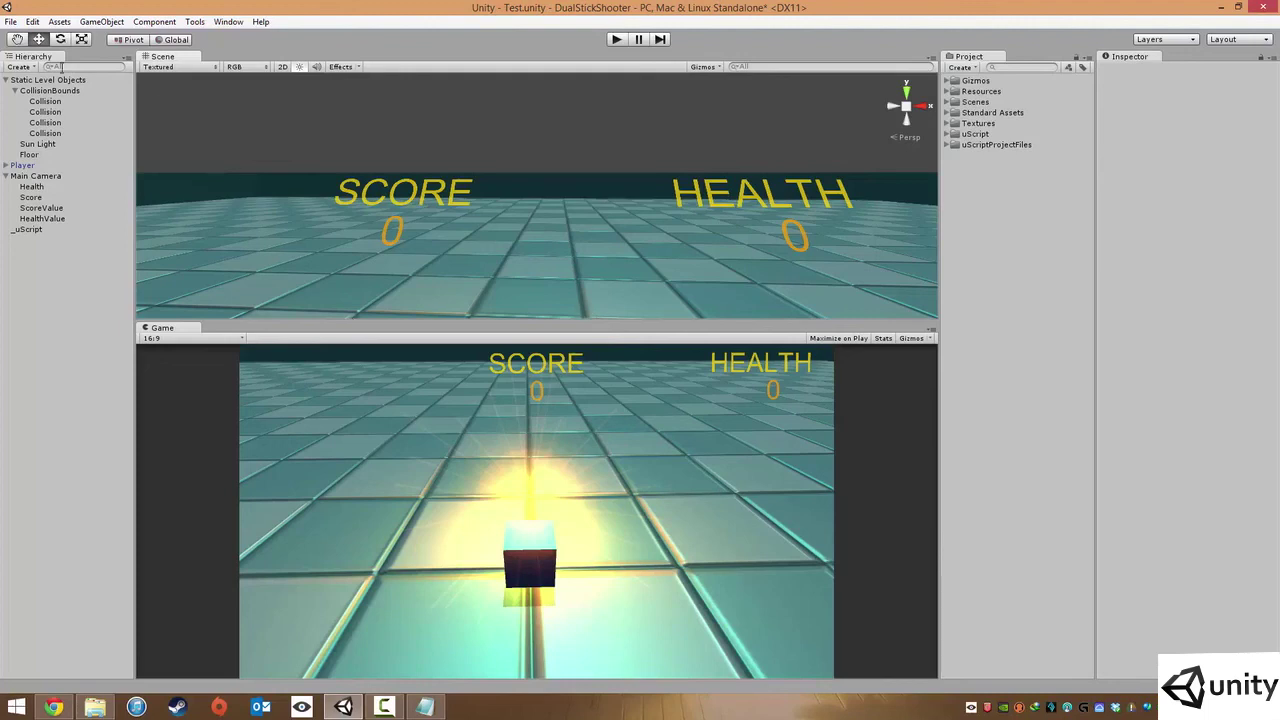
# Collapse the CollisionBounds and Static Level Objects groups in the hierarchy and save the scene
pyautogui.click(15, 90)
pyautogui.click(6, 79)
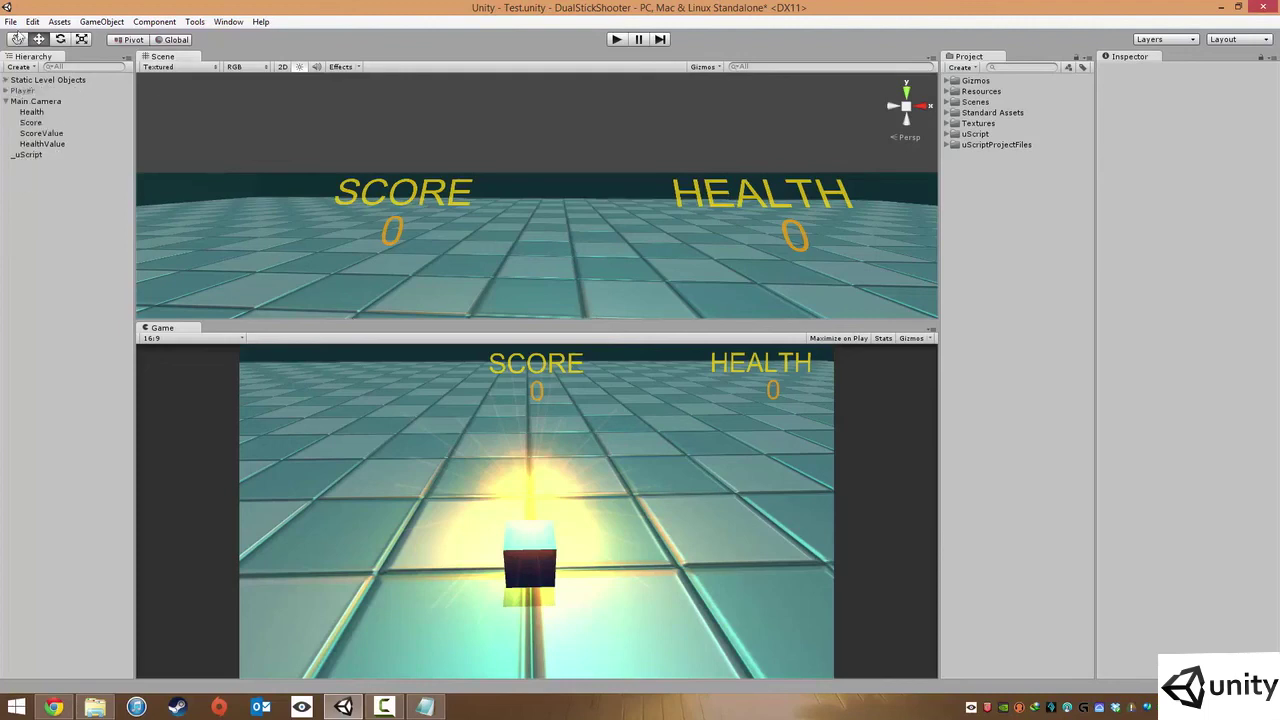
pyautogui.click(11, 21)
pyautogui.click(42, 71)
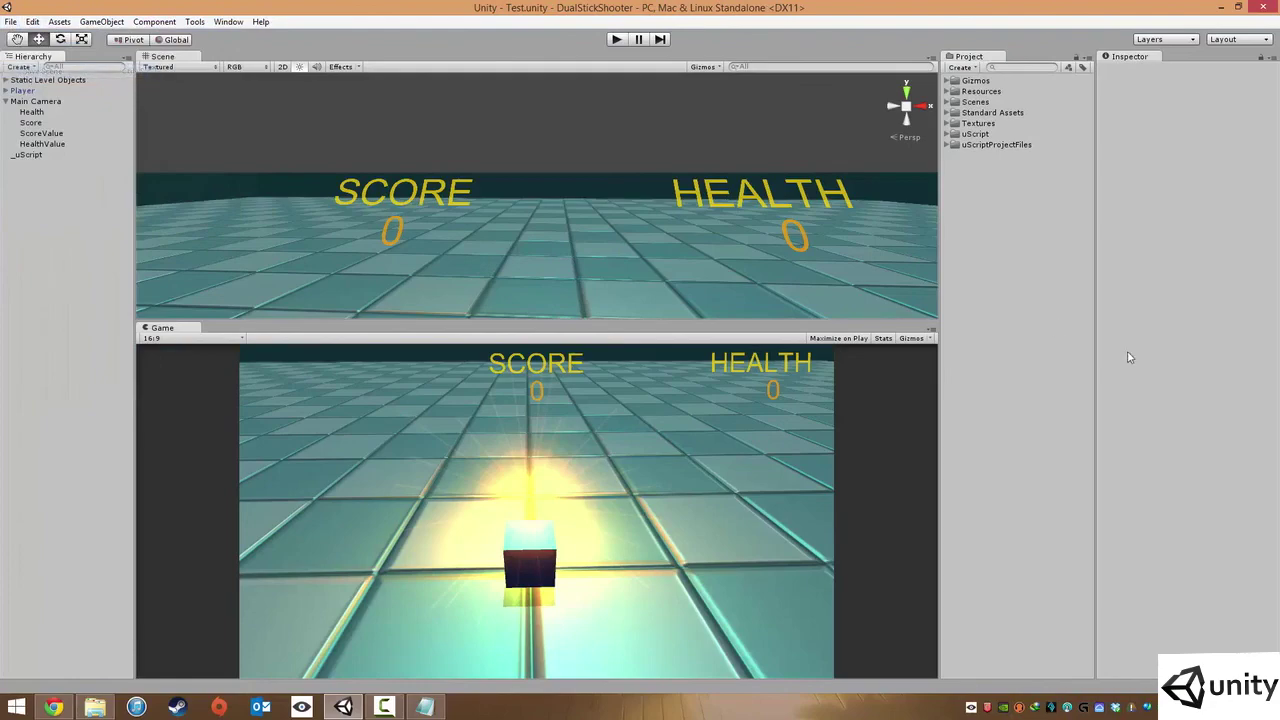